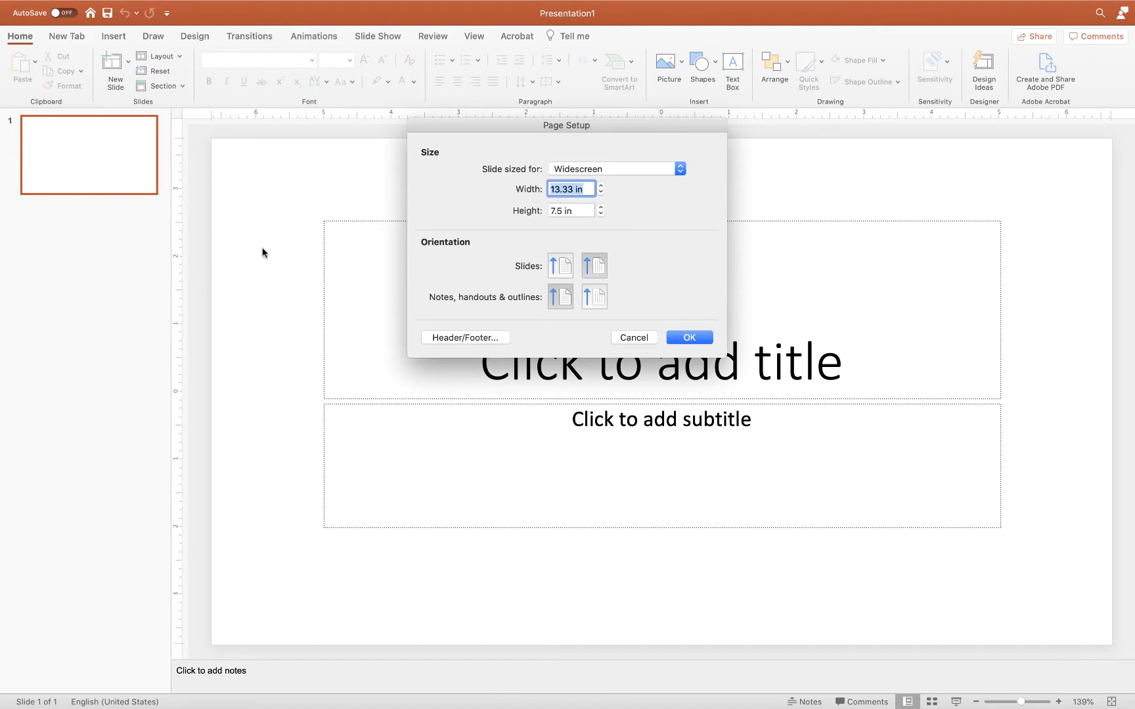
Step: Set a custom slide size 48 inches wide and 36 inches high, without scaling the content
type("48")
left_click(573, 212)
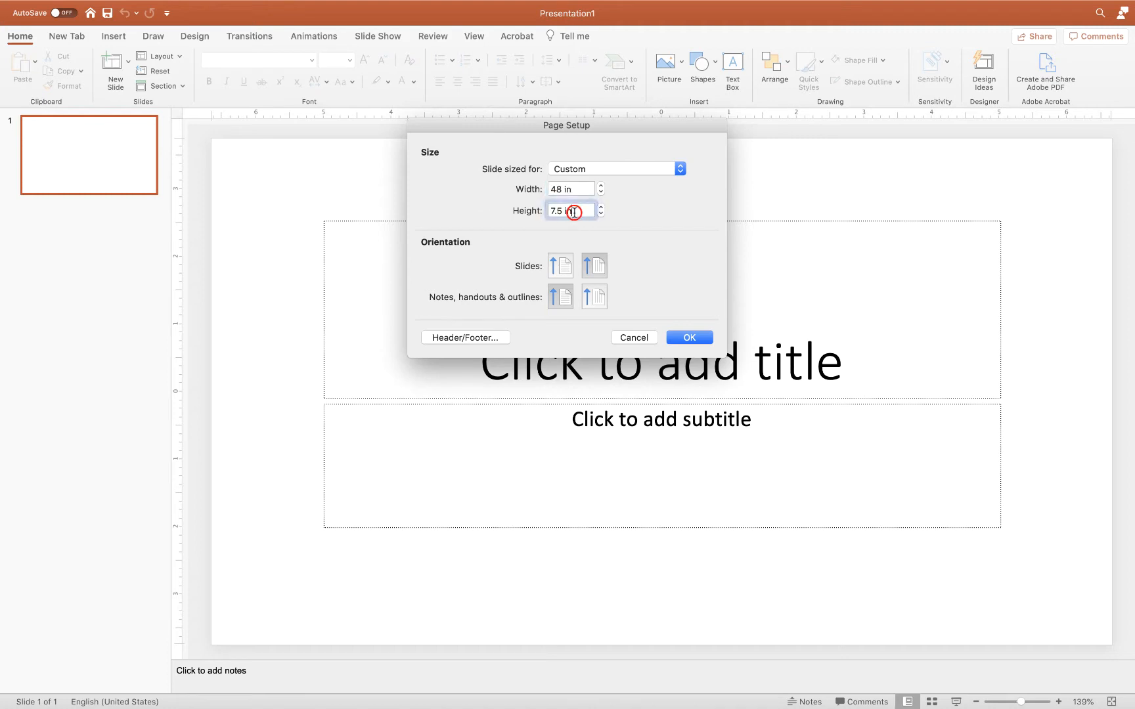
type("3")
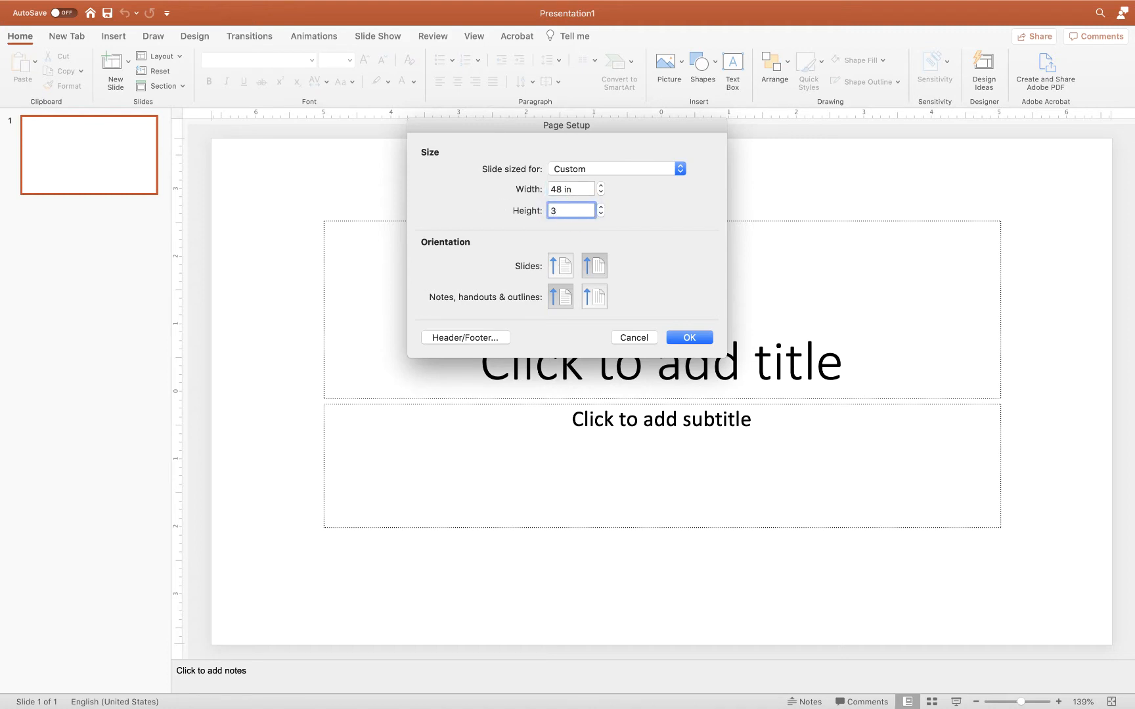
type("6")
left_click(688, 338)
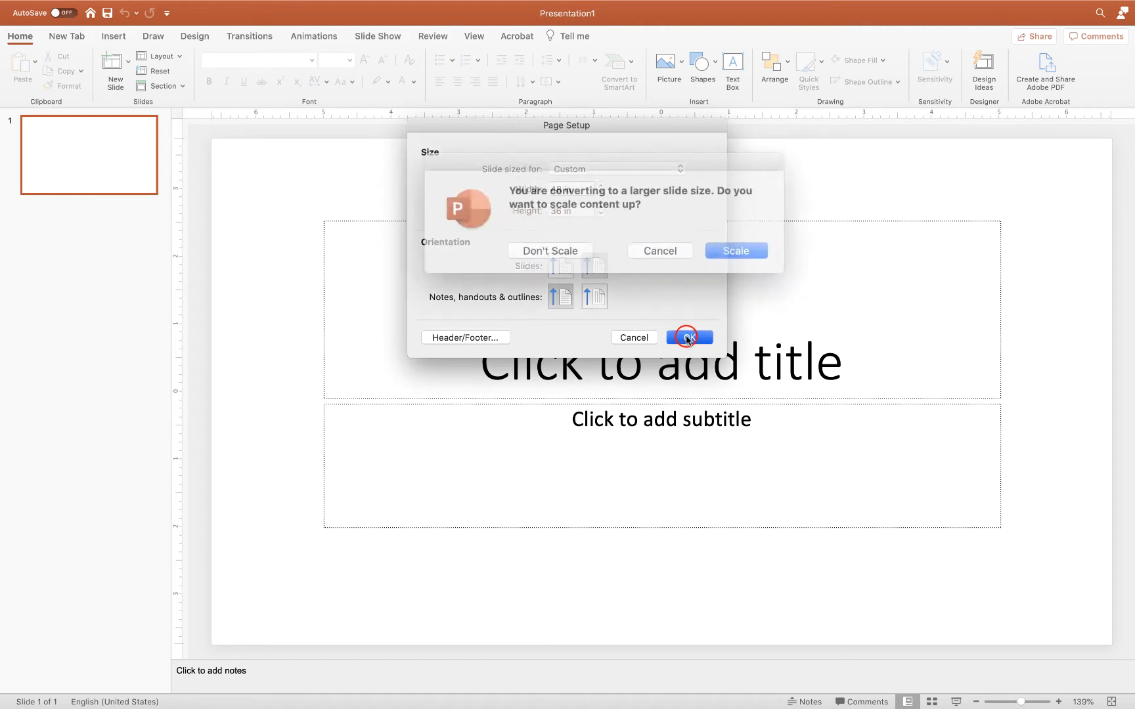
left_click(565, 245)
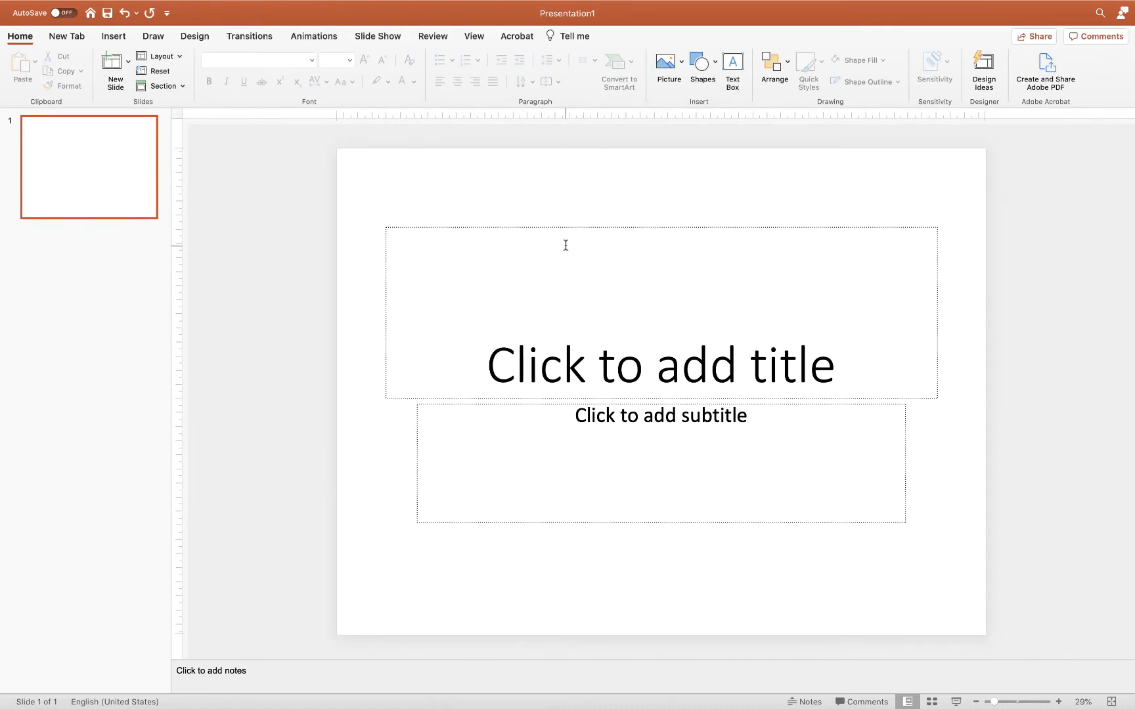
Step: Delete the title and subtitle placeholders from the slide
left_click_drag(369, 207, 963, 565)
key("Delete")
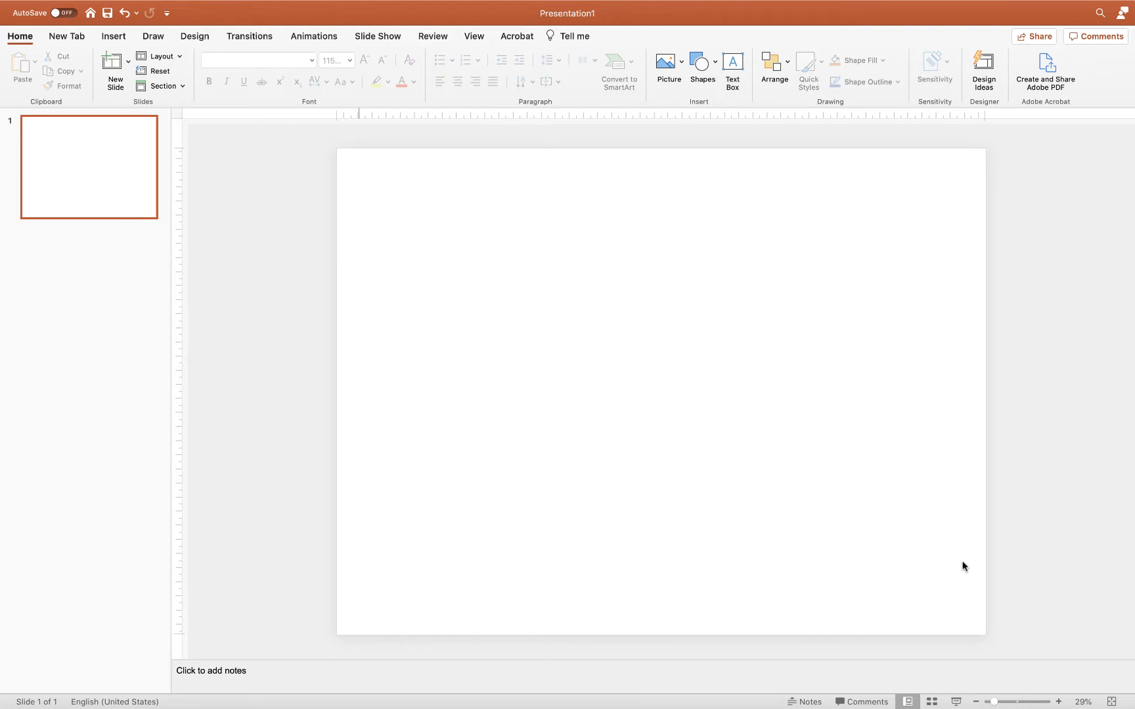
Step: Open the slide master and delete all placeholders from the main master slide
left_click(473, 35)
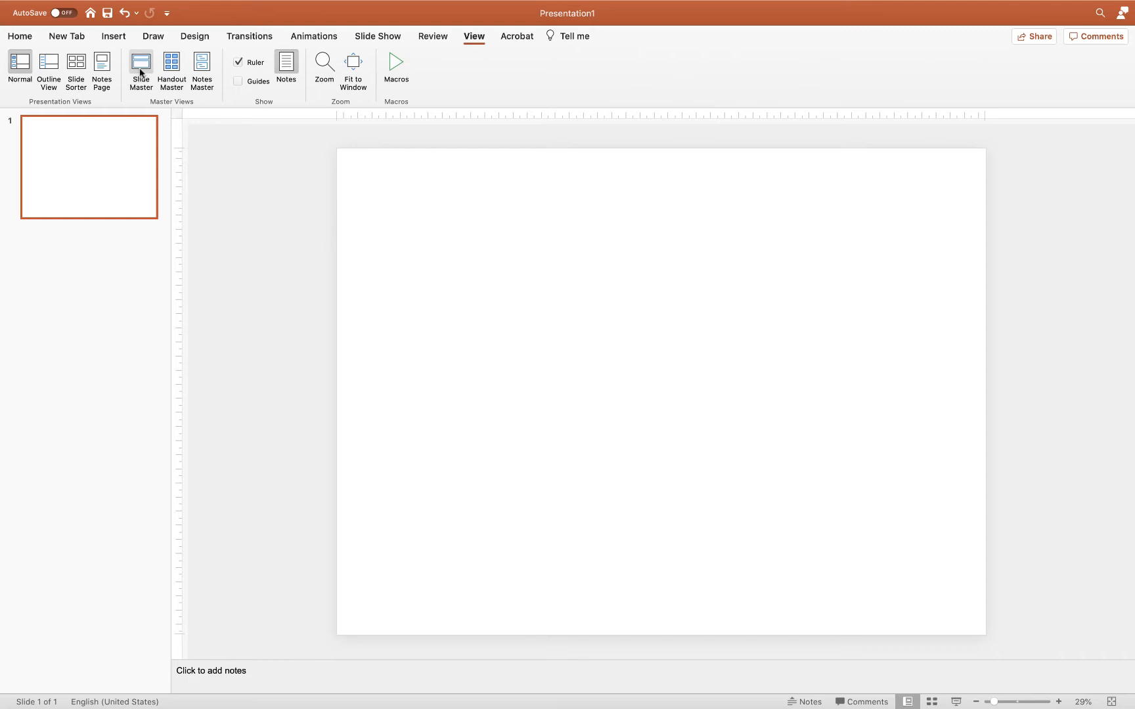
left_click(140, 70)
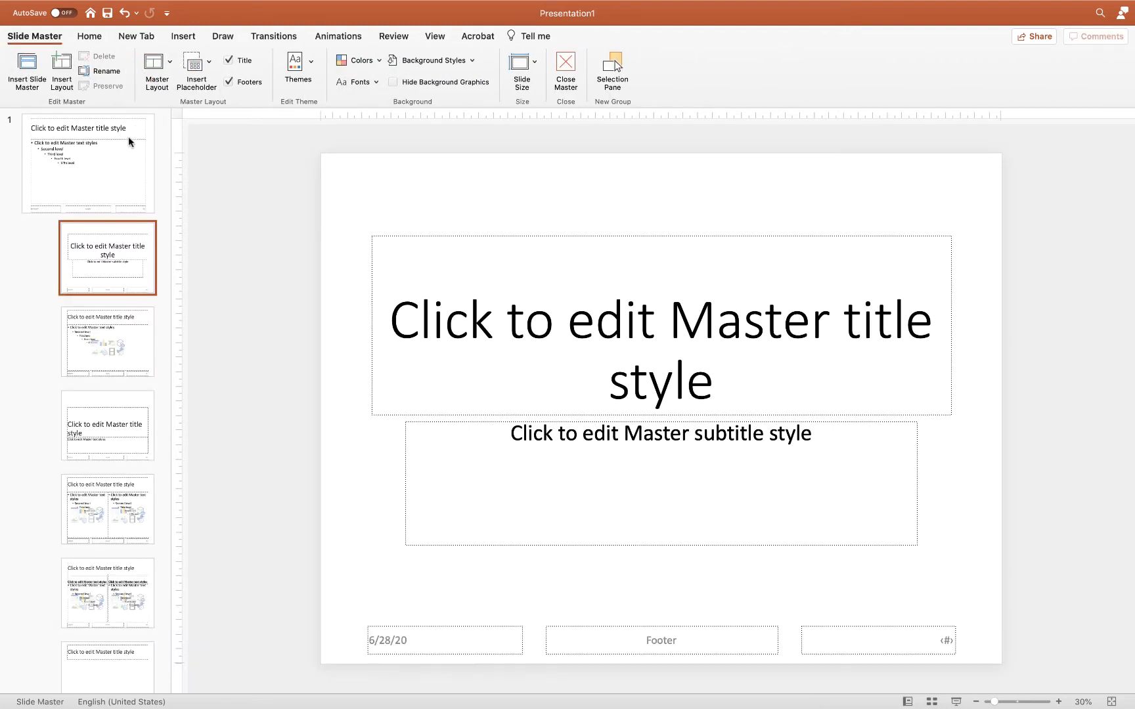
left_click(125, 158)
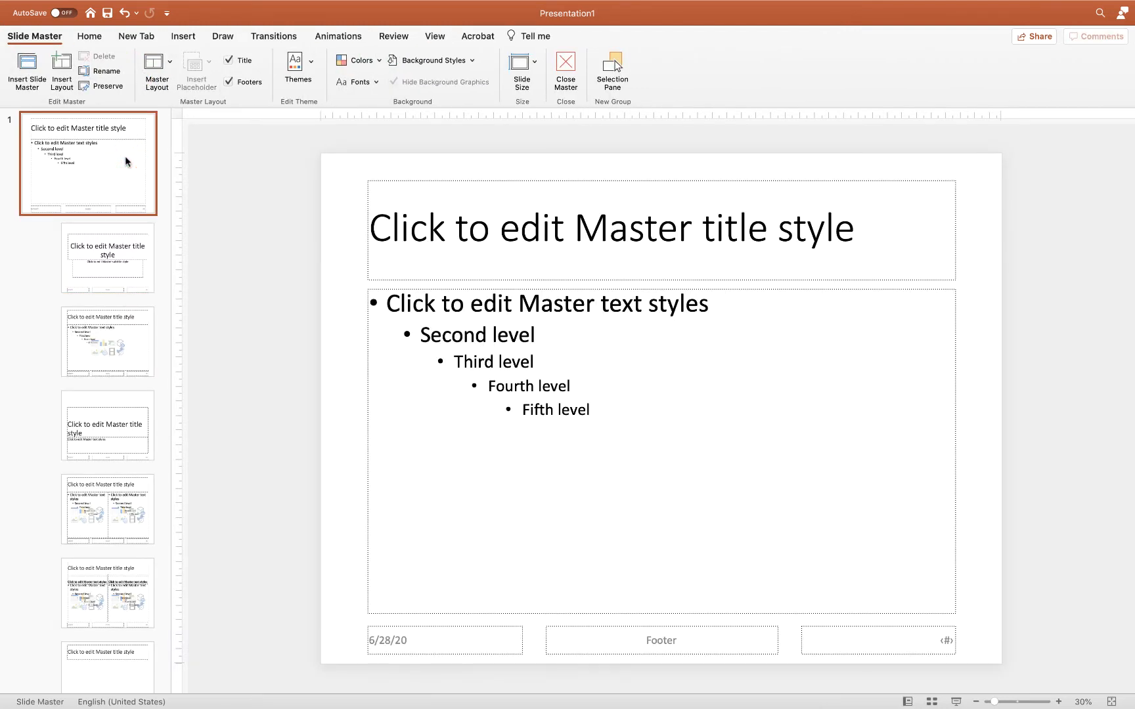
left_click_drag(340, 157, 1006, 691)
key("Delete")
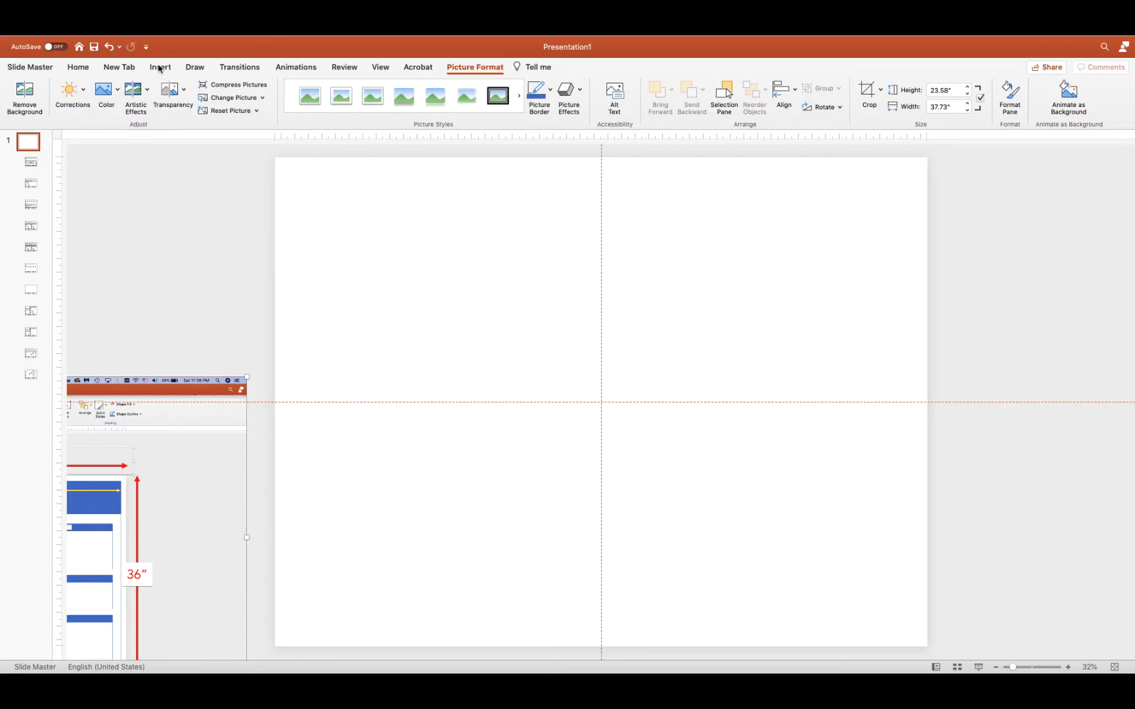
Step: Draw a rectangle about 45.25 inches wide and 32.92 inches high, covering most of the master slide
left_click(159, 67)
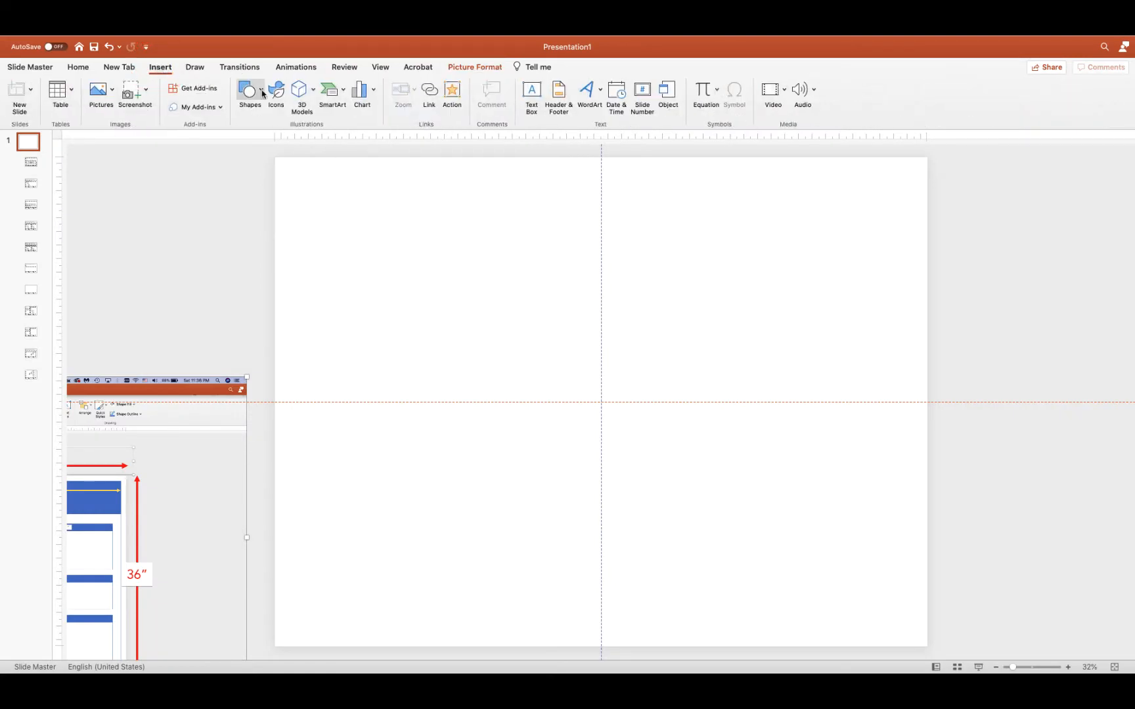
left_click(261, 92)
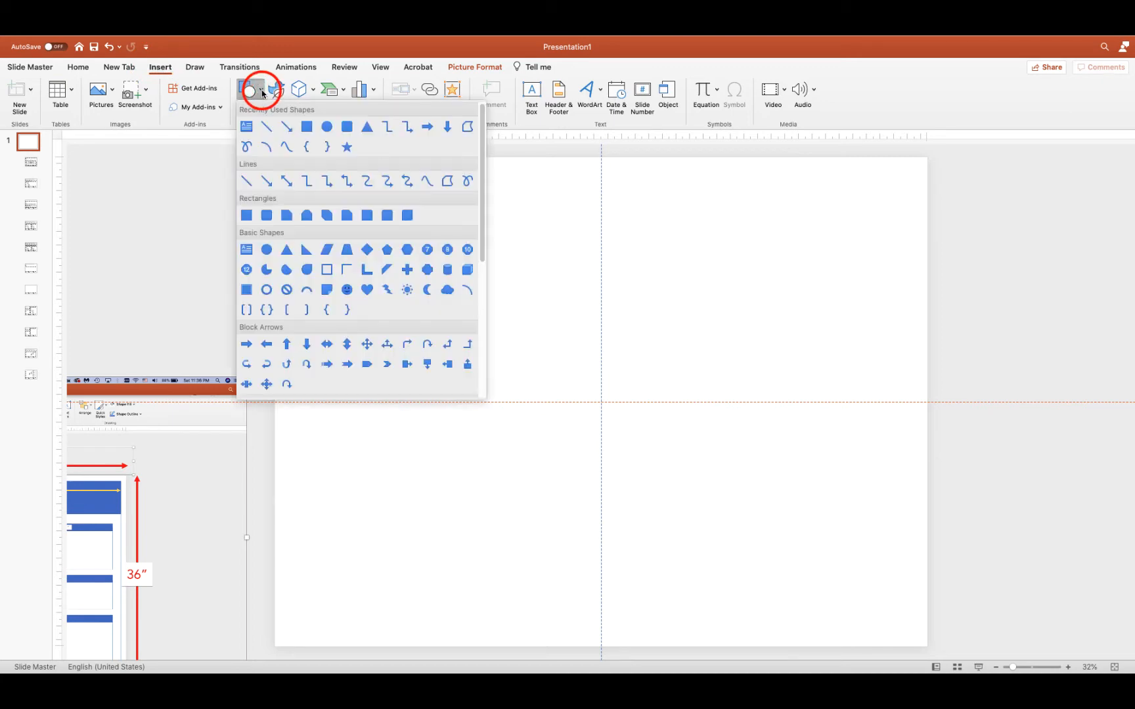
left_click(307, 127)
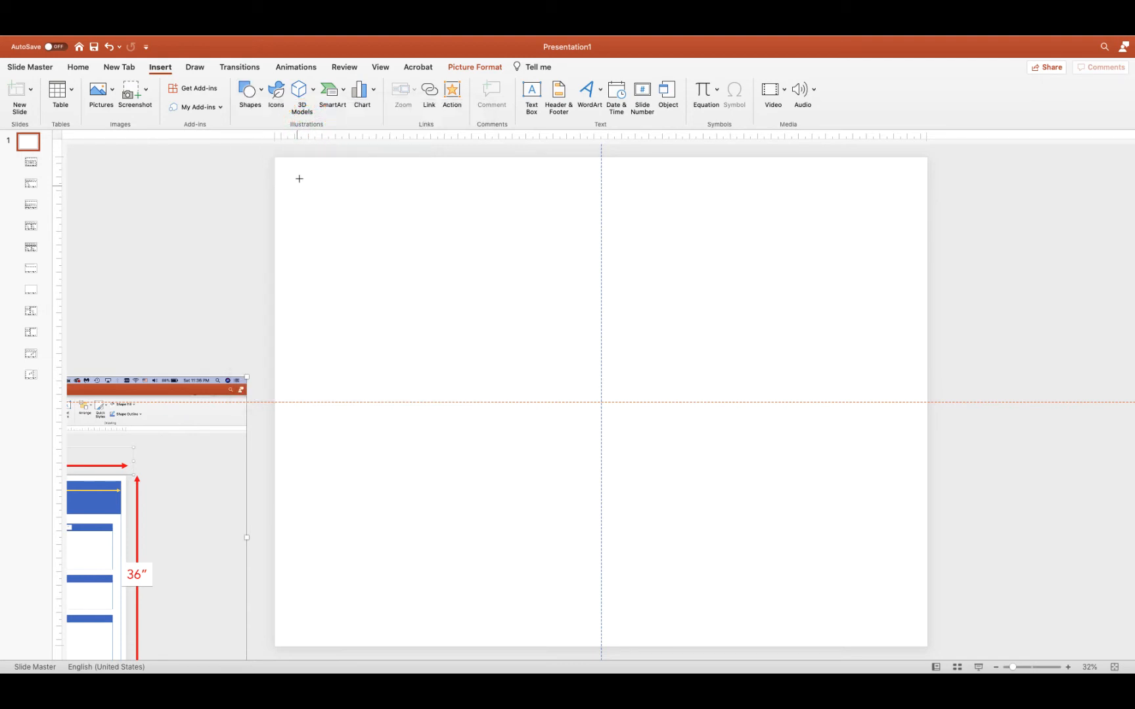
mouse_move(299, 179)
left_mouse_down()
mouse_move(384, 599)
mouse_move(914, 627)
left_mouse_up()
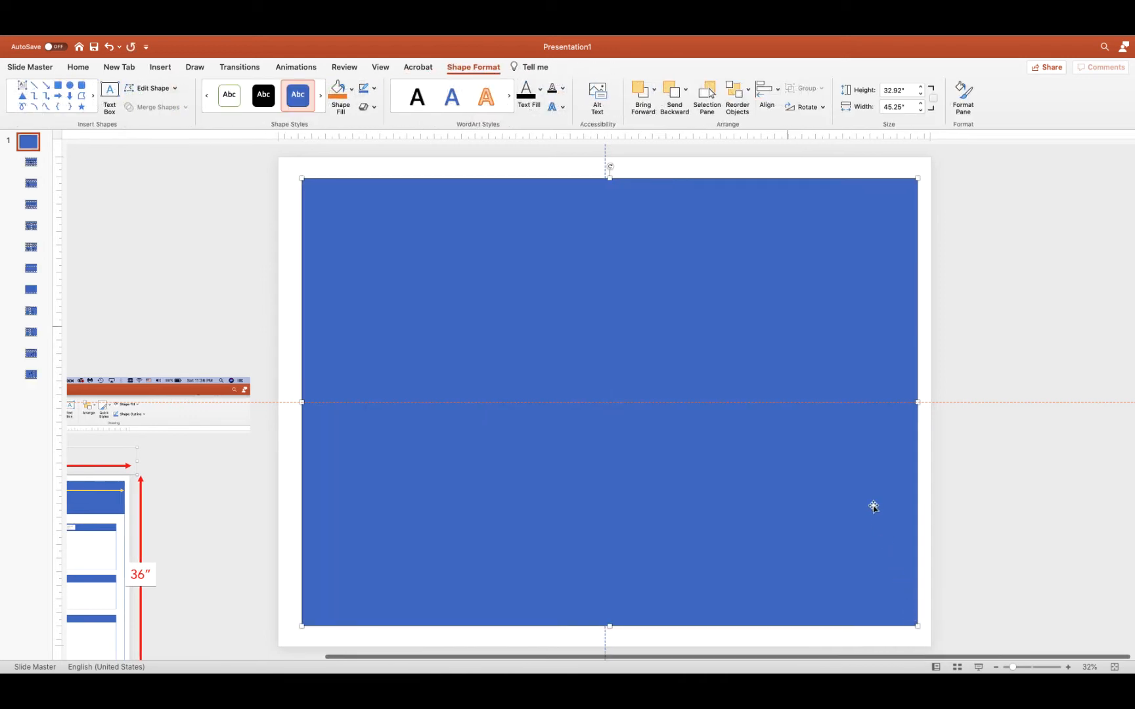
Step: Set the rectangle's height to 34 inches and its width to 46 inches
left_click(806, 306)
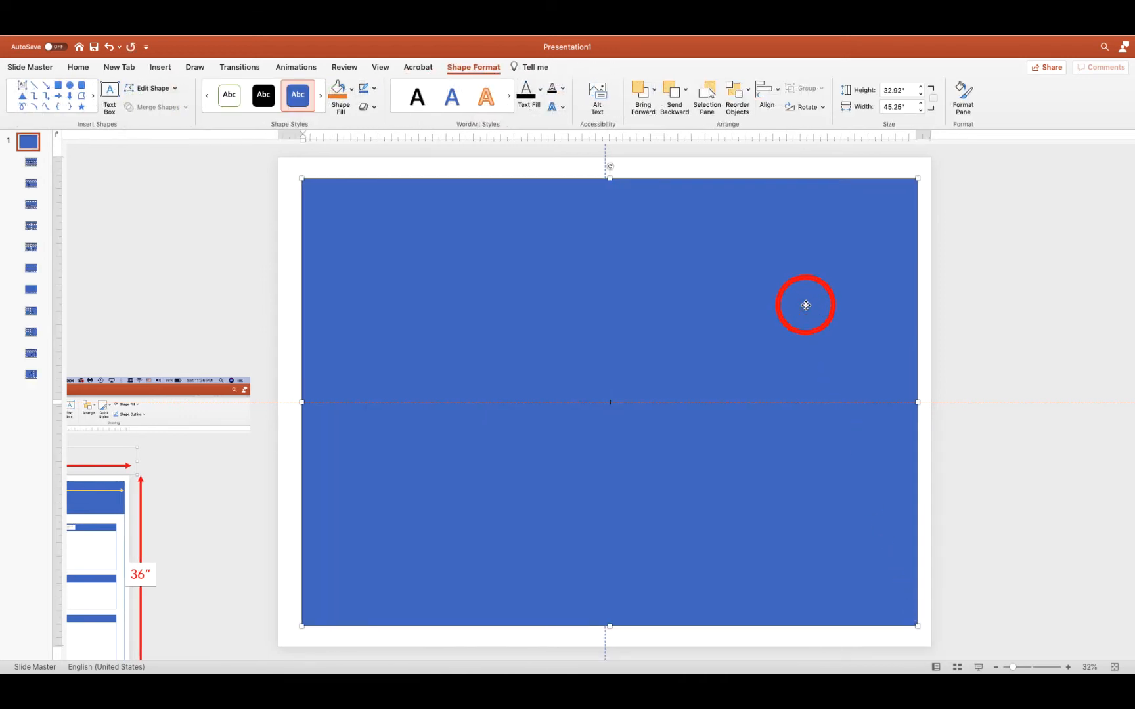
scroll(806, 306, "left", 1)
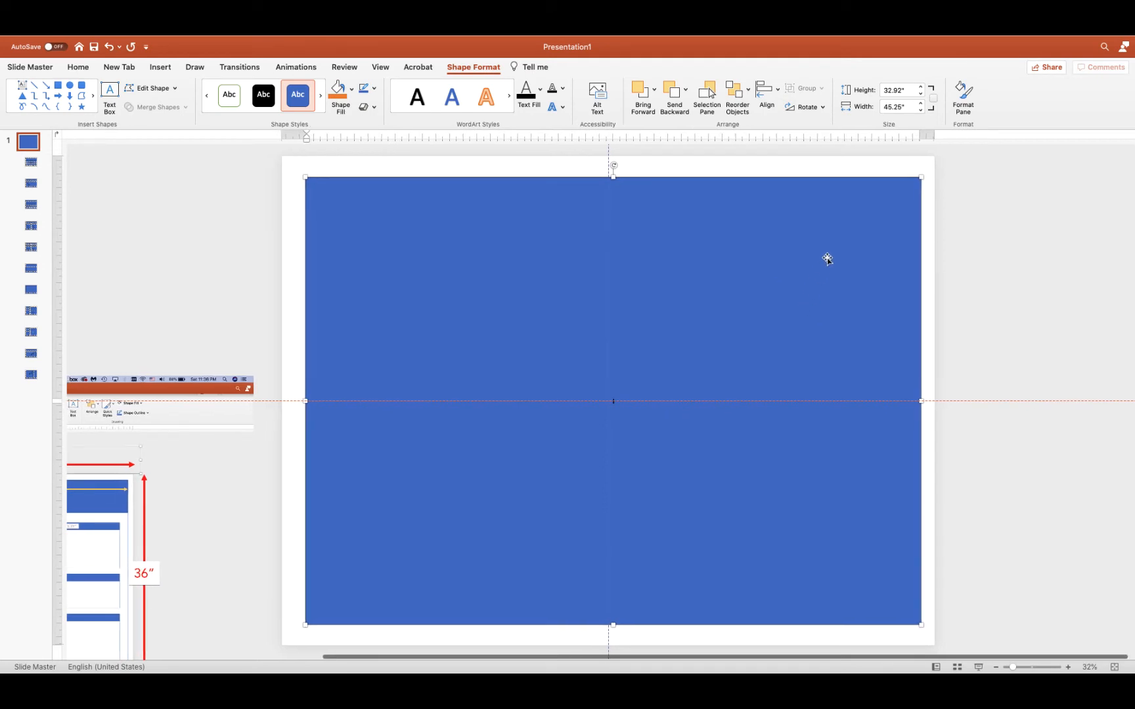
left_click(902, 92)
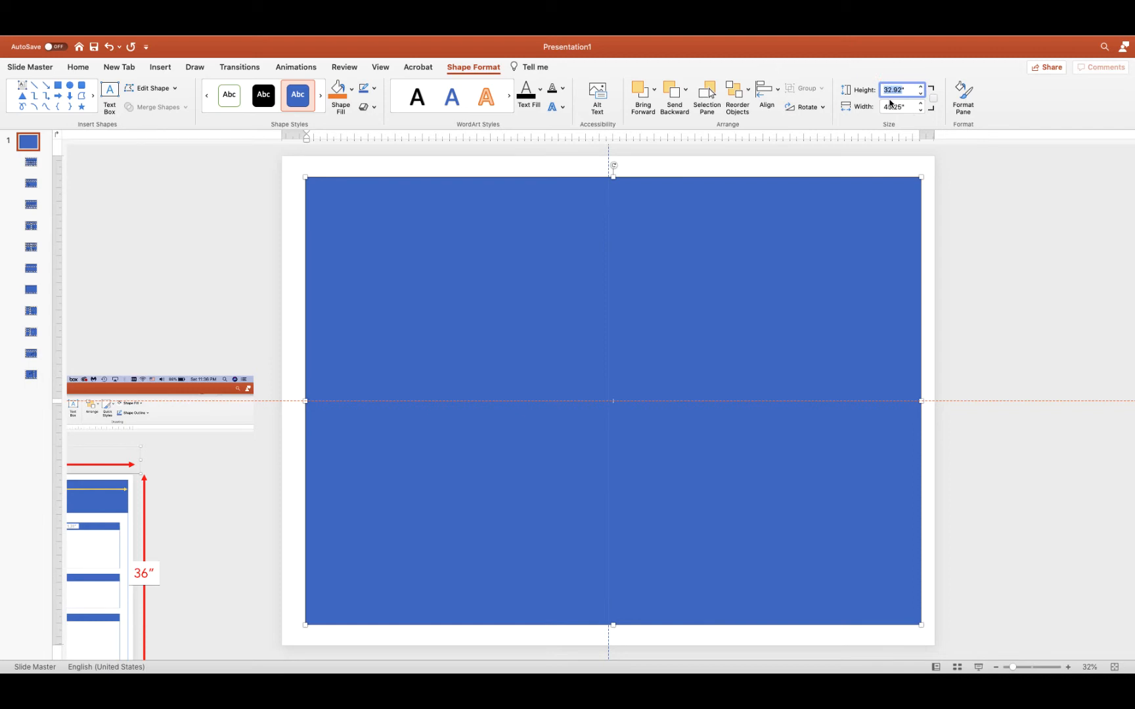
type("34")
left_click(897, 106)
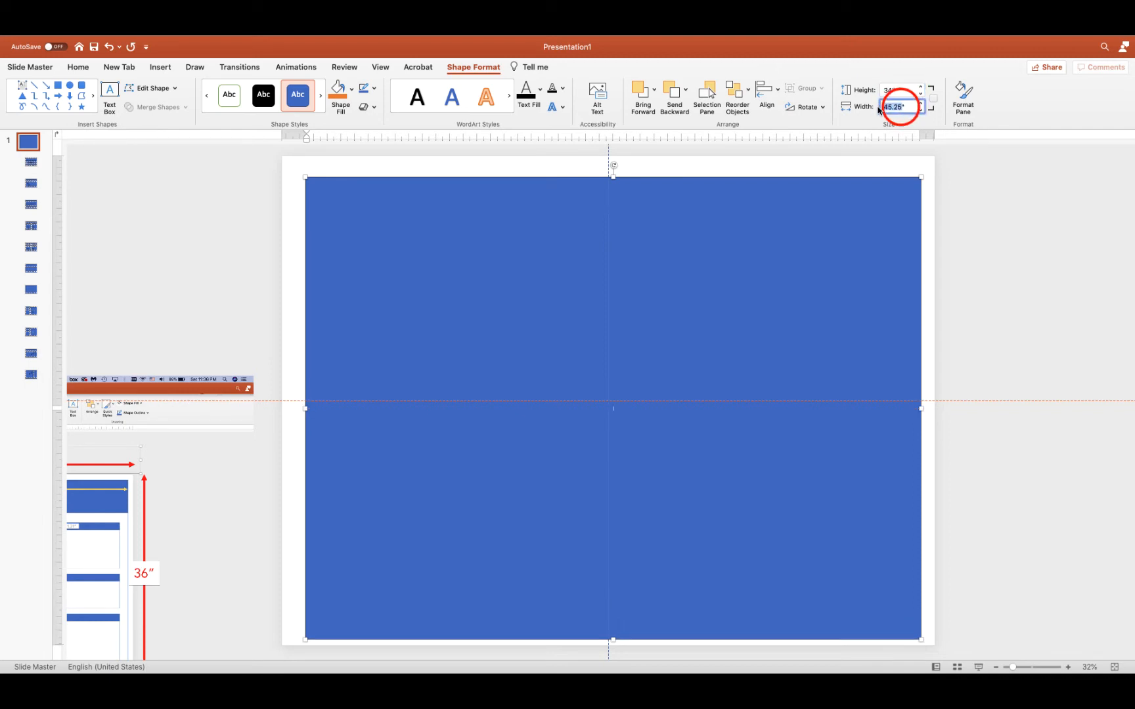
type("46")
Step: Position the rectangle 1 inch from the slide's left and top edges to leave an even margin
left_click(882, 168)
left_click(839, 238)
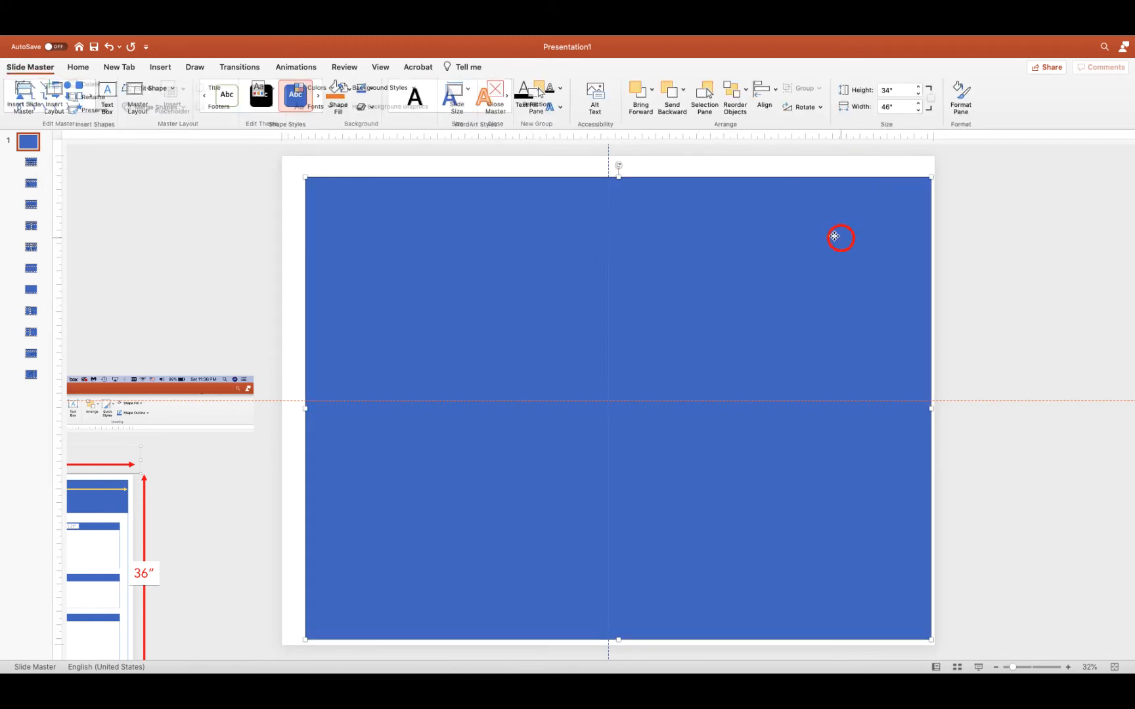
mouse_move(834, 236)
left_mouse_down()
mouse_move(827, 219)
mouse_move(828, 229)
left_mouse_up()
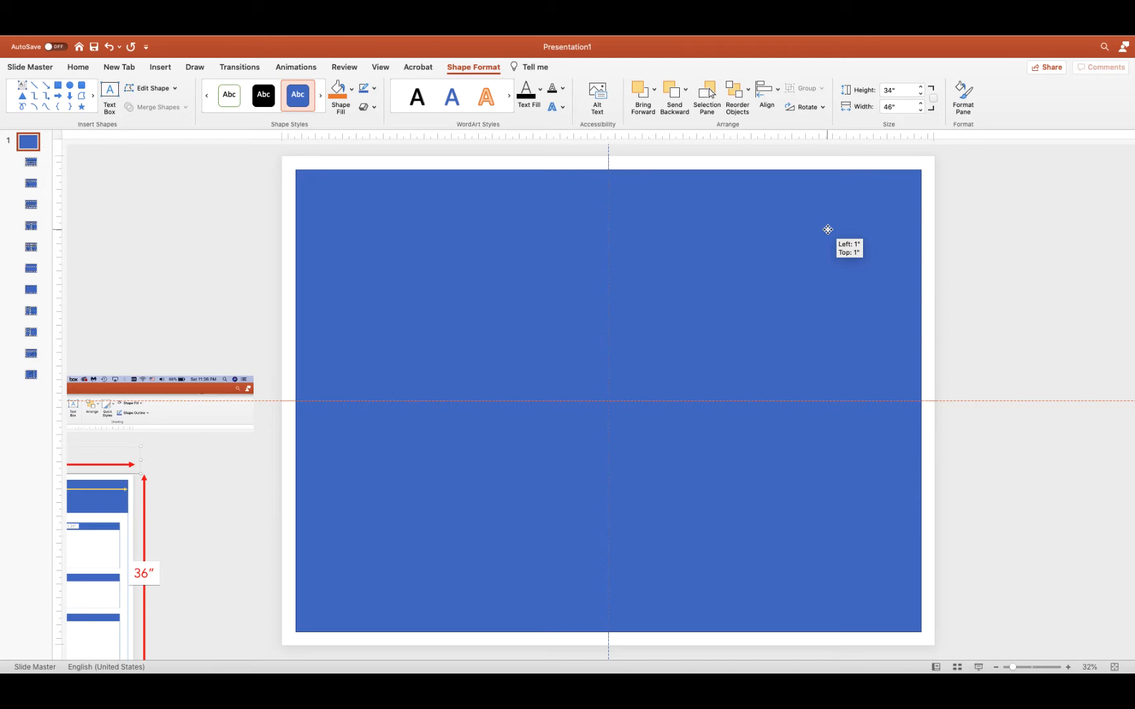
left_click_drag(828, 230, 827, 230)
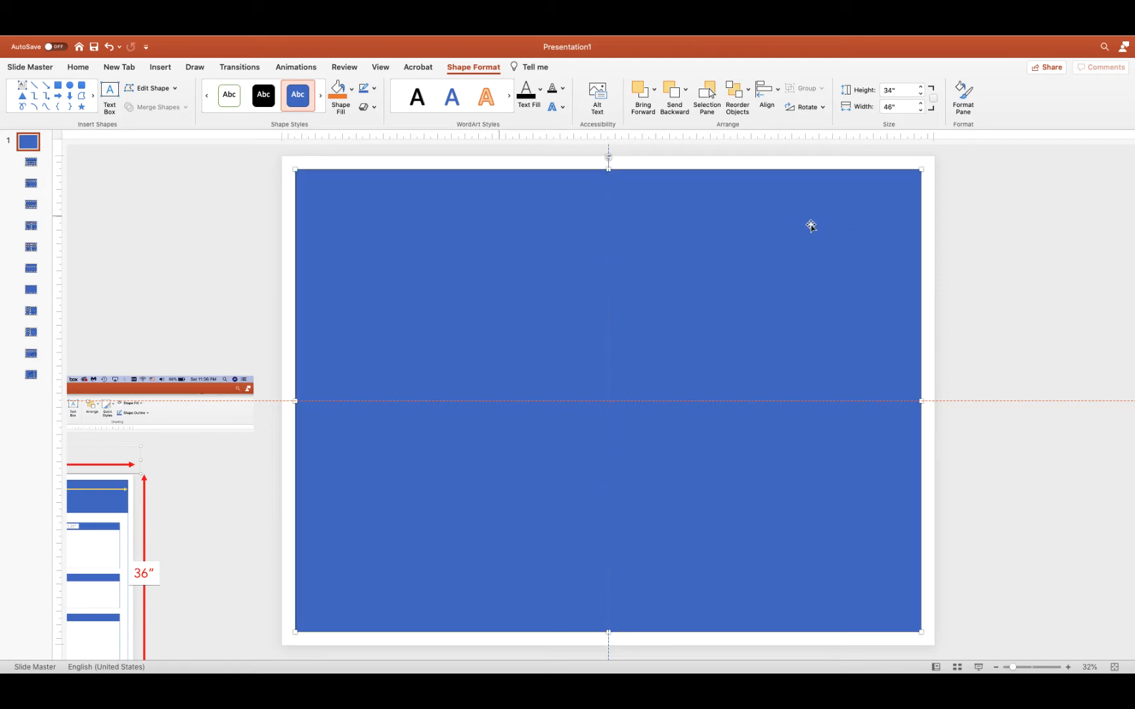
Step: Format the rectangle with no fill and a ¼ pt outline in standard blue
left_click(352, 89)
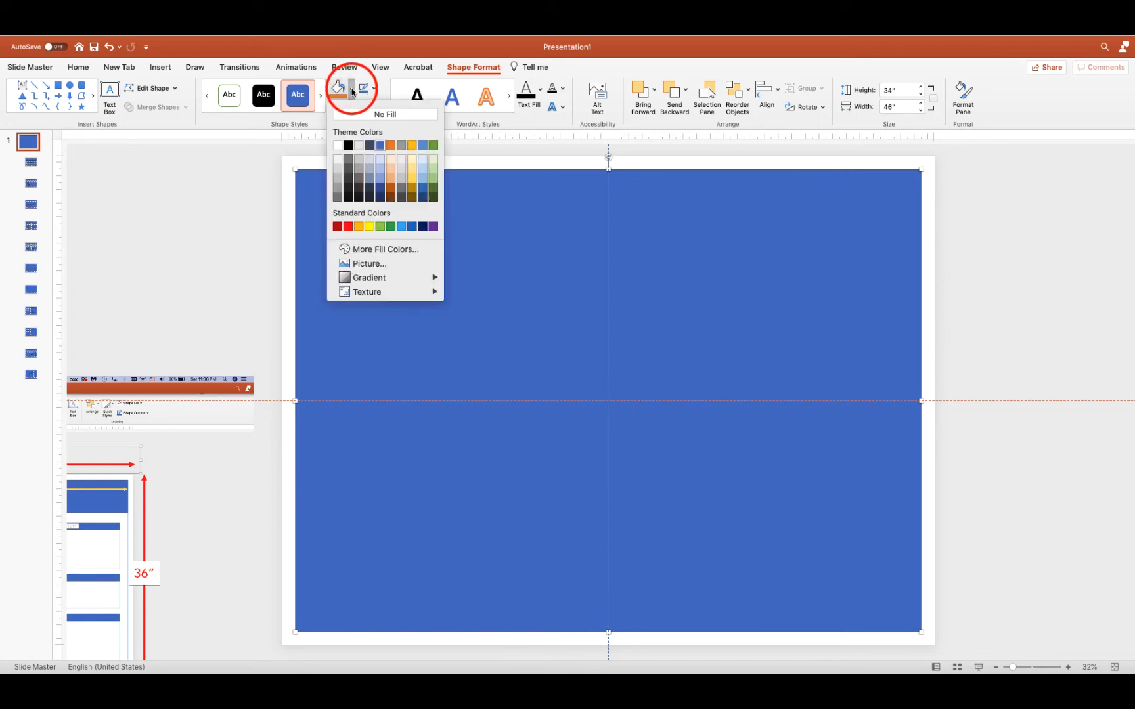
left_click(354, 113)
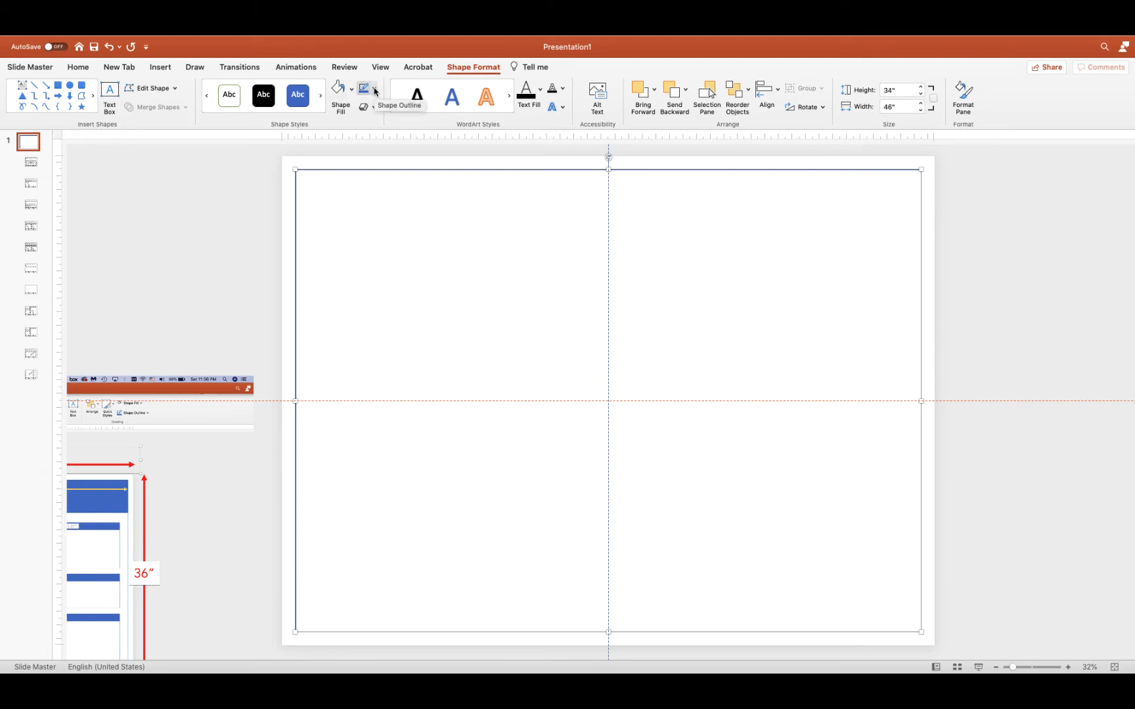
left_click(374, 90)
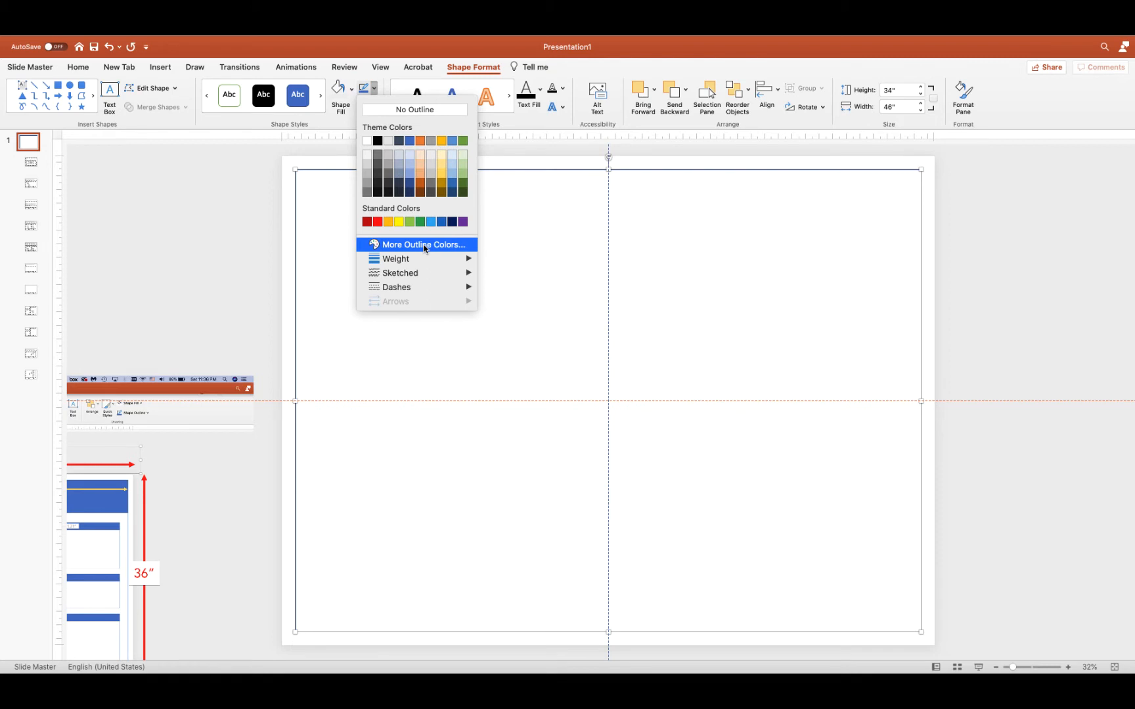
mouse_move(423, 257)
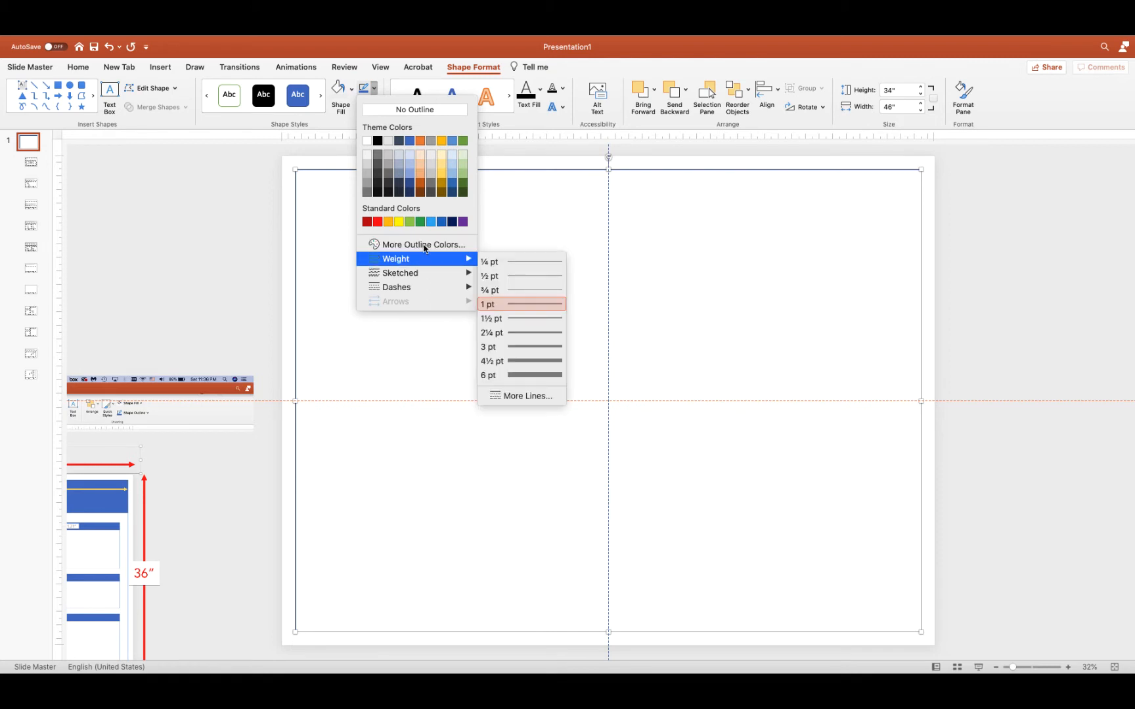
left_click(529, 262)
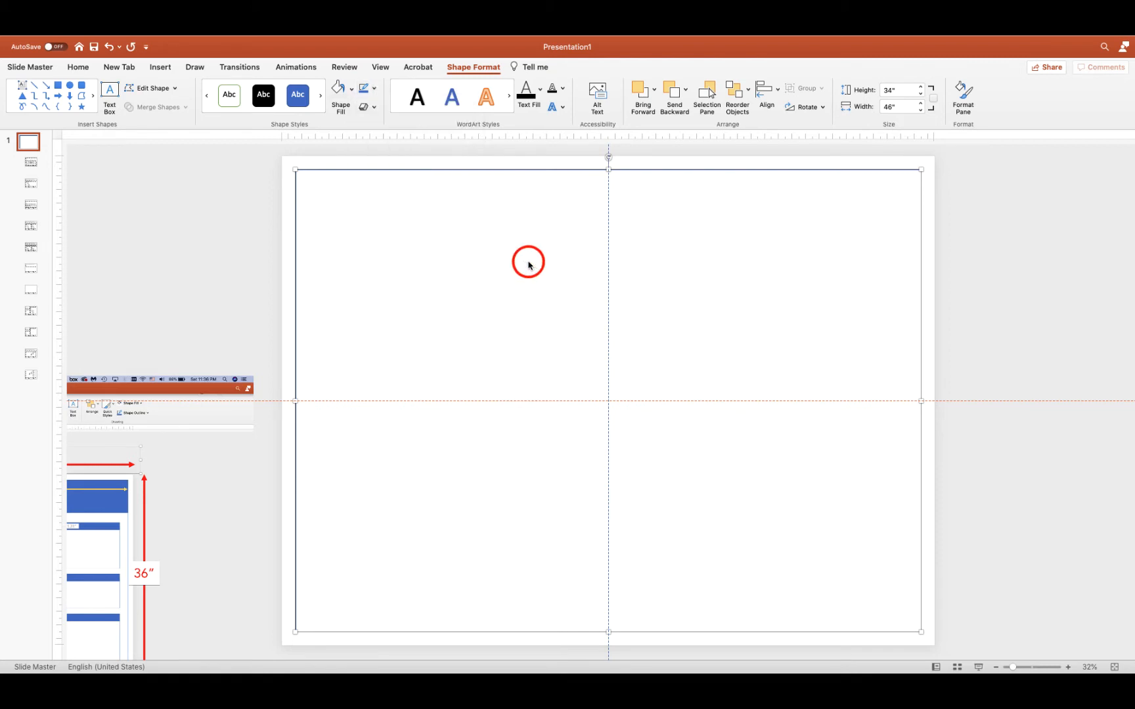
left_click(375, 89)
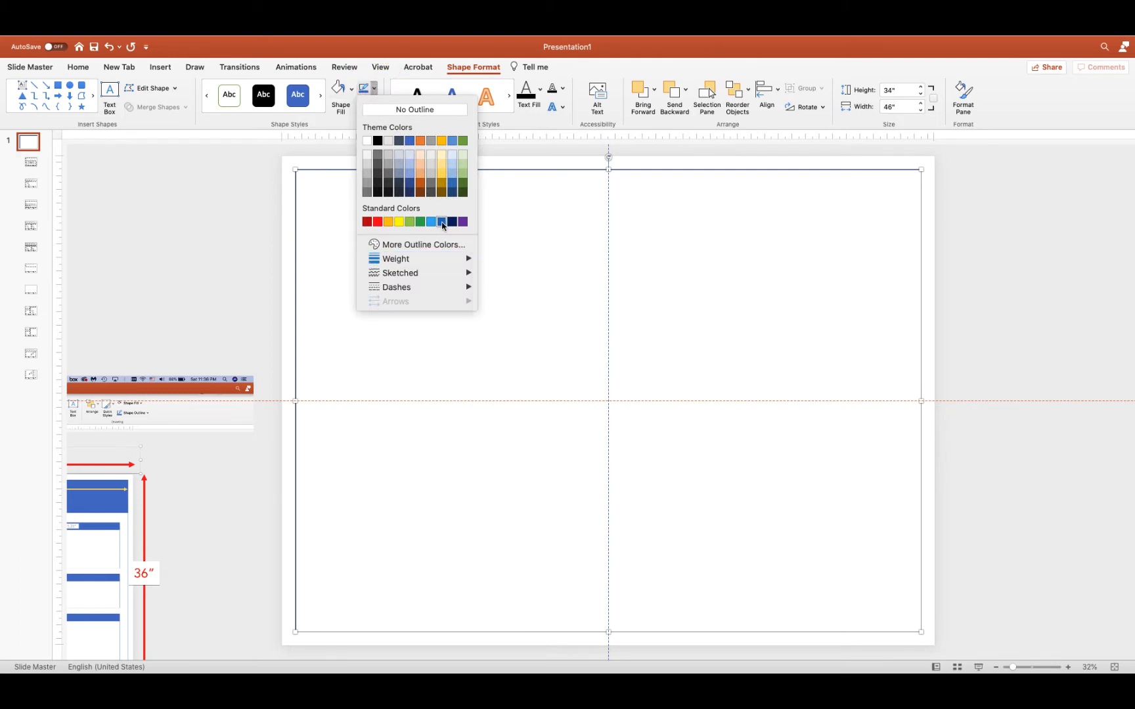
left_click(442, 224)
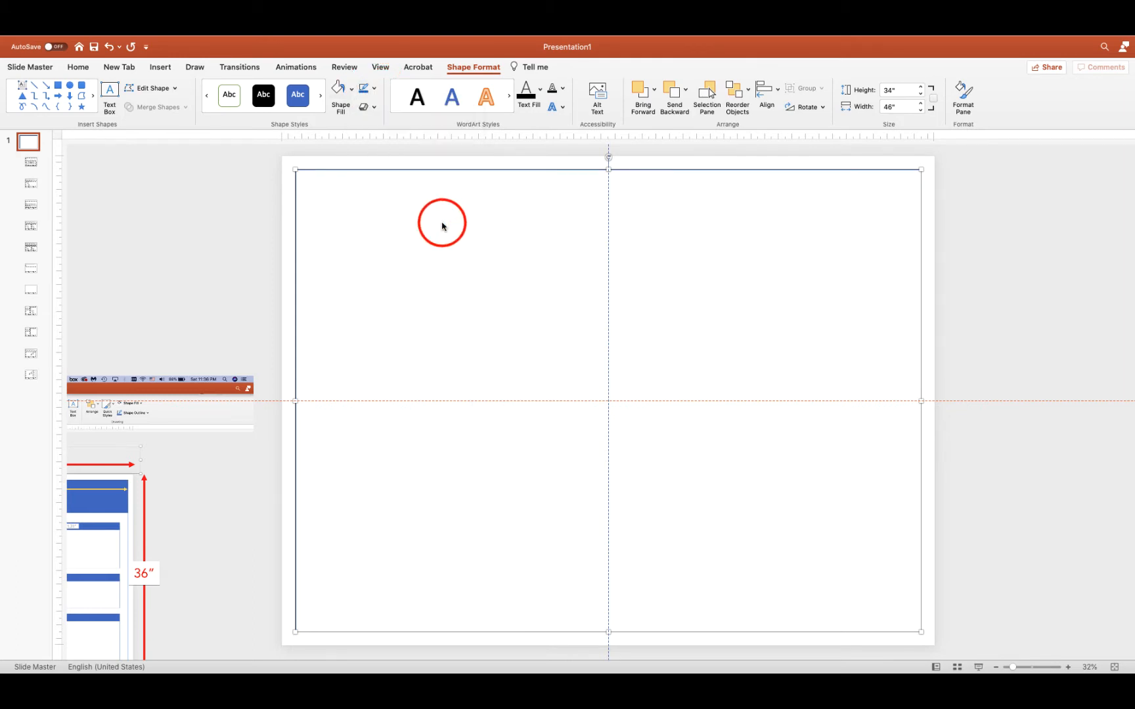
left_click(258, 227)
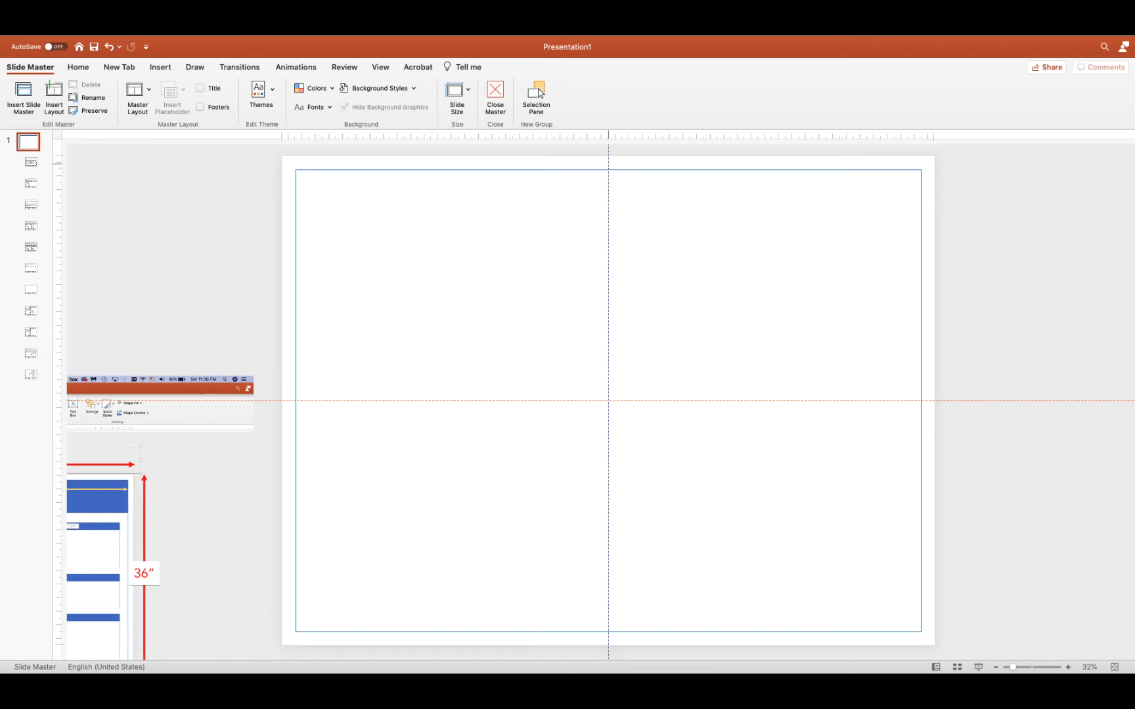
left_click(608, 164)
Step: Bring the poster dimensions reference picture onto the slide and examine its labelled measurements up close
left_click_drag(165, 394, 699, 191)
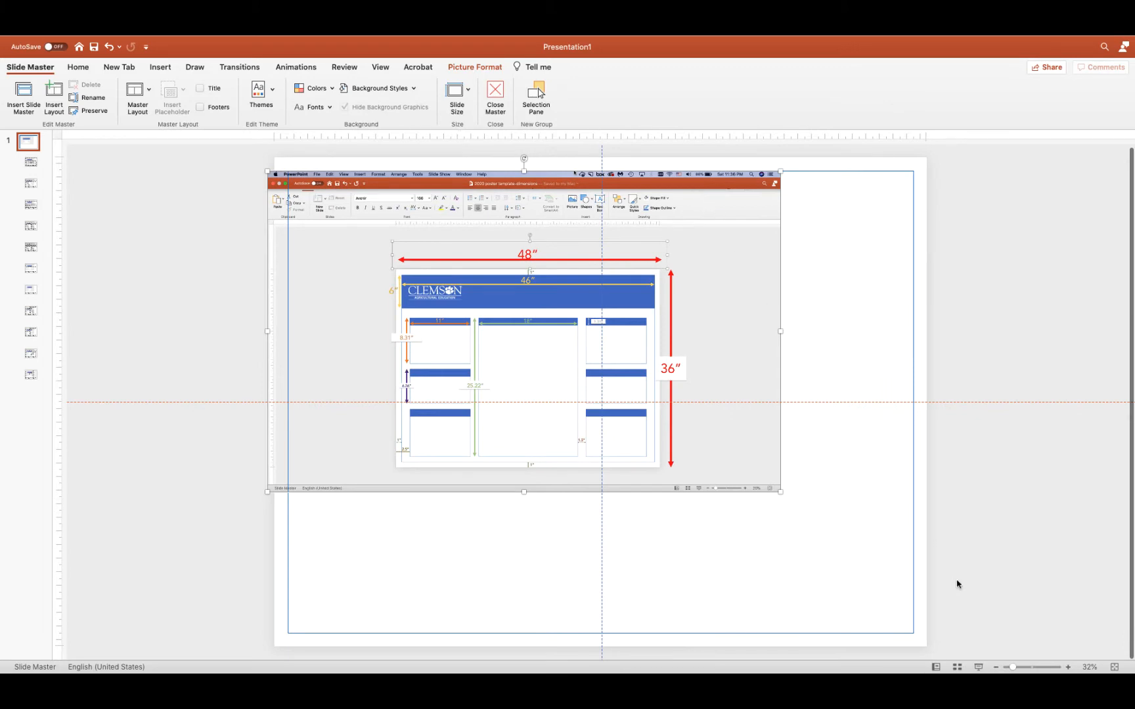
left_click_drag(1012, 667, 1020, 667)
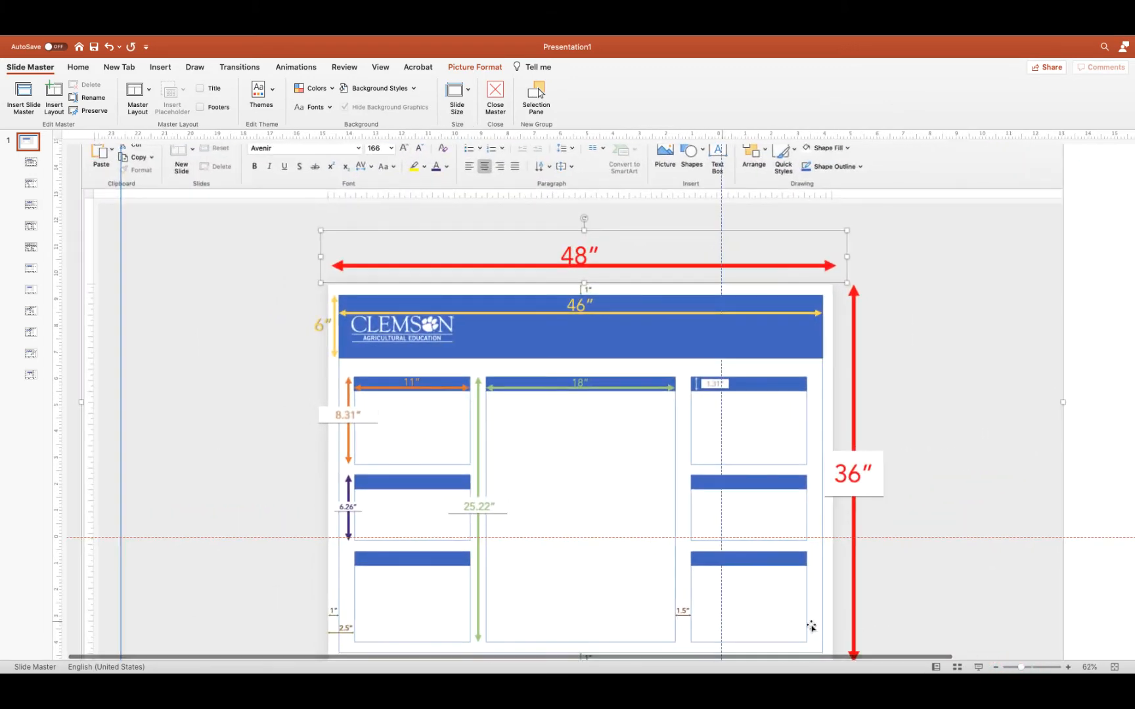
left_click_drag(601, 581, 600, 517)
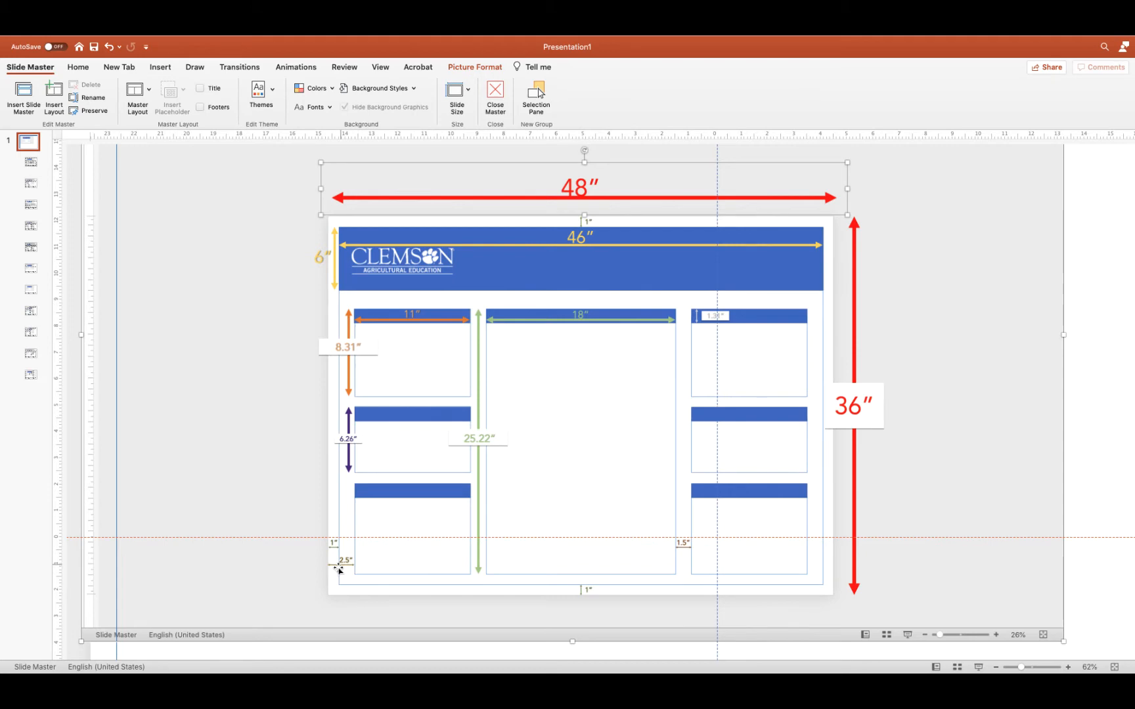
Step: Move the poster dimensions reference picture off the slide into the empty area beside its left edge
left_click_drag(653, 293, 257, 421)
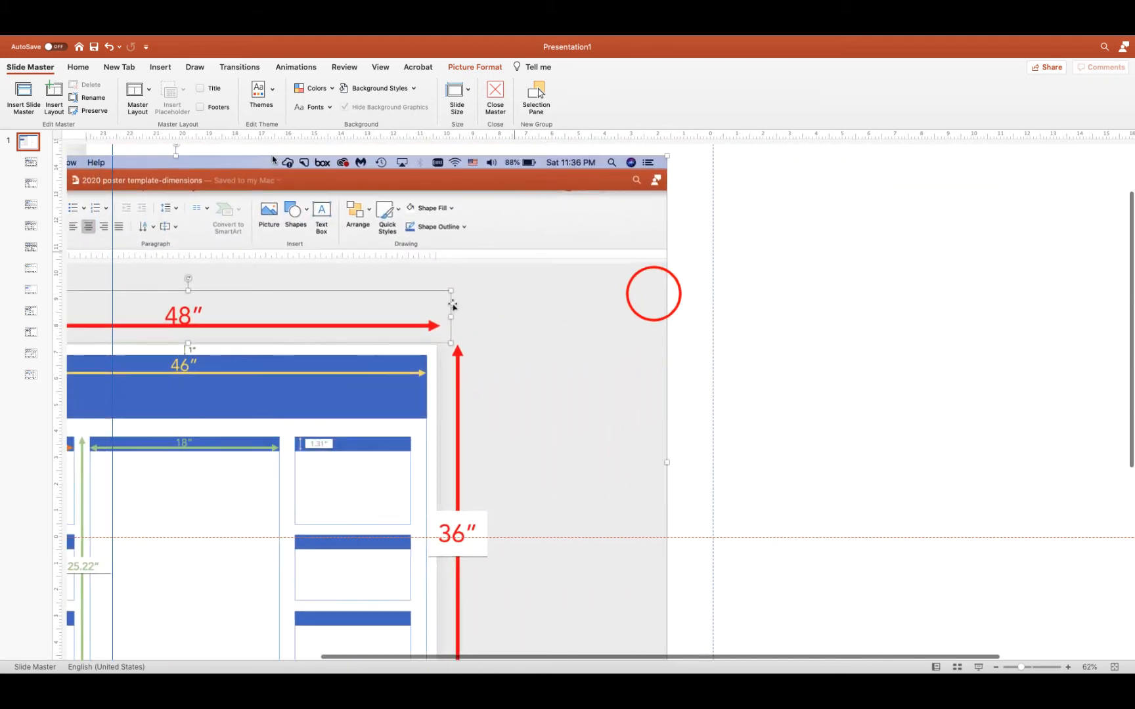
left_click_drag(454, 305, 248, 375)
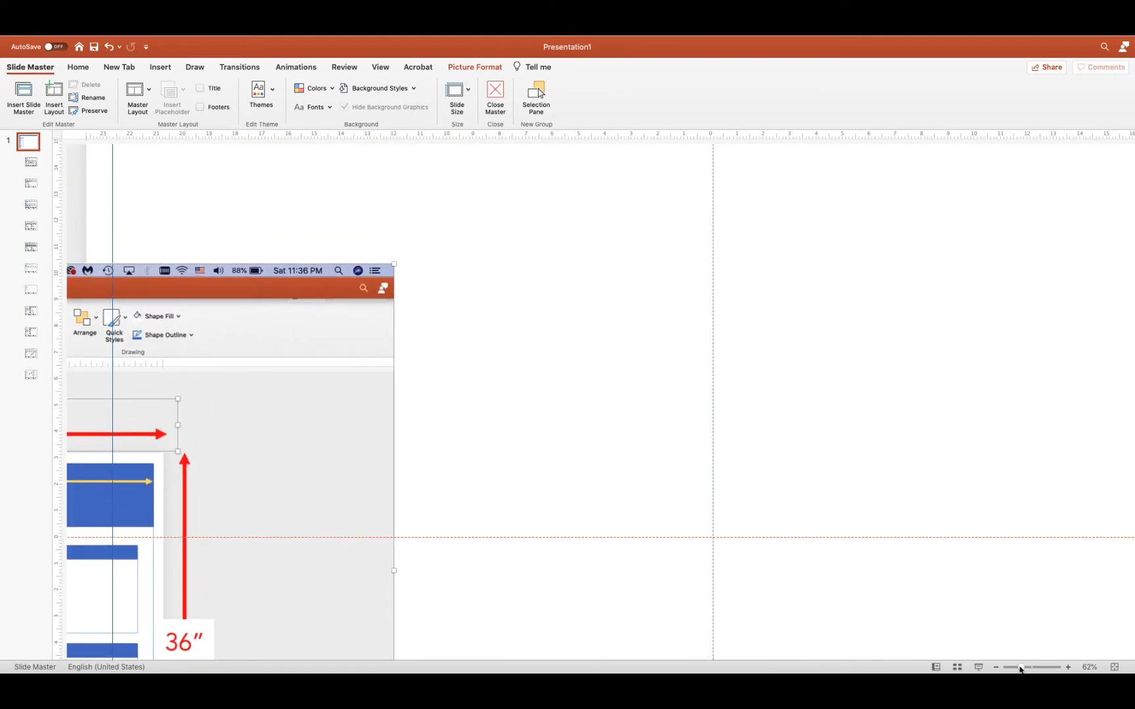
left_click_drag(1020, 668, 1009, 669)
left_click_drag(470, 331, 337, 370)
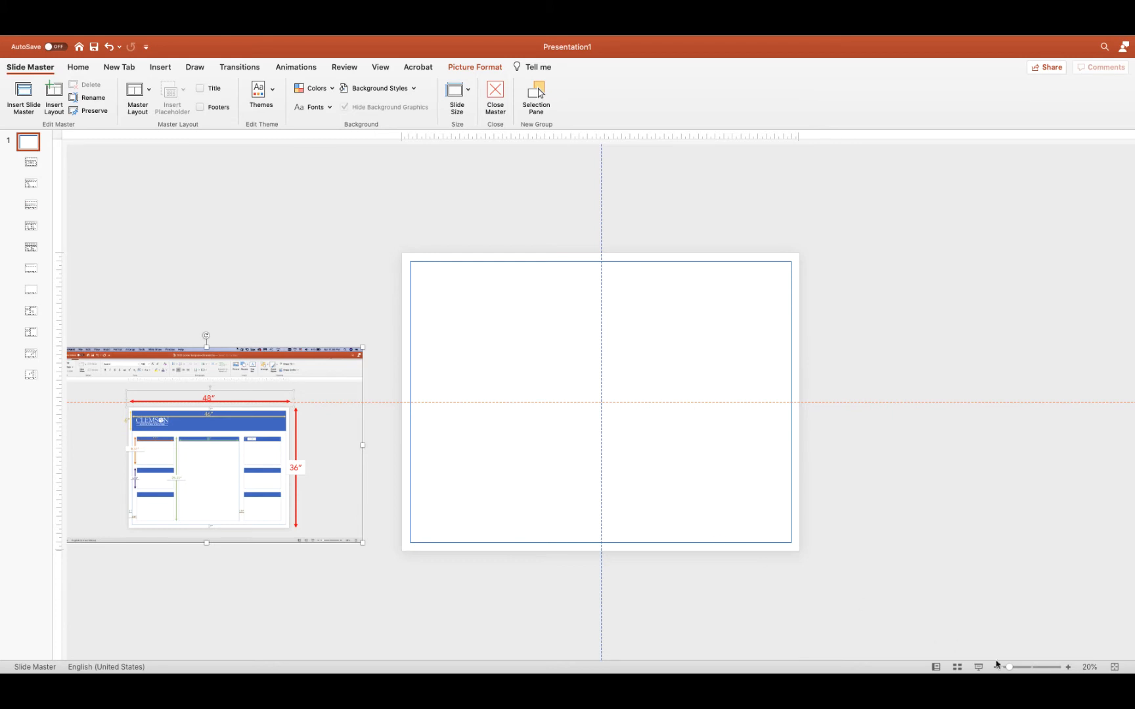
left_click_drag(1008, 667, 1014, 667)
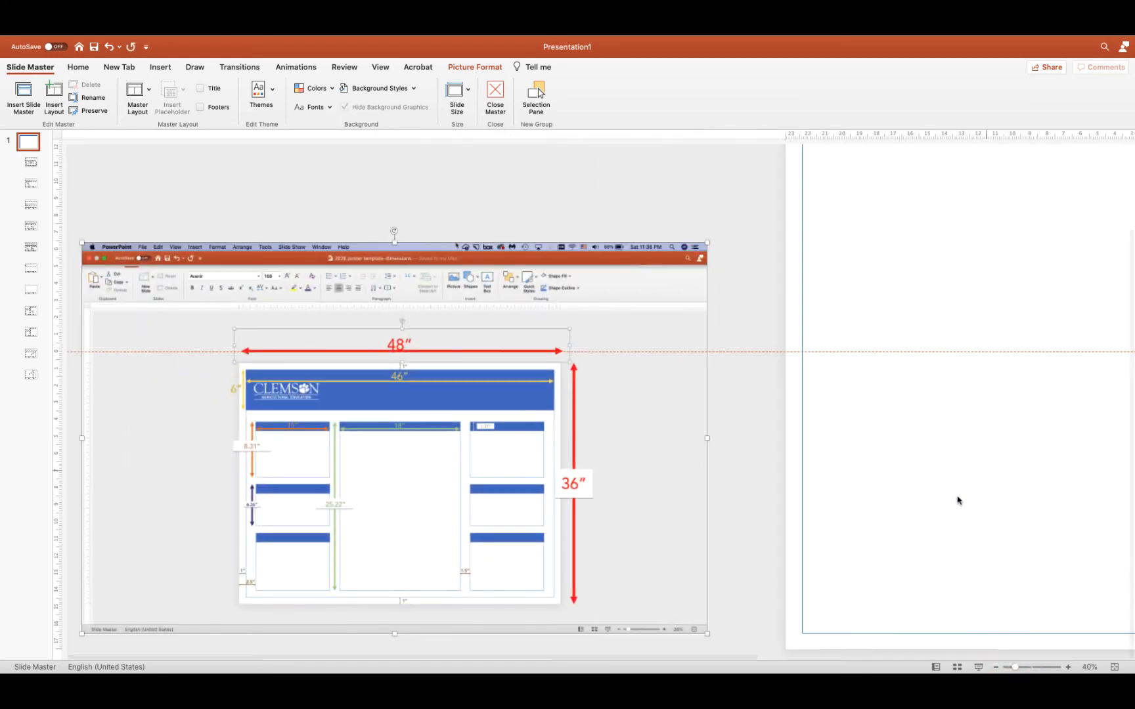
Step: Move the dimensions reference picture over the slide, enlarge it slightly to check the header's measurements, and return it beside the slide
scroll(959, 500, "right", 9)
scroll(958, 501, "up", 2)
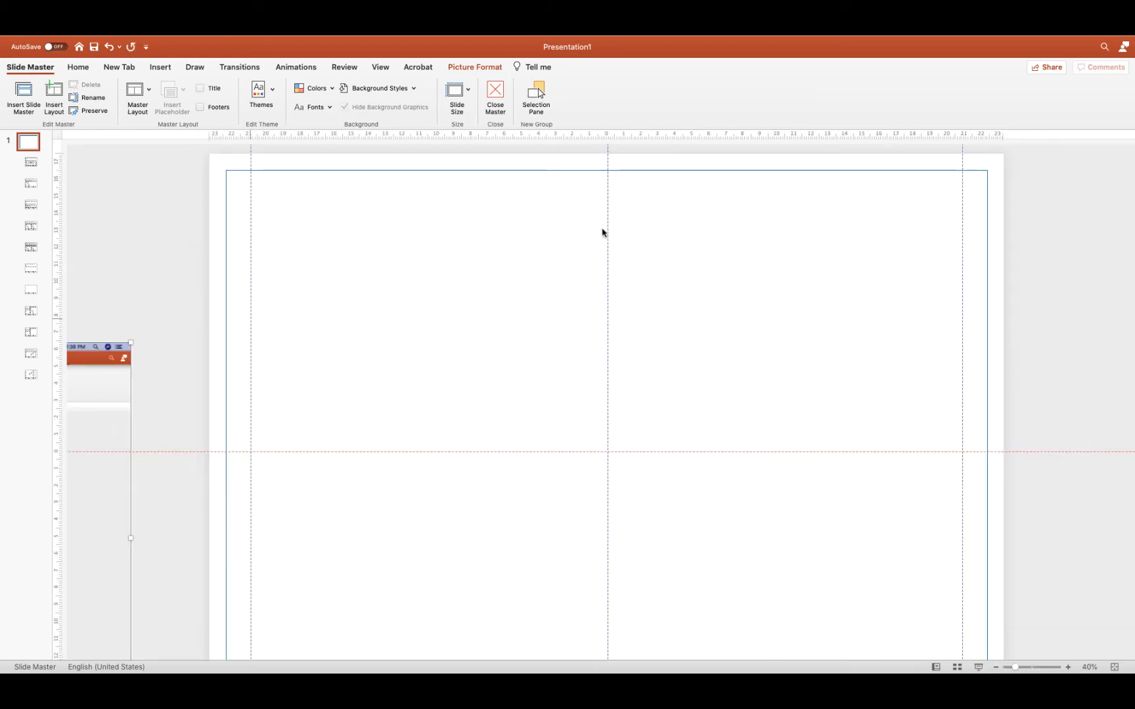
left_click_drag(96, 374, 775, 236)
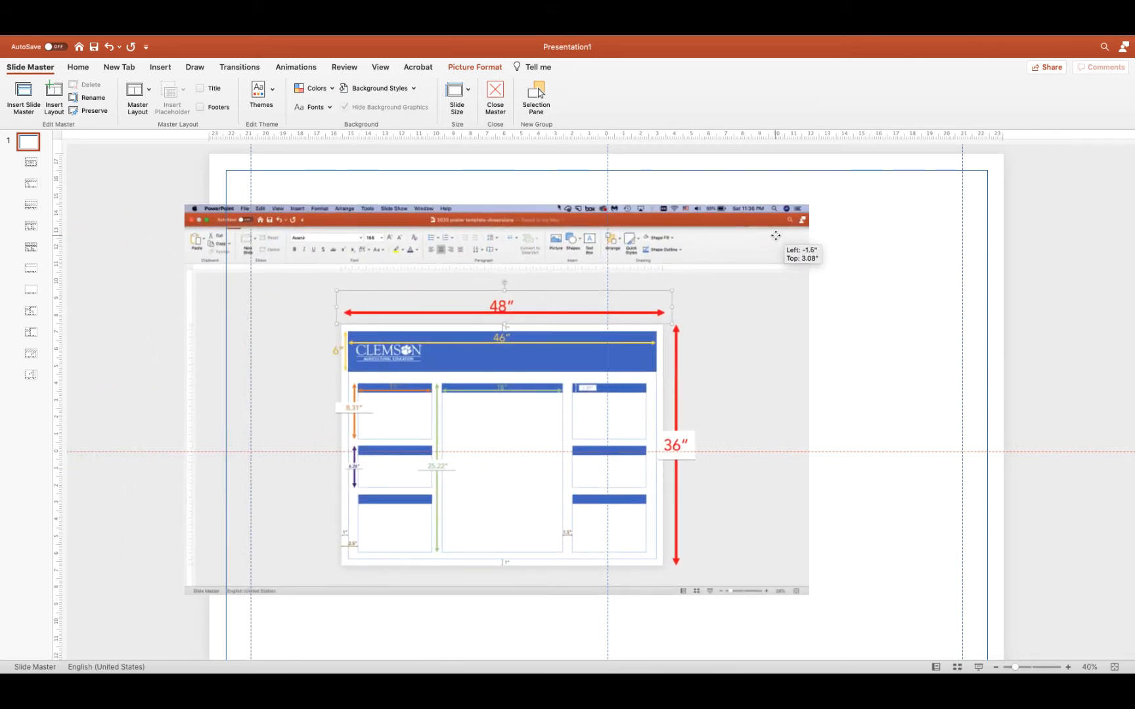
left_click_drag(776, 236, 776, 236)
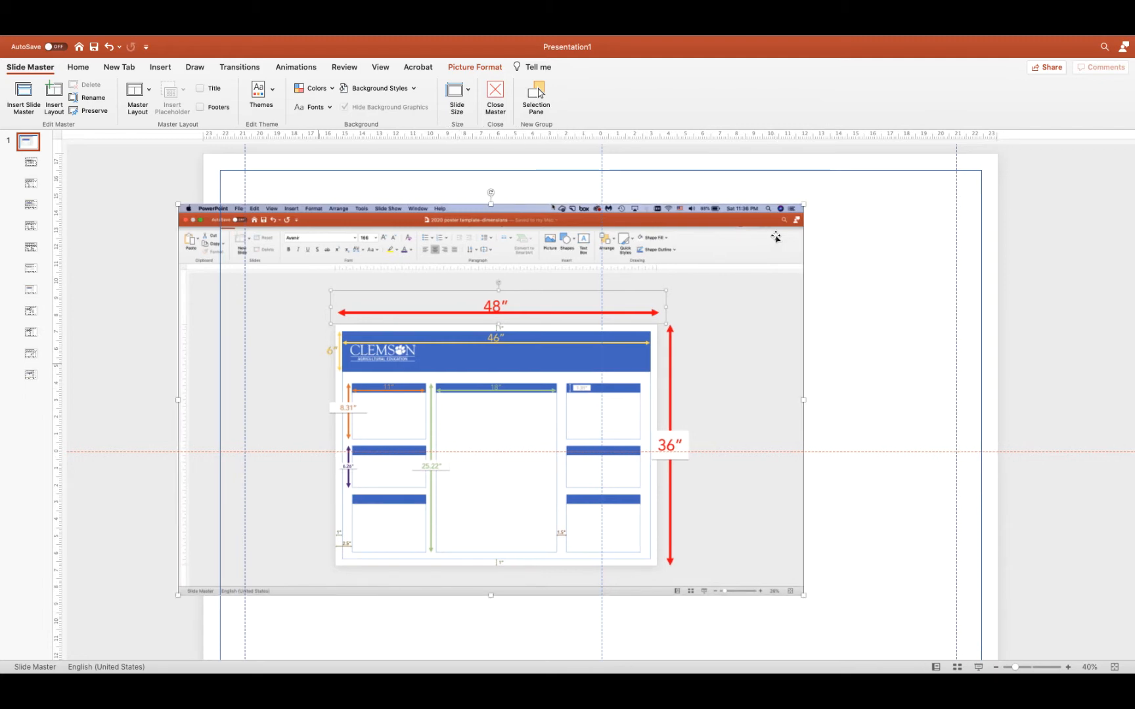
left_click_drag(178, 204, 152, 188)
left_click_drag(267, 331, 363, 345)
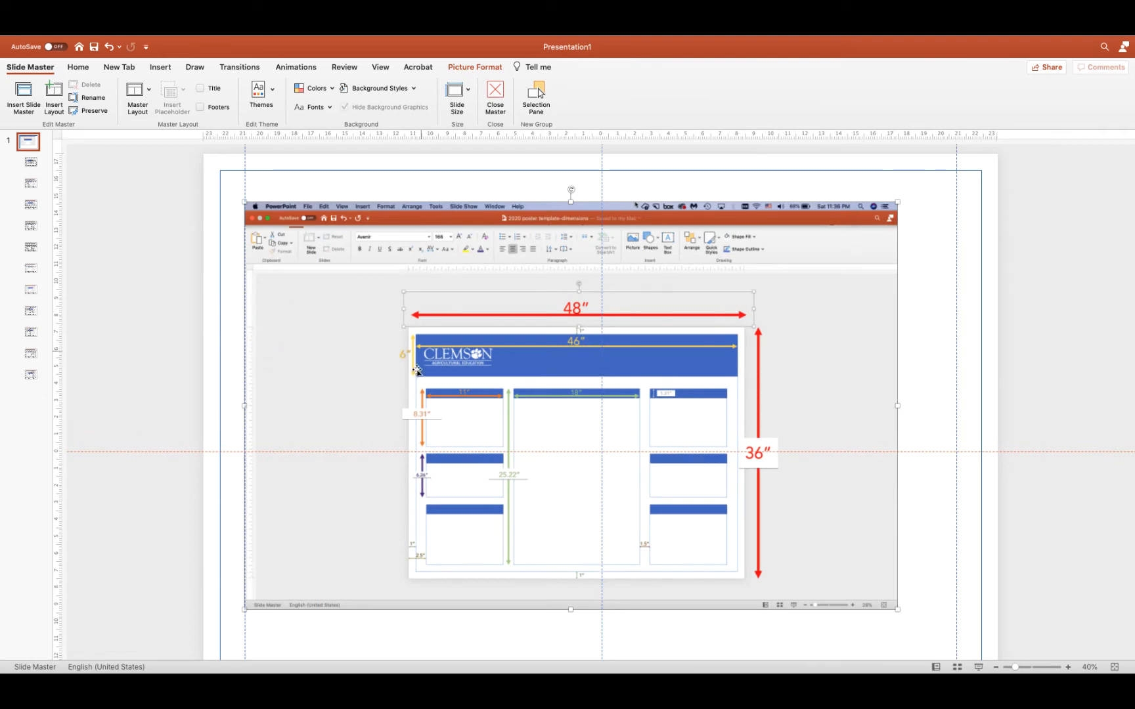
left_click_drag(757, 270, 125, 469)
left_click_drag(222, 416, 114, 446)
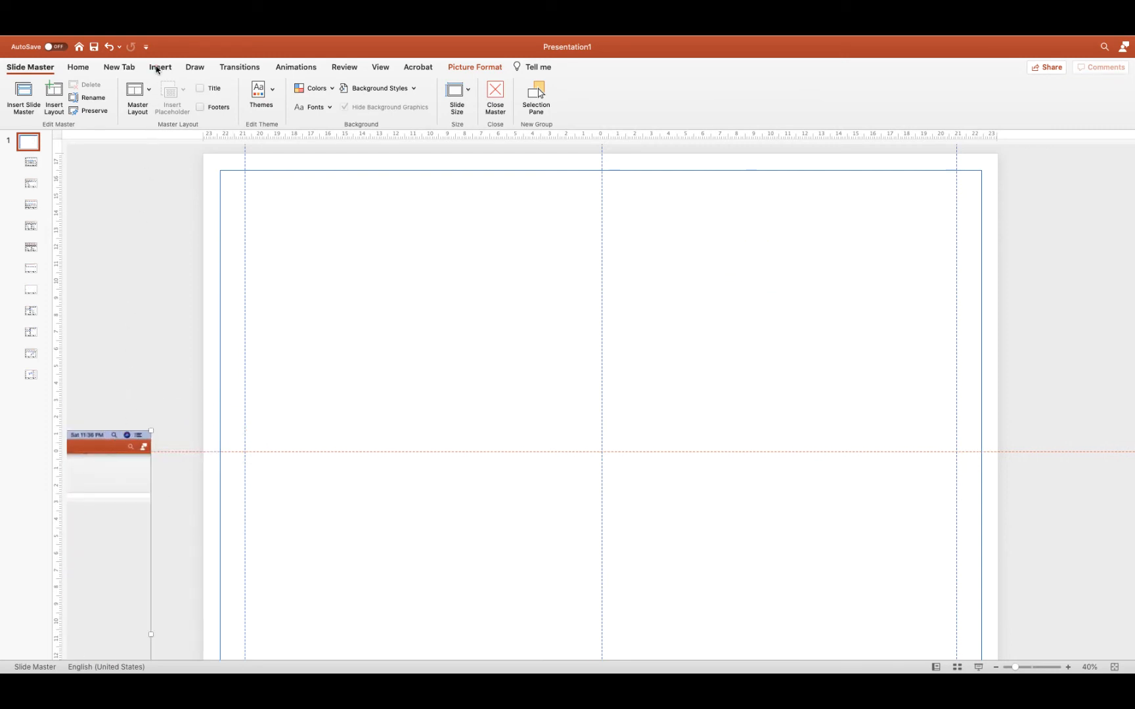
Step: Draw a header rectangle 46 inches wide and 6 inches high from the upper-left corner of the margin outline
left_click(158, 68)
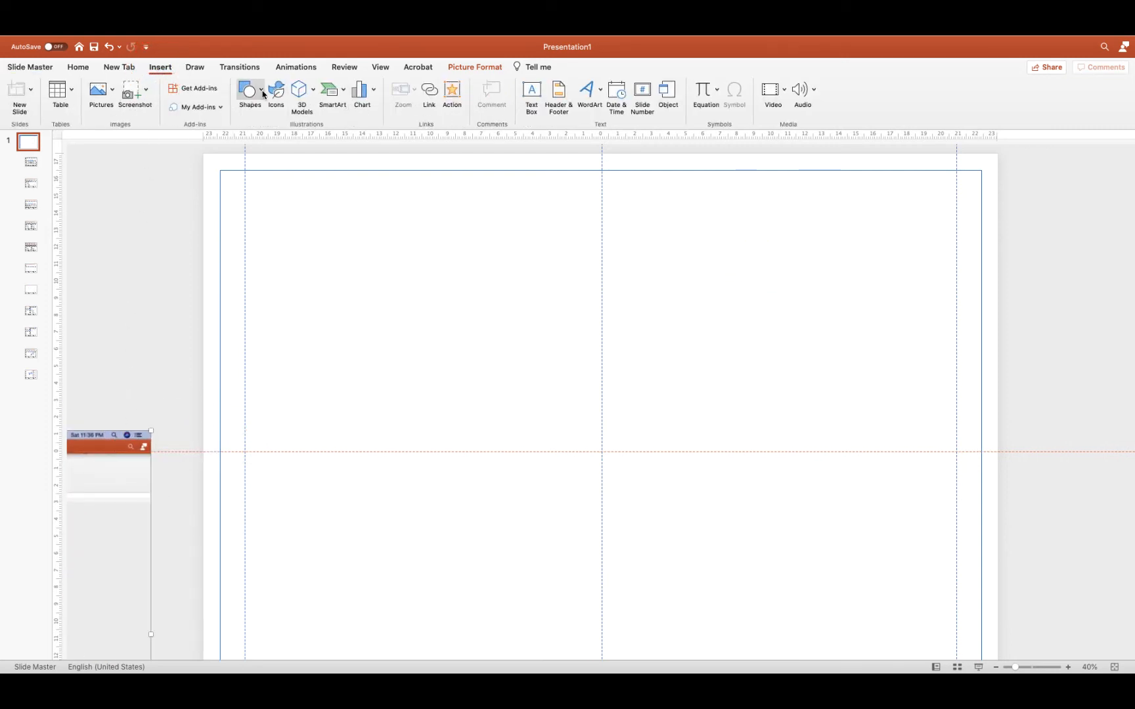
left_click(263, 92)
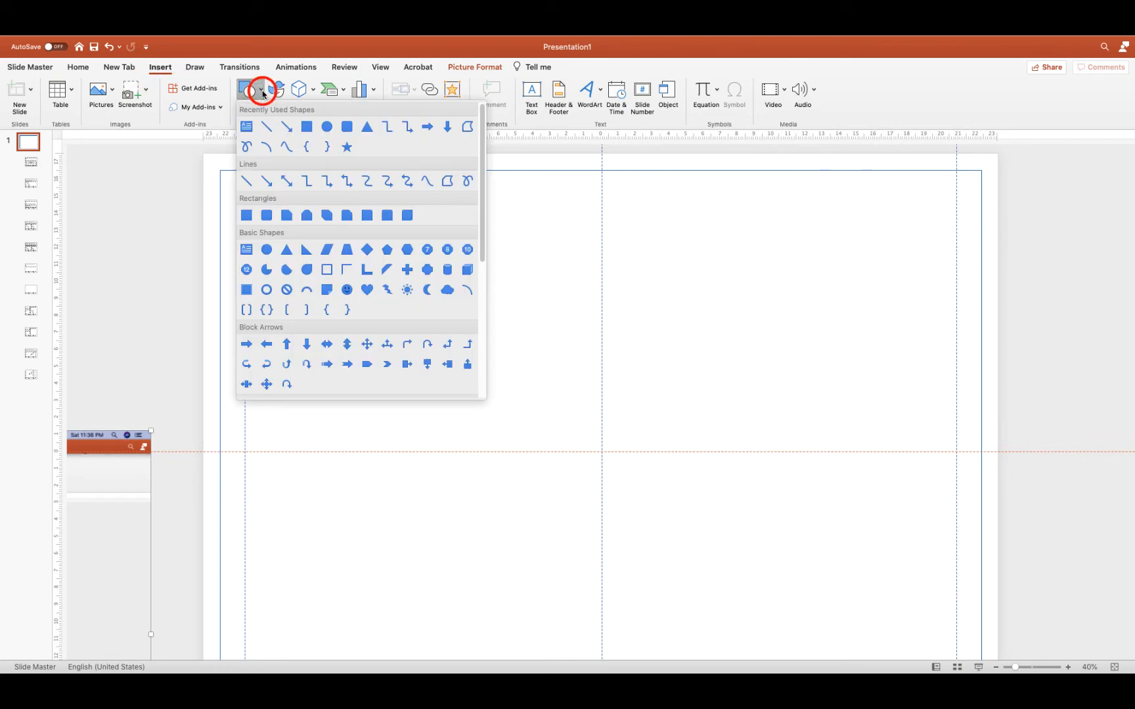
left_click(307, 128)
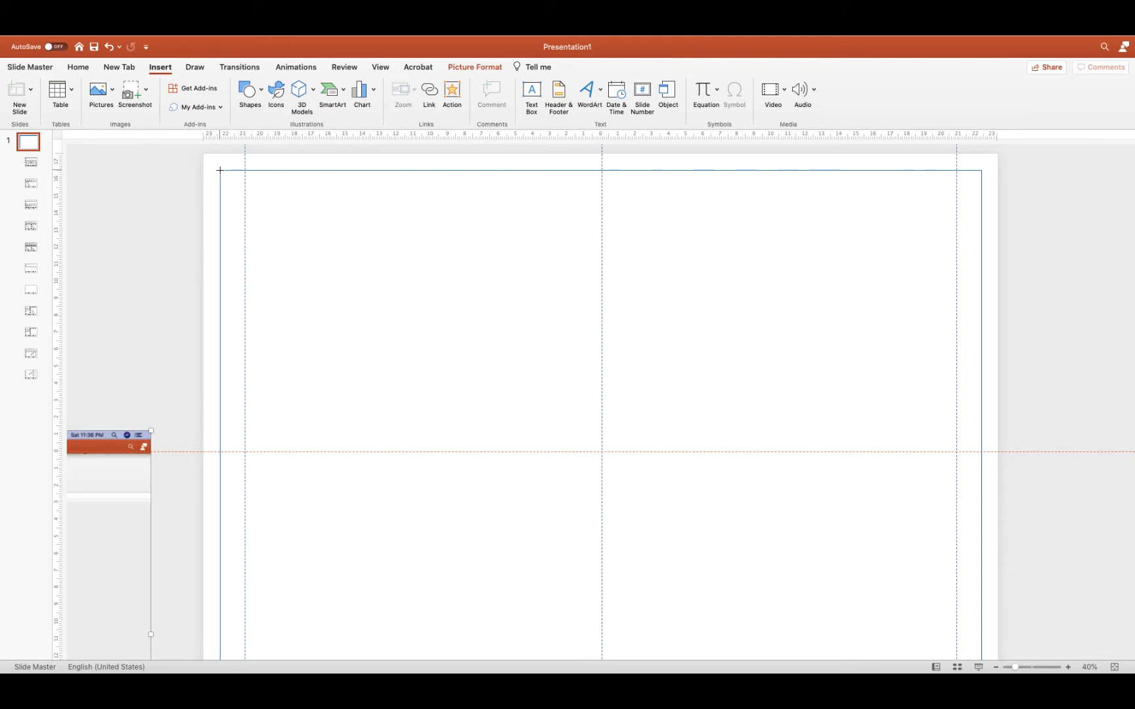
mouse_move(220, 170)
left_mouse_down()
mouse_move(225, 220)
mouse_move(681, 306)
mouse_move(981, 299)
mouse_move(977, 269)
left_mouse_up()
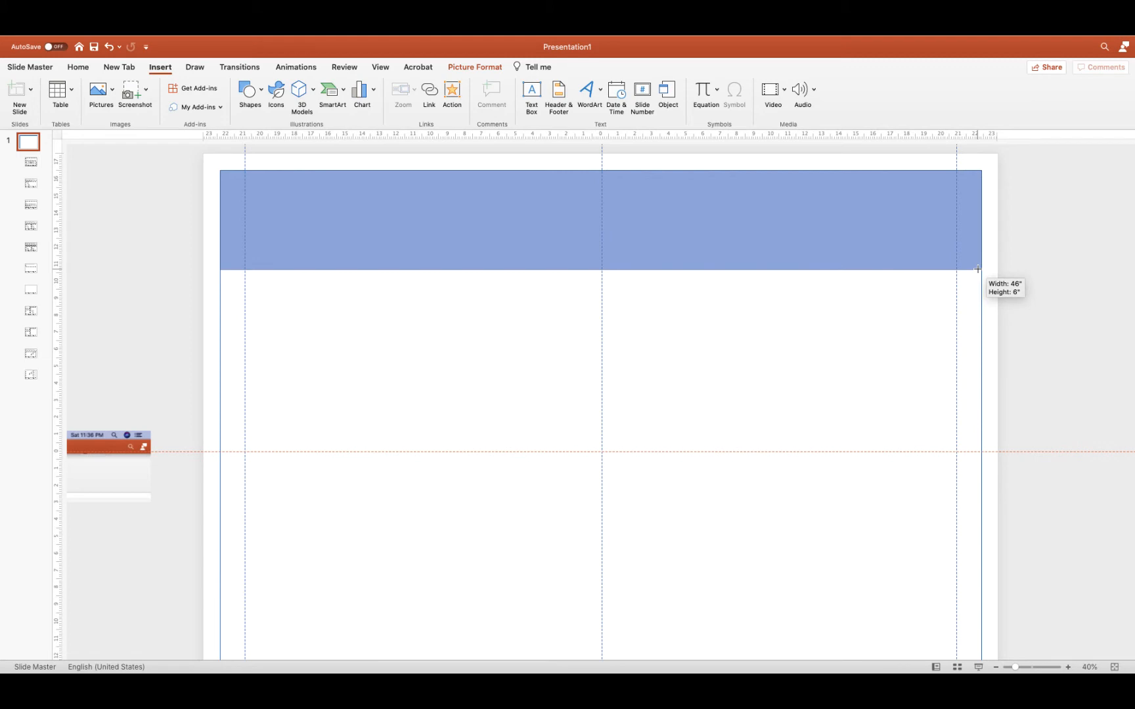
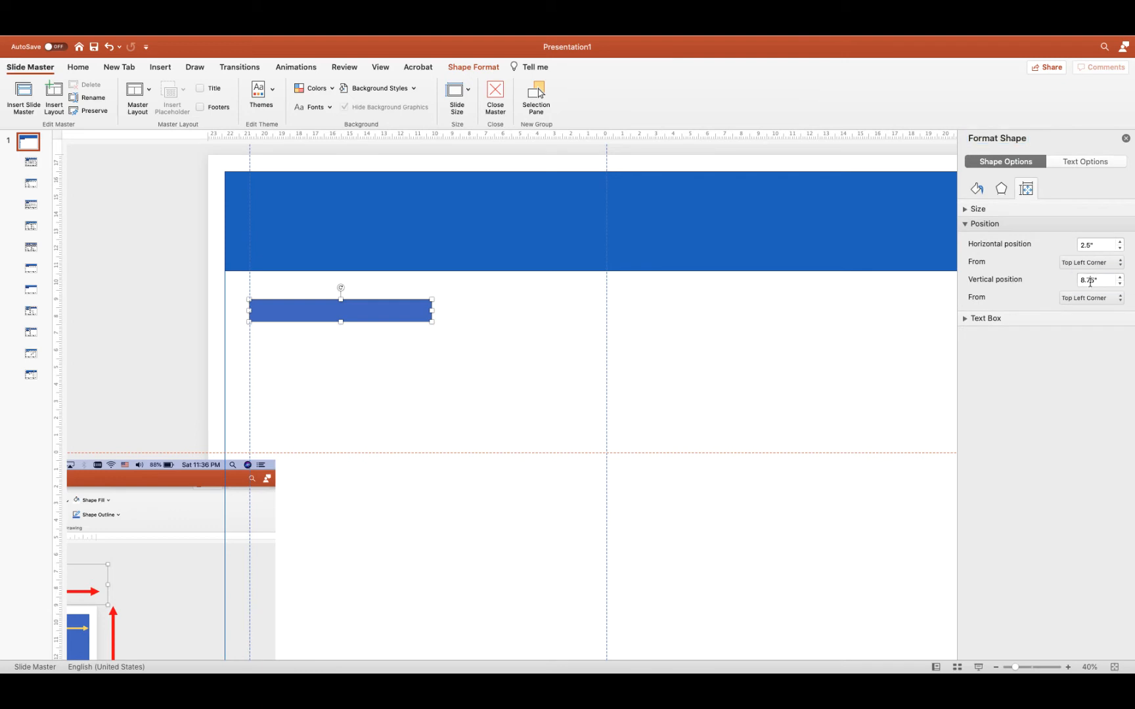
Step: Set the vertical position of the small heading bar below the header to 8.78 inches from the top left corner
left_click(1090, 283)
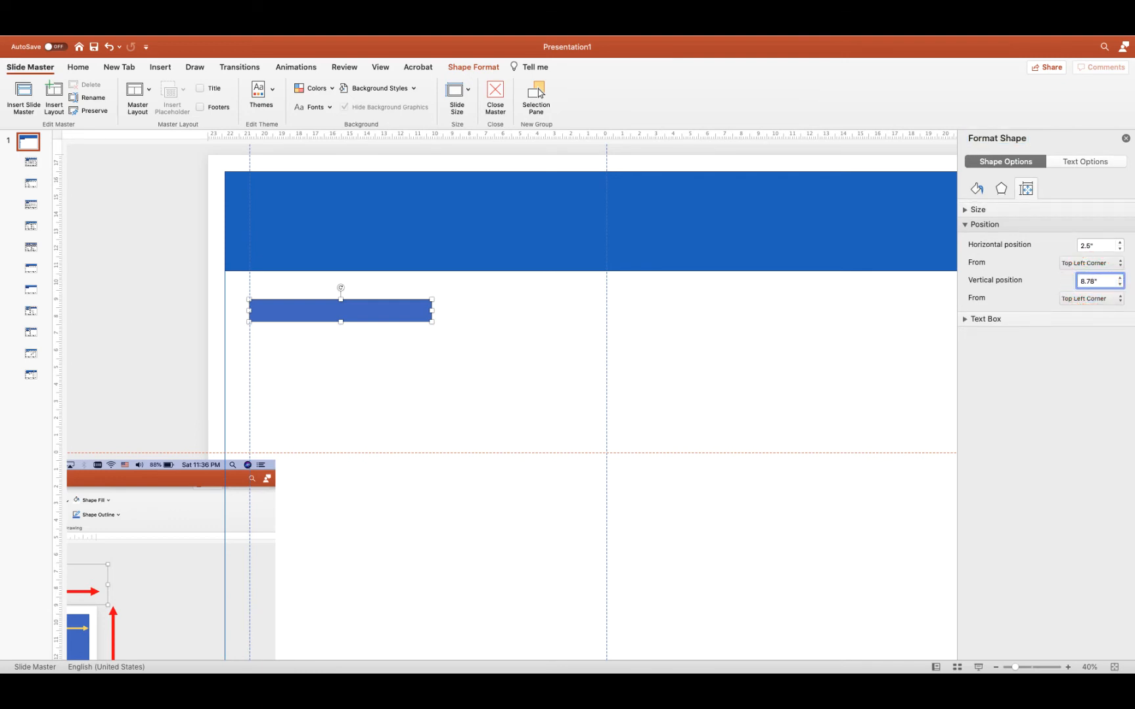
type("8.78")
key("Return")
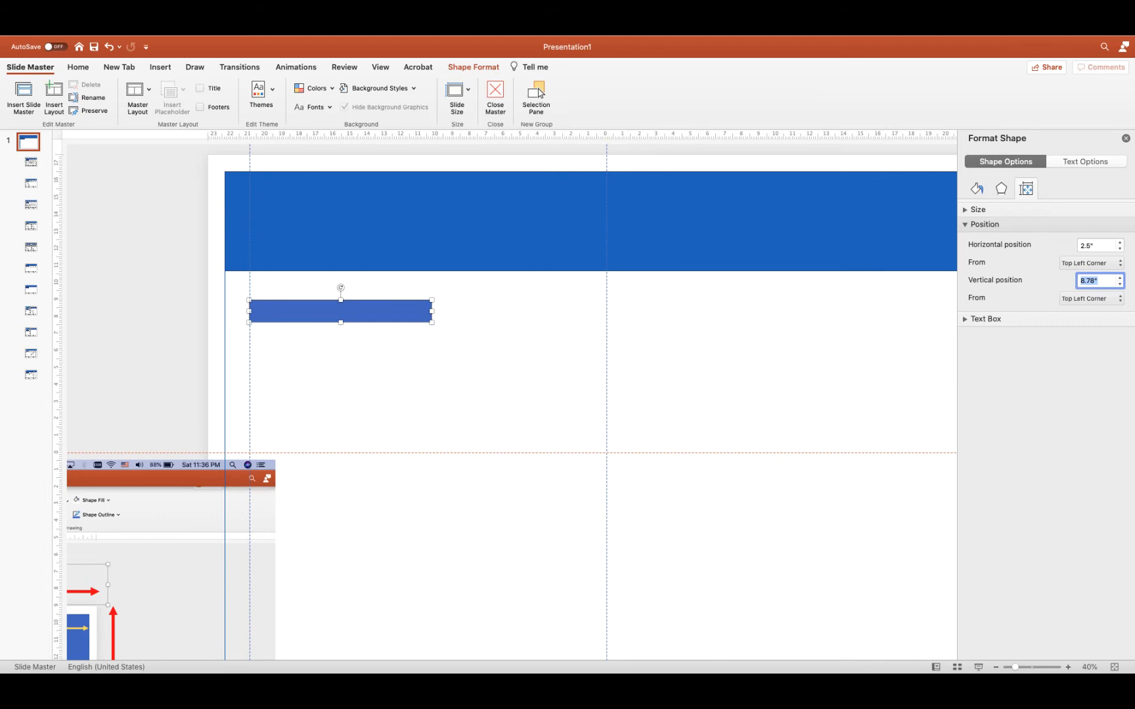
Step: Copy the heading bar straight down in the same column and set the copy's vertical position to 18.08 inches
scroll(1069, 312, "right", 1)
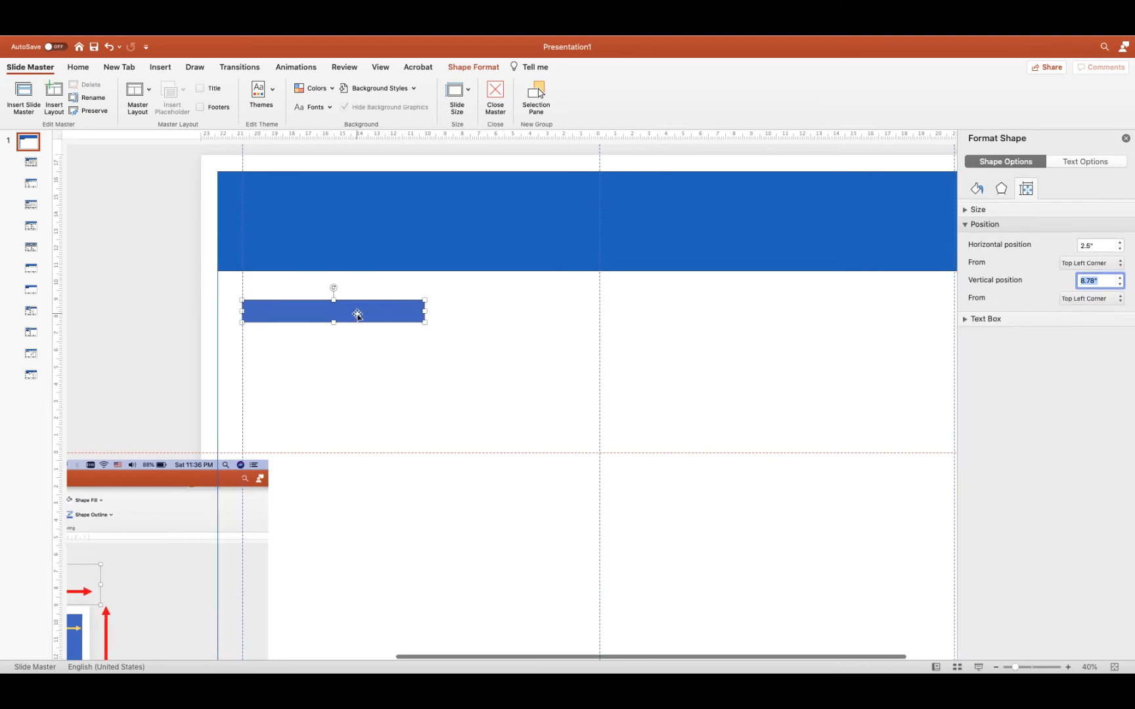
left_click(358, 315)
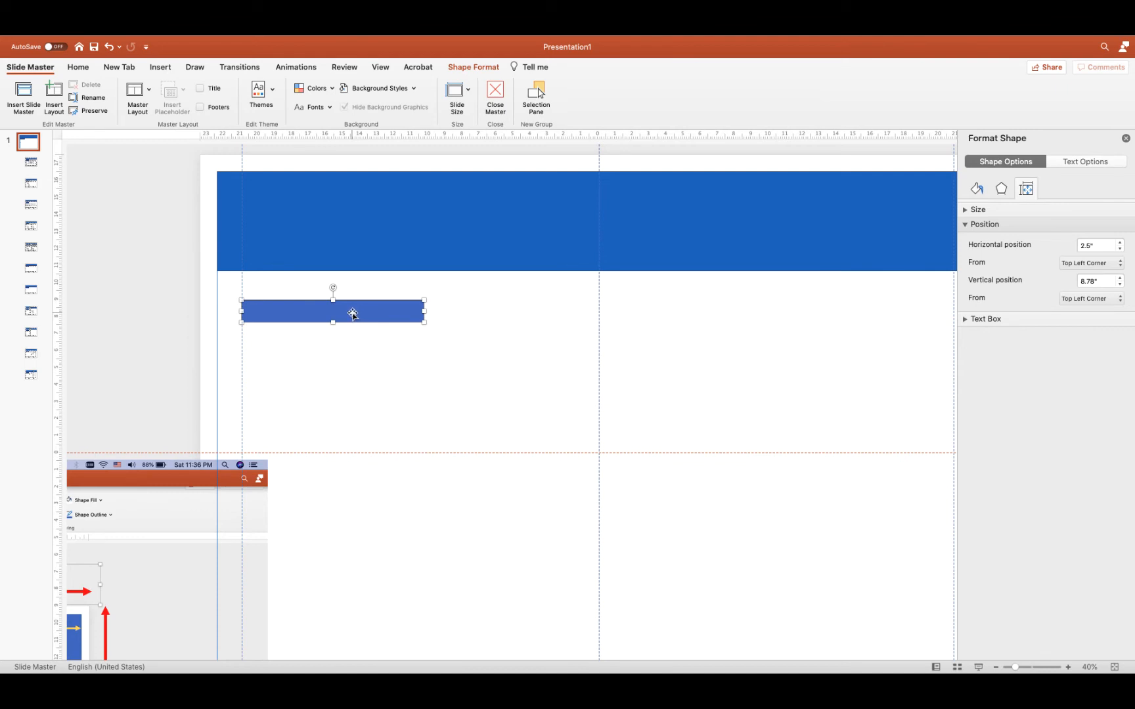
left_click_drag(353, 313, 353, 468)
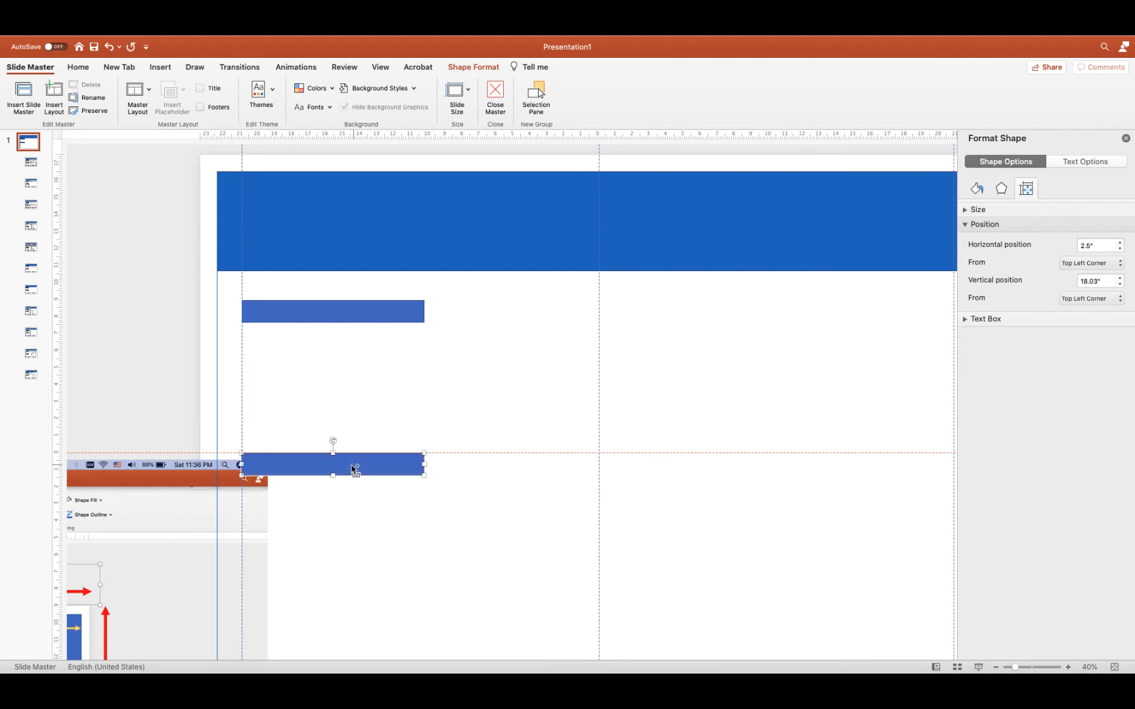
left_click(1096, 281)
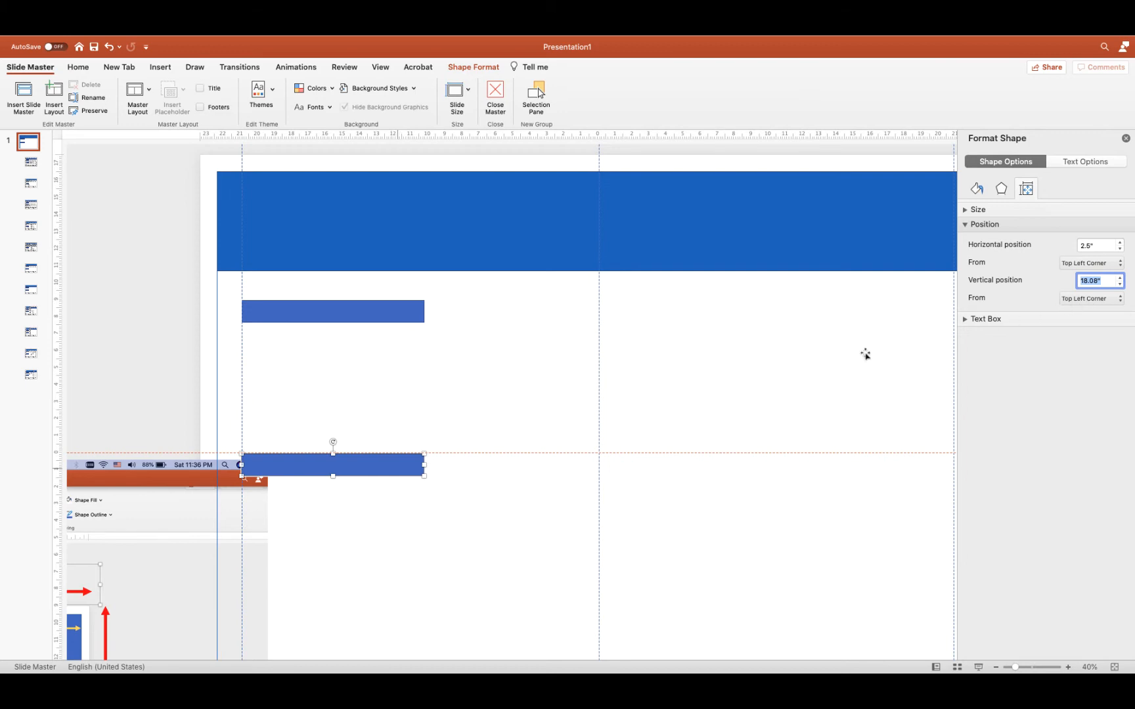
Step: Copy the second heading bar straight down to make a third and set its vertical position to 25.37 inches
left_click(388, 465)
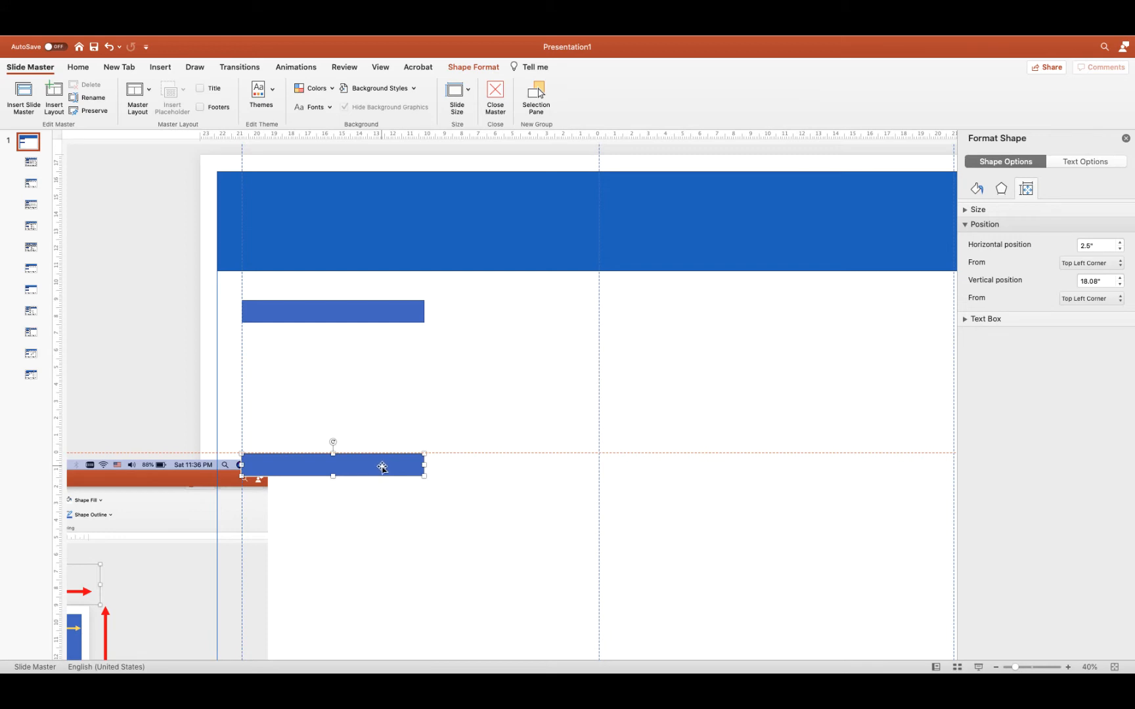
left_click_drag(382, 466, 386, 589)
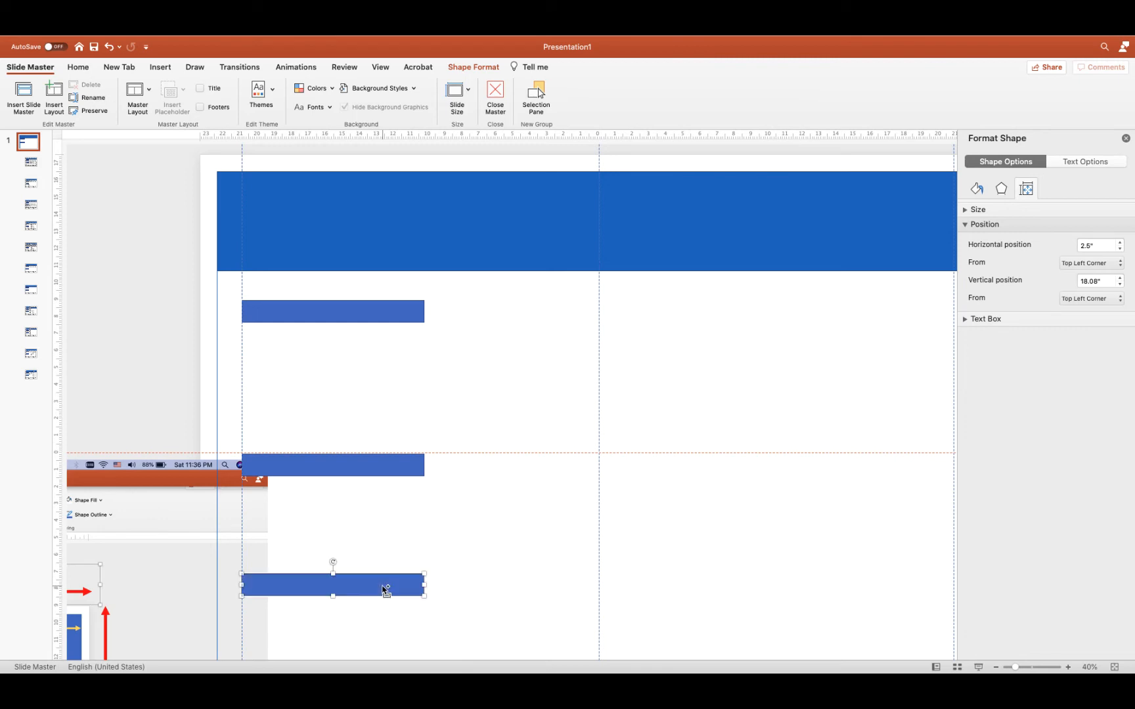
left_click(1098, 283)
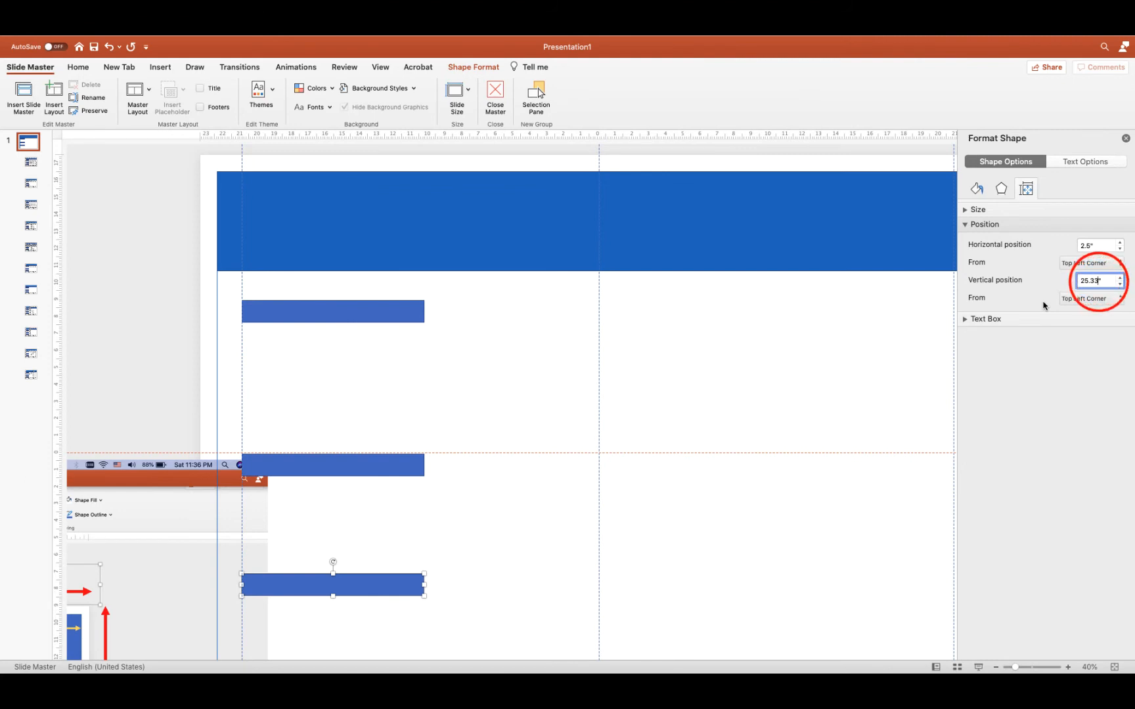
key("BackSpace")
type("7")
key("Return")
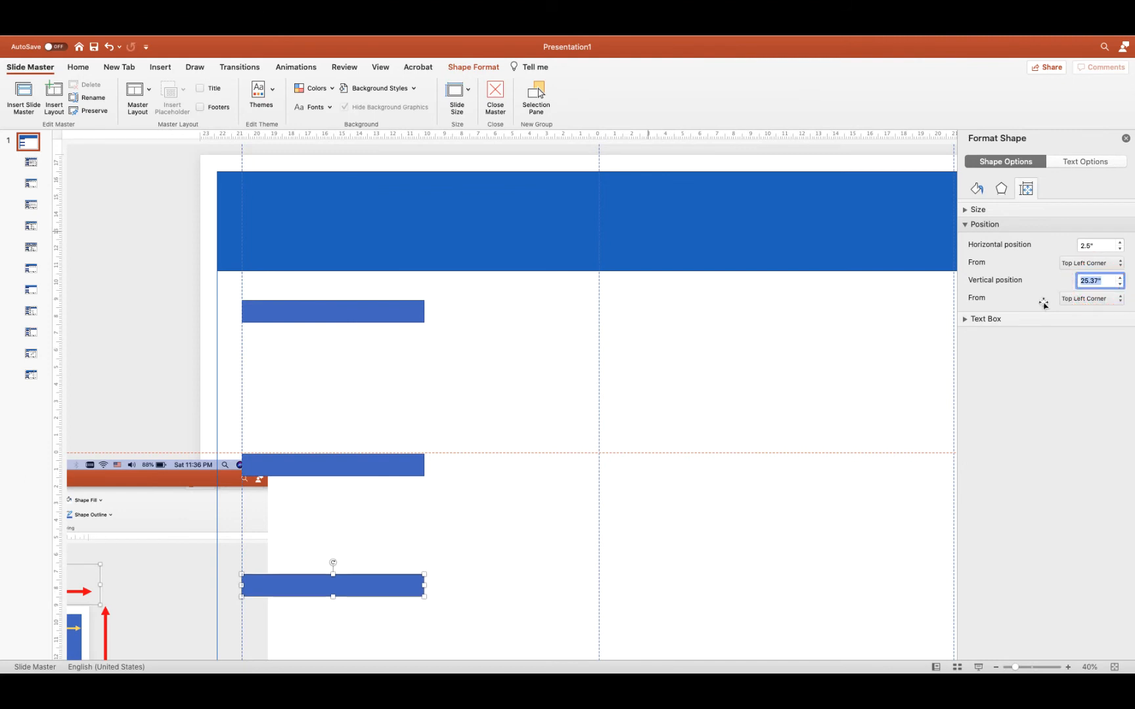
Step: Bring the reference picture over the slide to check the first content box's dimensions, and move it back beside the slide
left_click(375, 313)
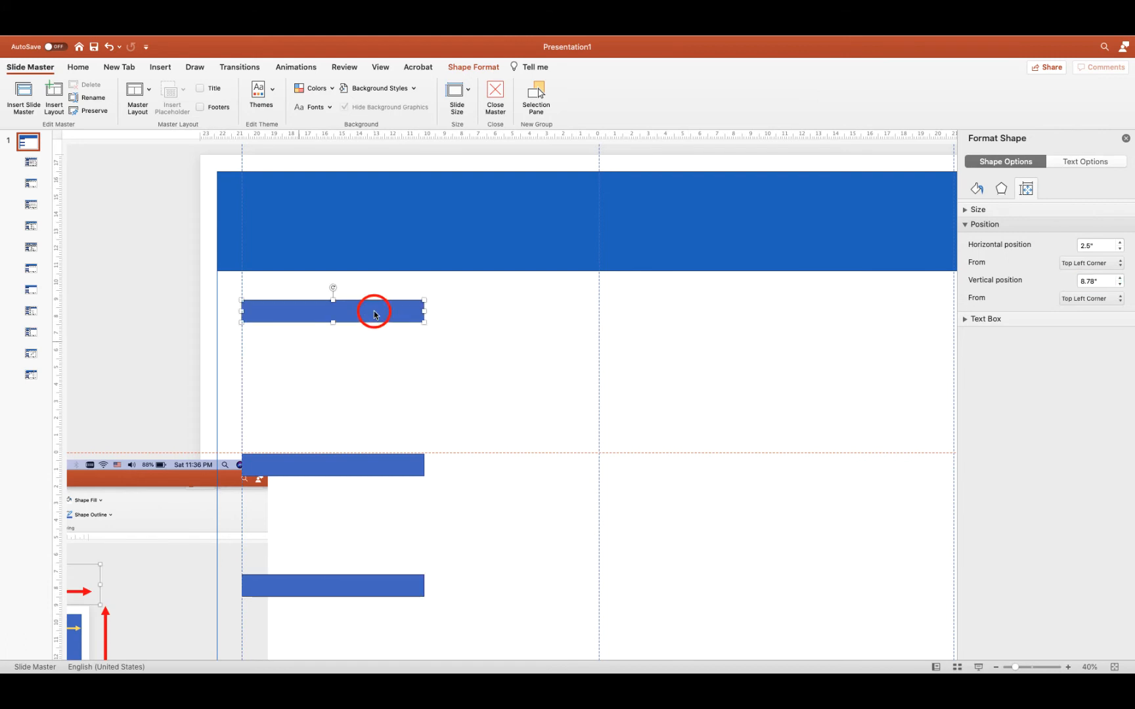
left_click_drag(91, 470, 549, 250)
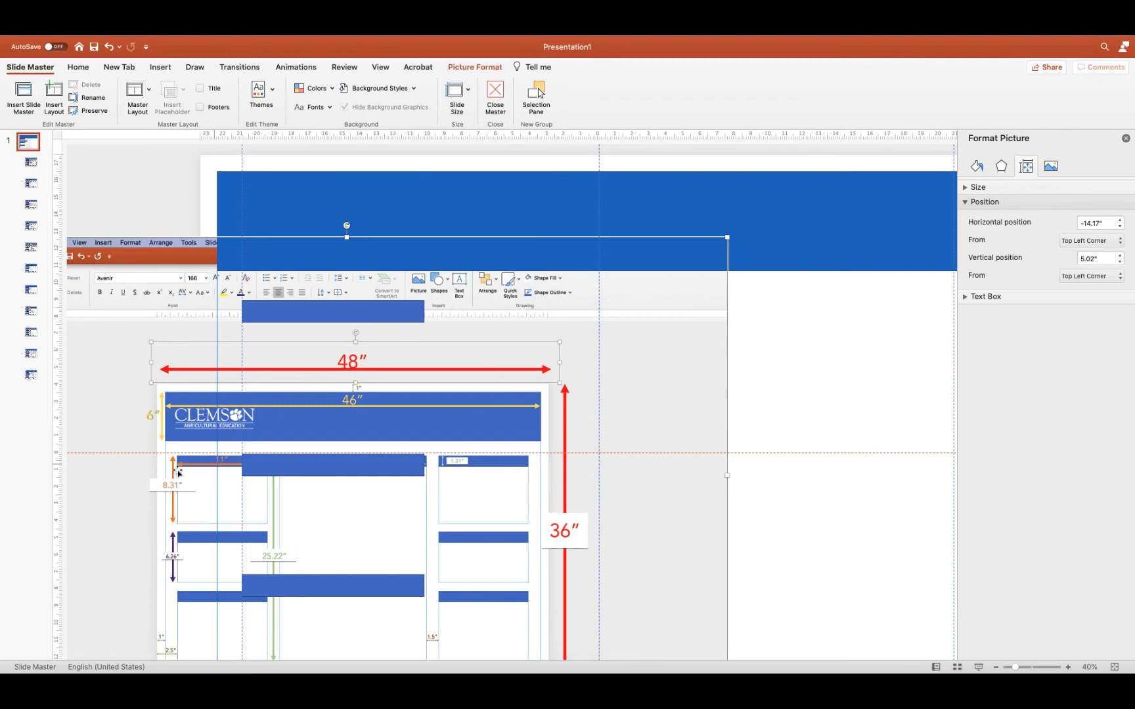
left_click_drag(694, 296, 106, 482)
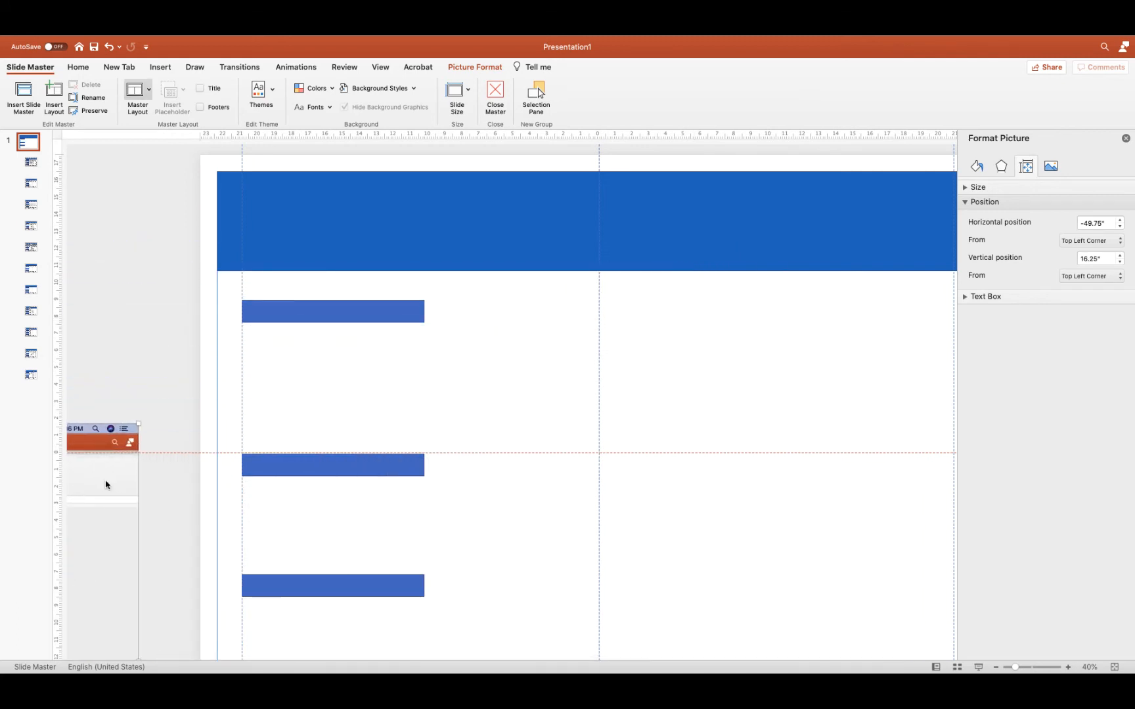
Step: Draw a content rectangle 11 inches wide and about 8.3 inches high from the first heading bar's upper-left corner
left_click(165, 67)
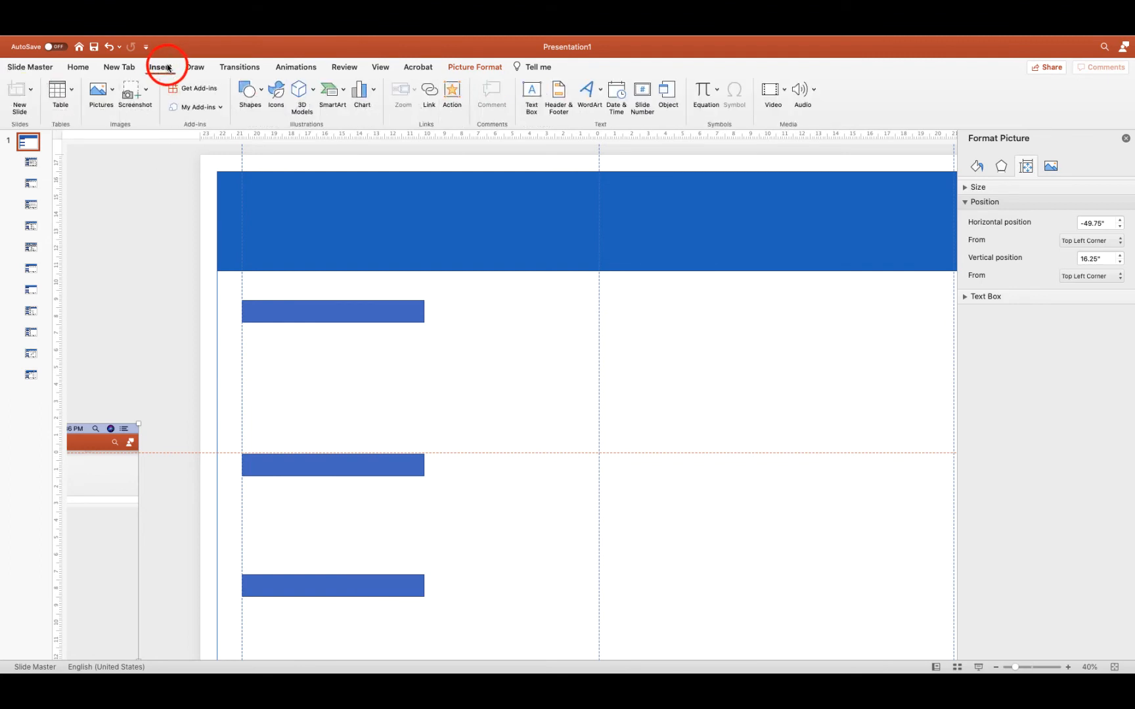
left_click(260, 93)
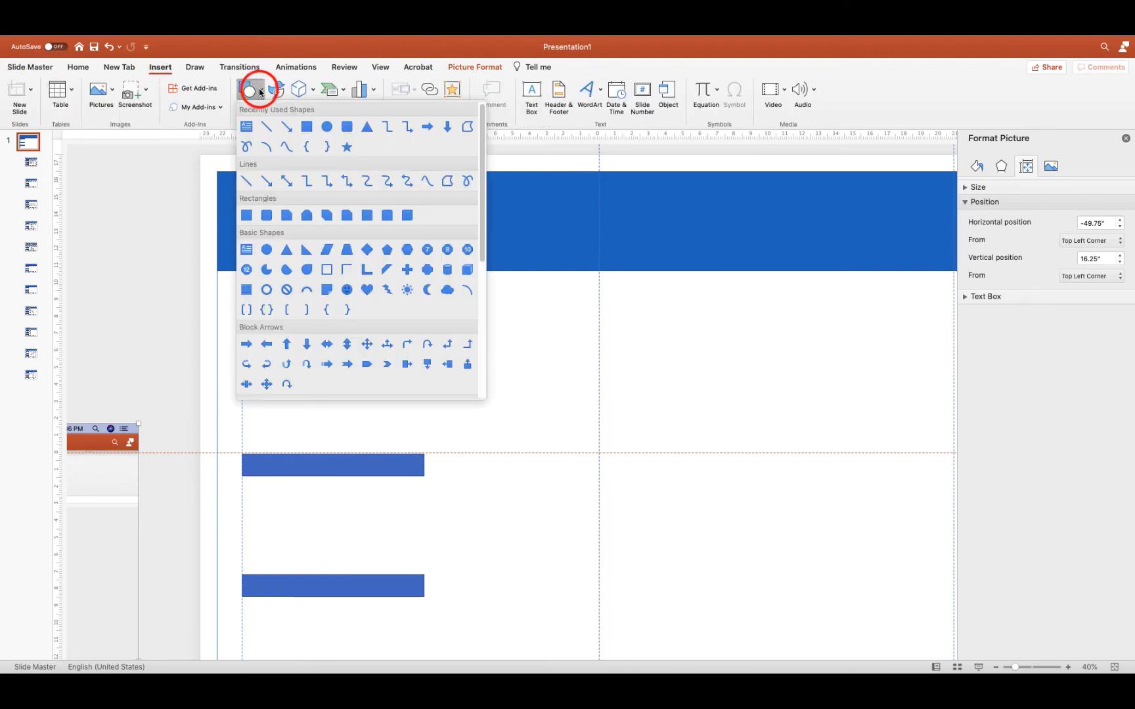
left_click(308, 126)
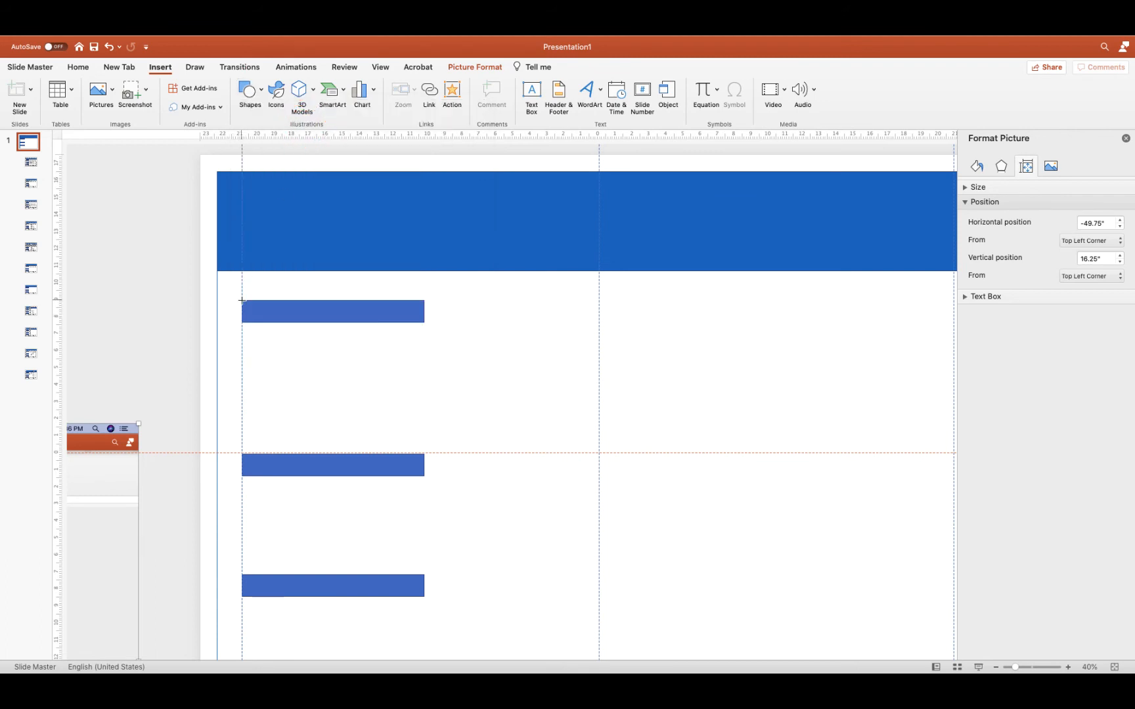
left_click_drag(242, 300, 423, 439)
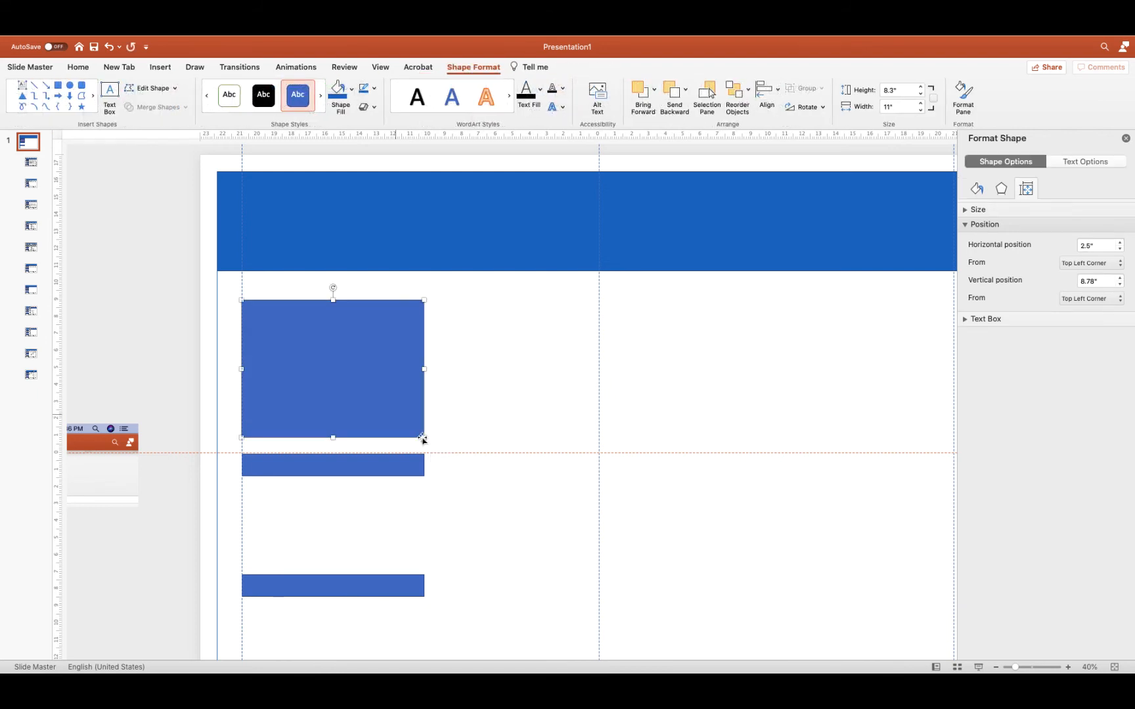
Step: Set the first content rectangle's height to exactly 8.31 inches and keep the rectangle selected
left_click(1094, 282)
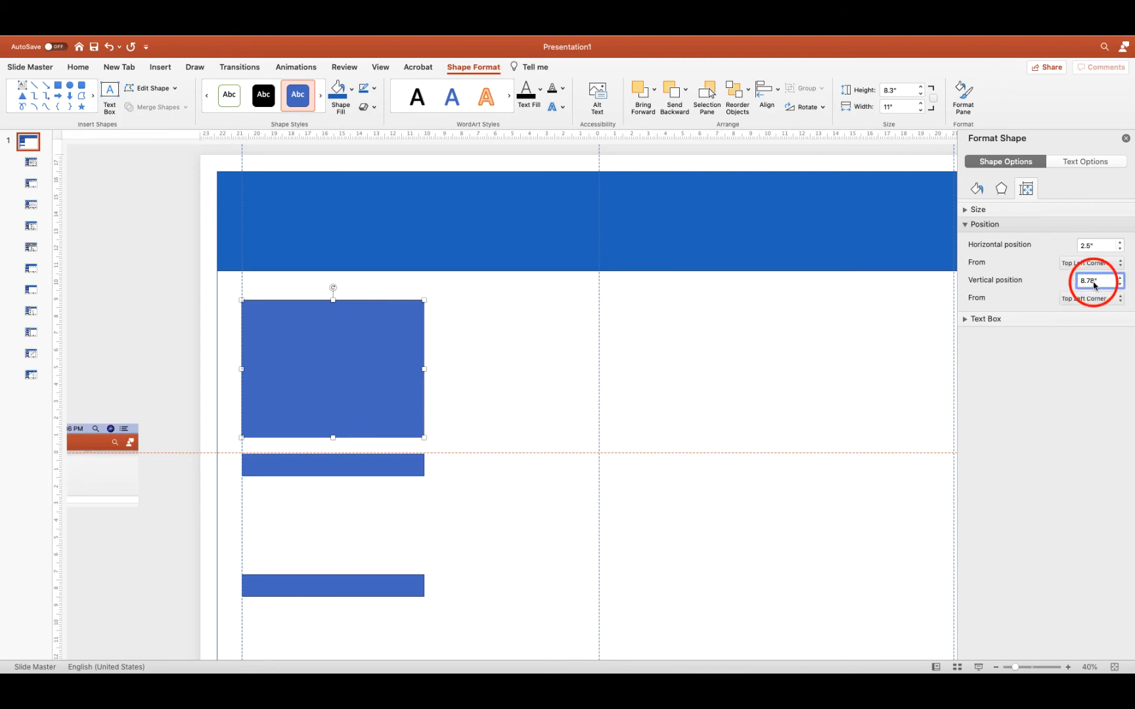
left_click(965, 224)
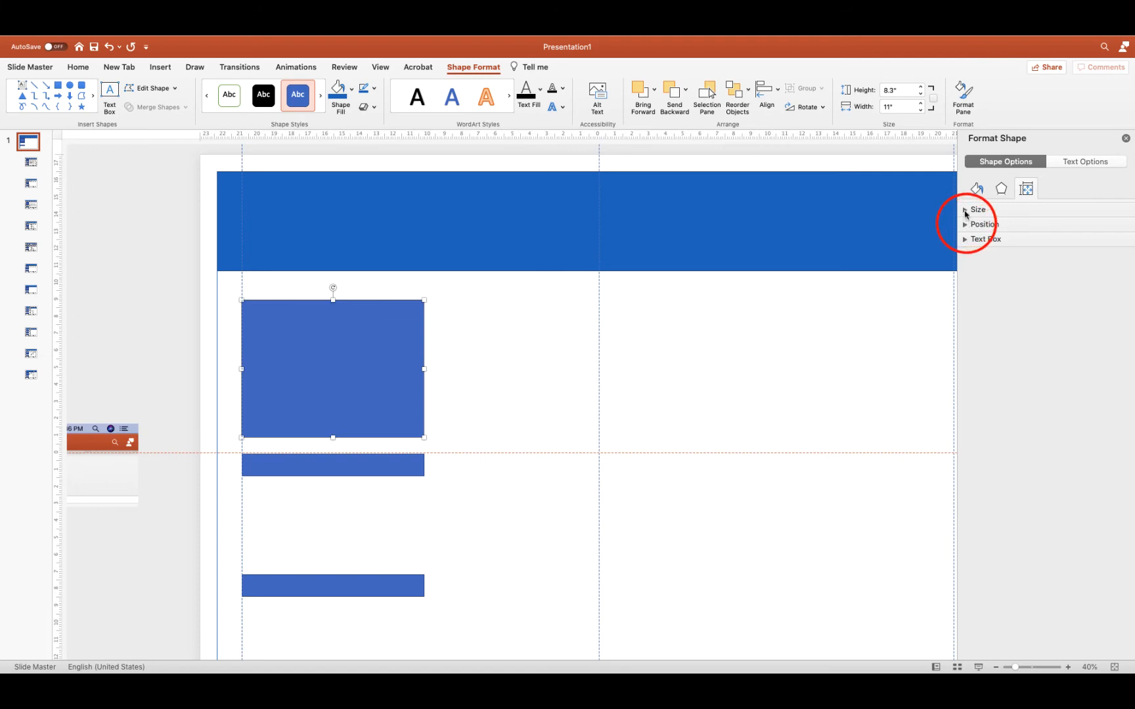
left_click(965, 210)
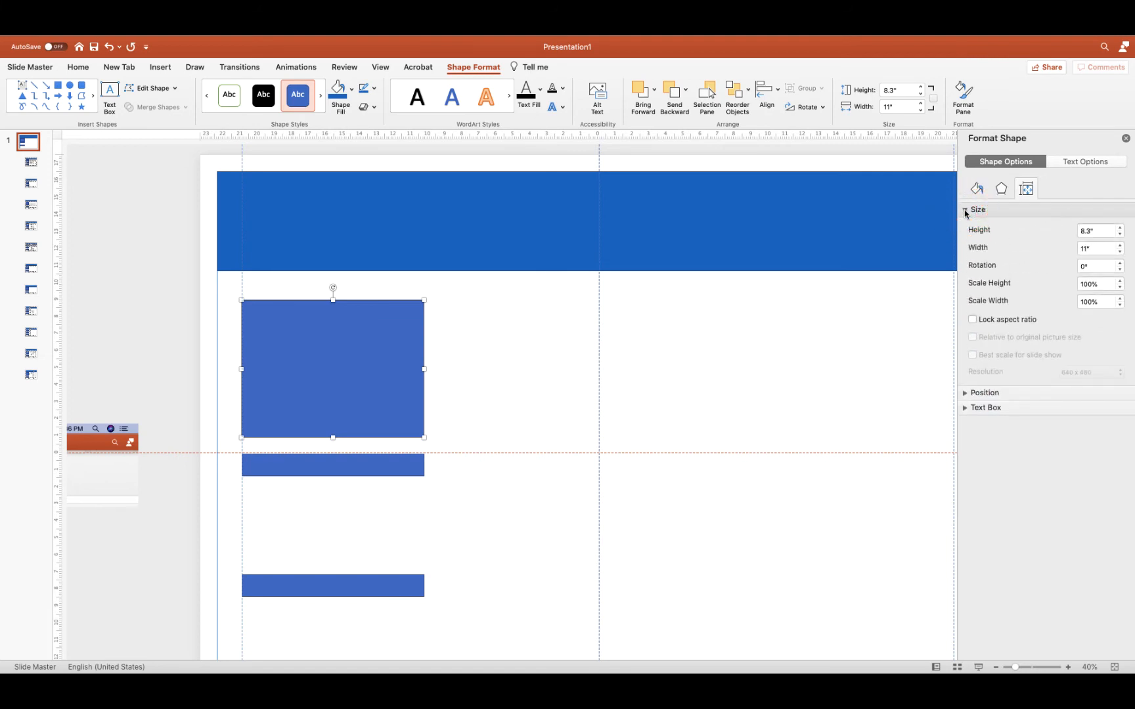
left_click(1090, 231)
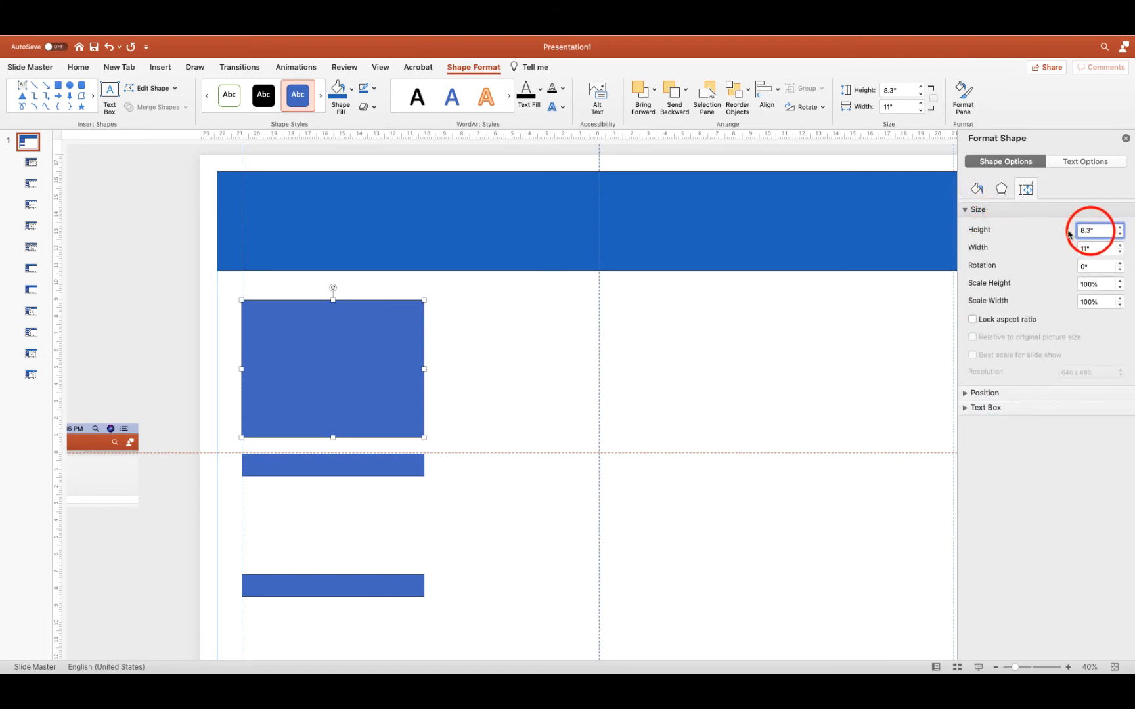
left_click(965, 231)
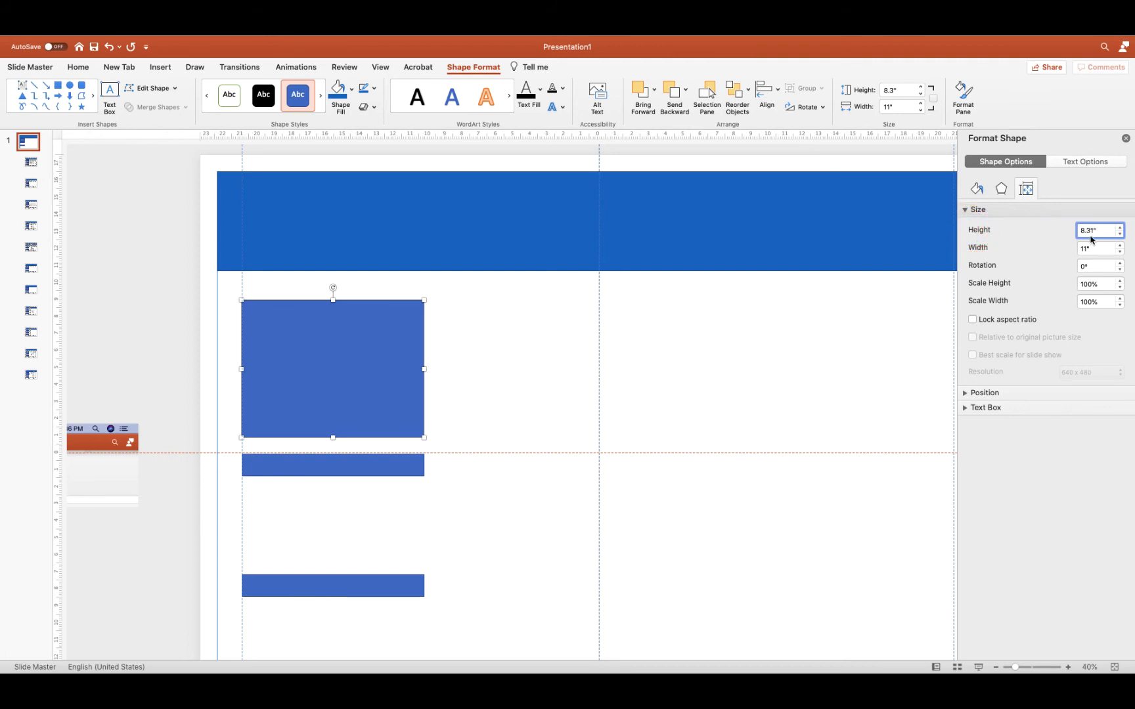
type("1")
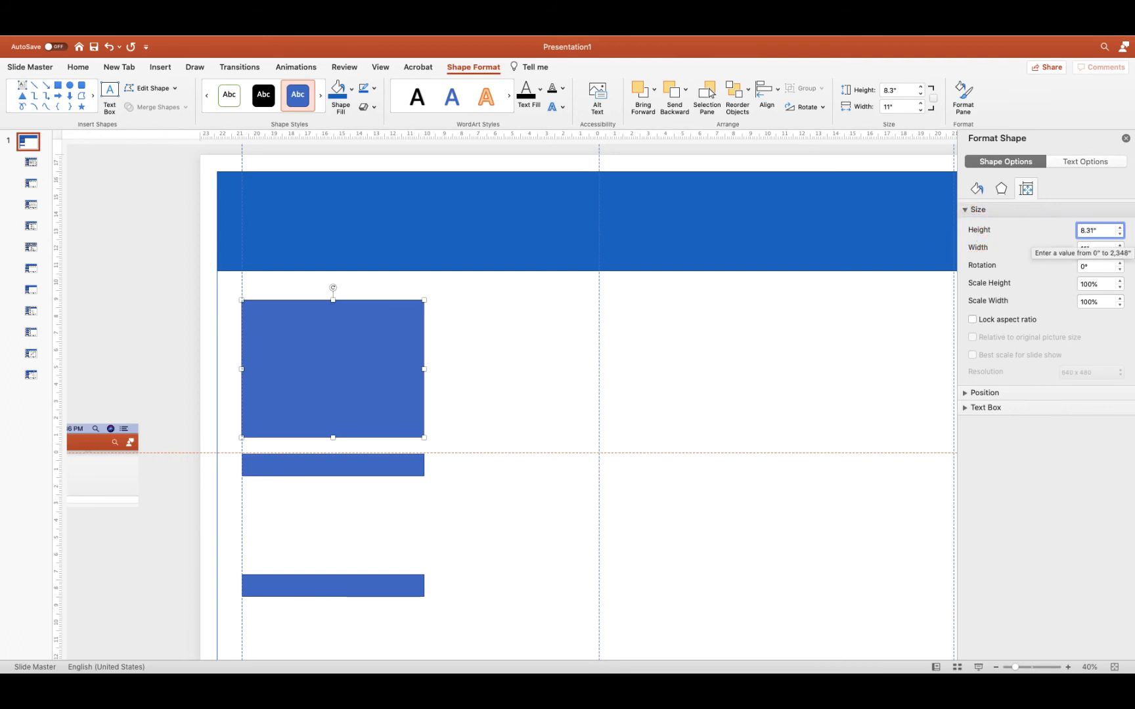
key("Return")
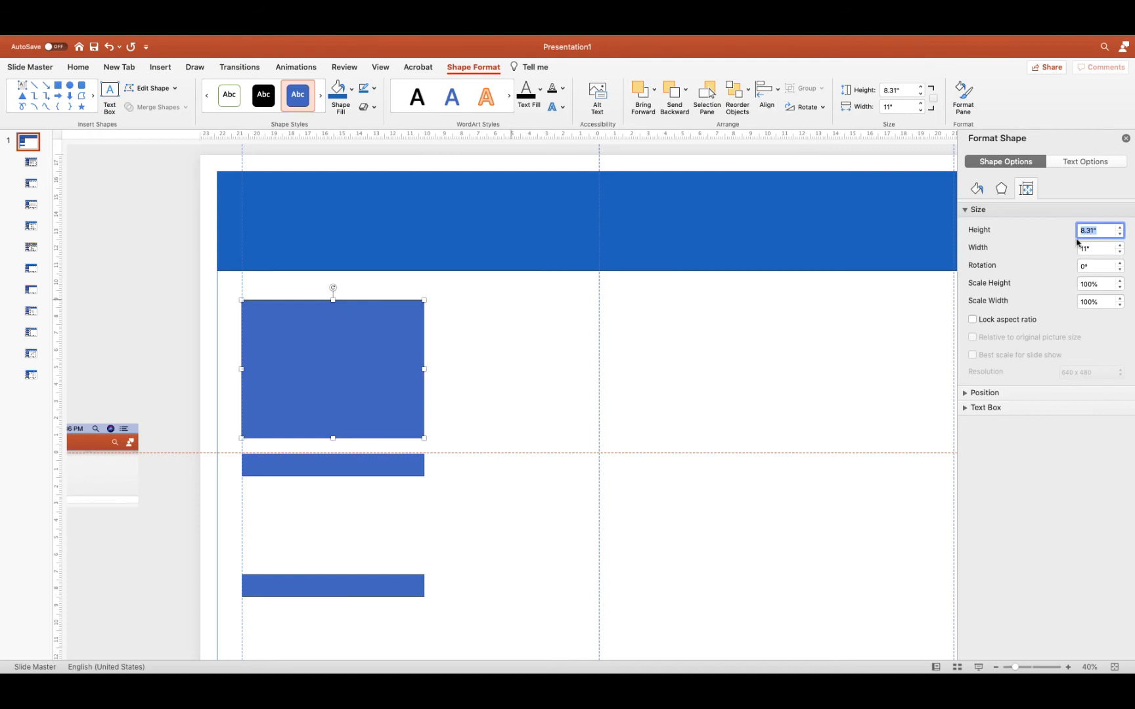
left_click(389, 379)
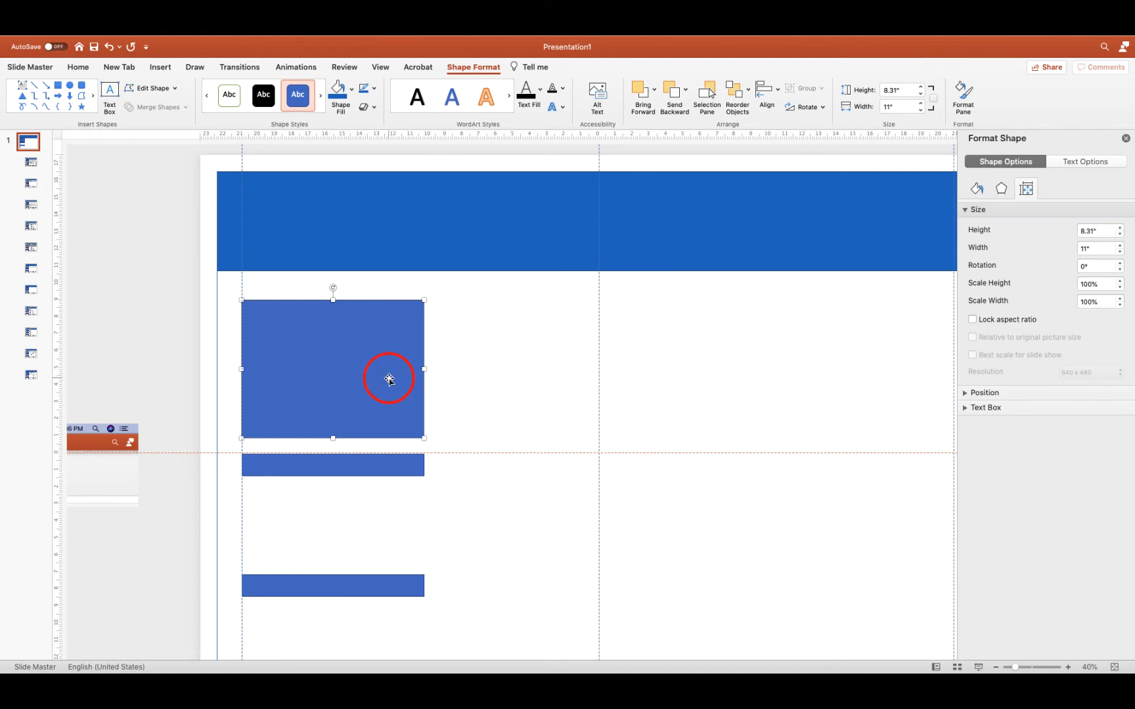
Step: Remove the first content rectangle's fill and color its solid outline with the standard blue
scroll(389, 378, "right", 1)
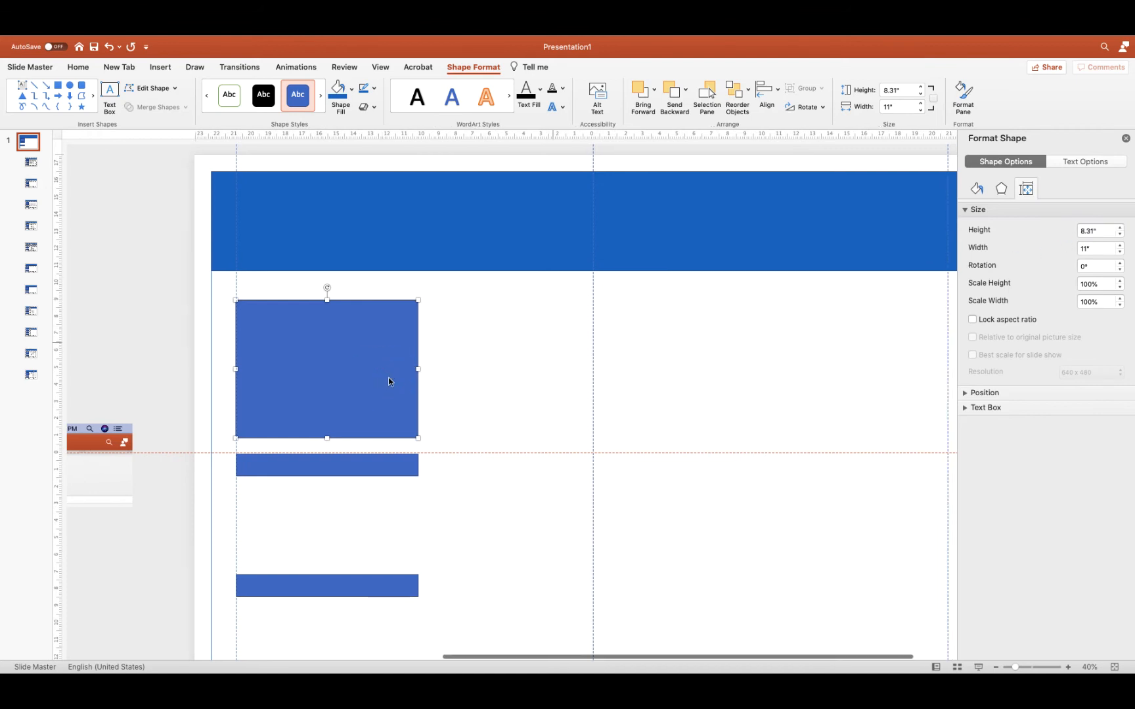
left_click(975, 190)
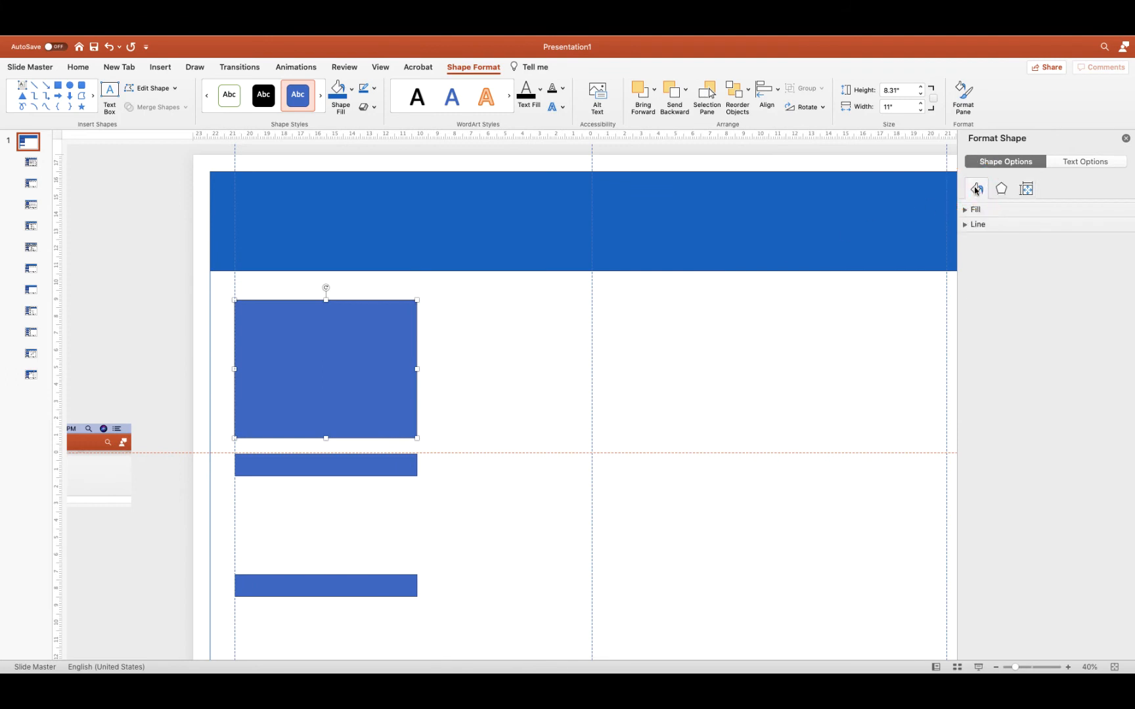
left_click(965, 210)
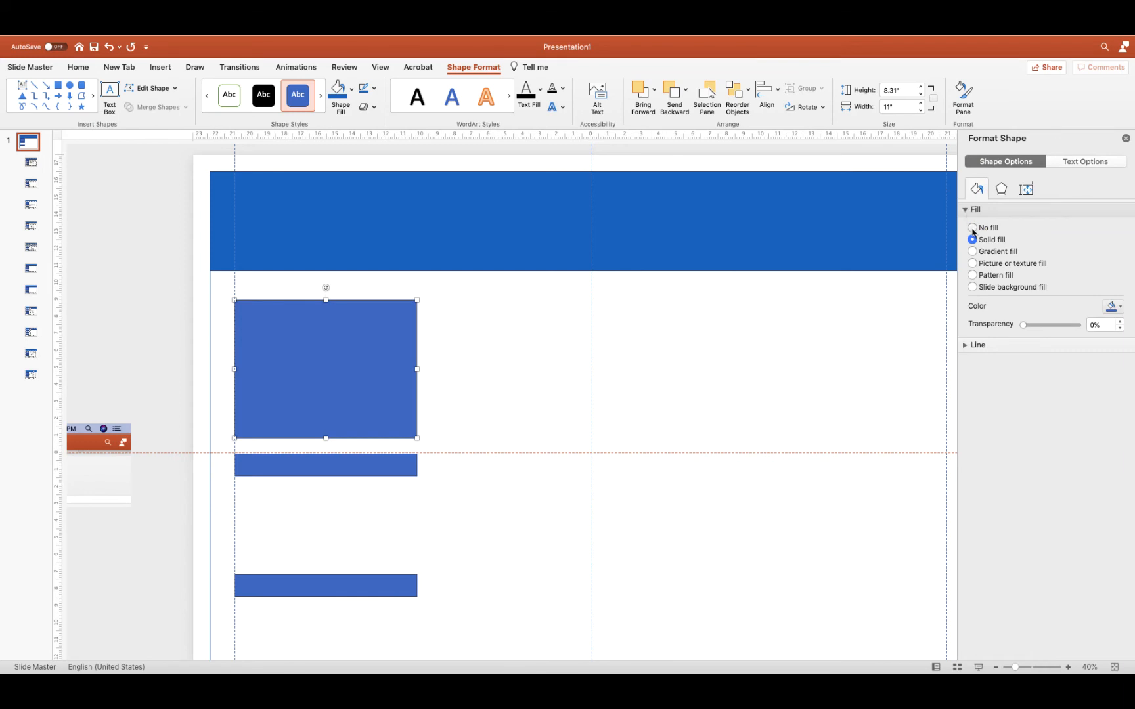
left_click(973, 229)
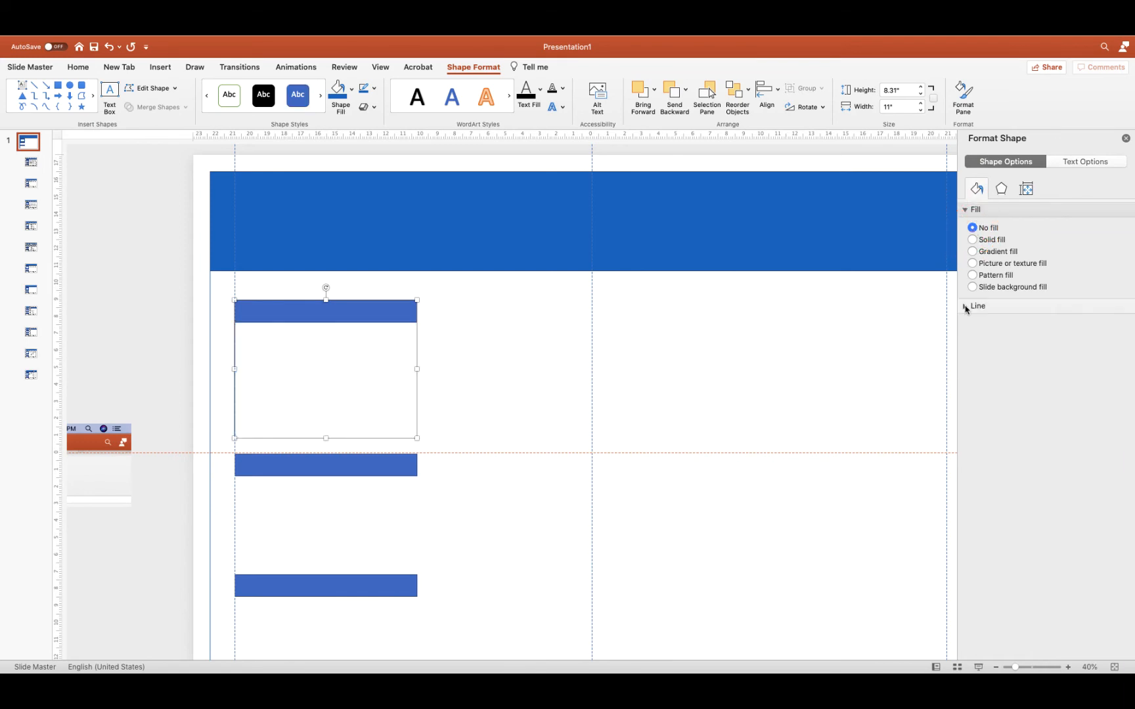
left_click(965, 307)
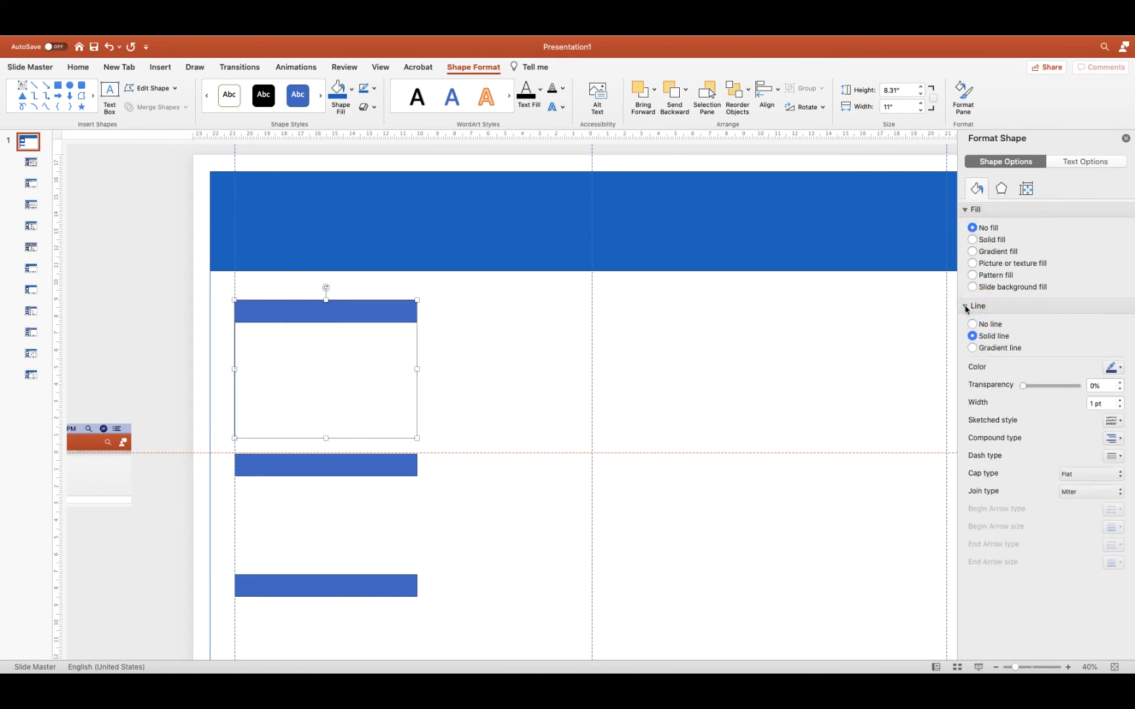
left_click(1121, 368)
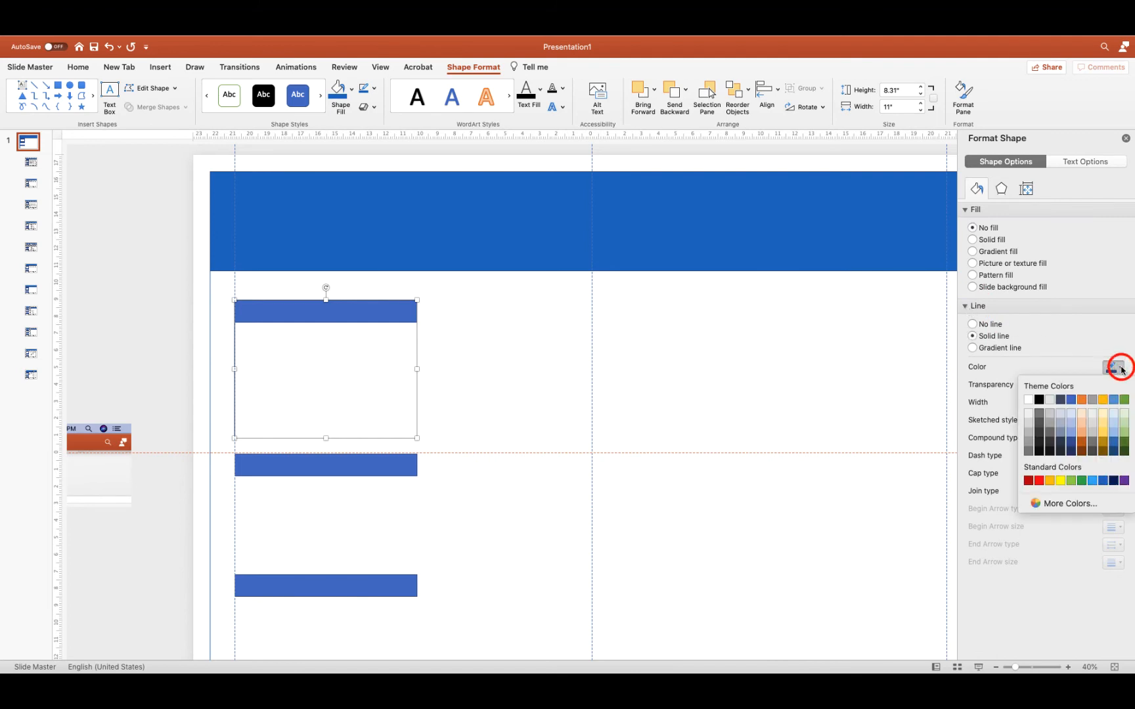
left_click(1104, 480)
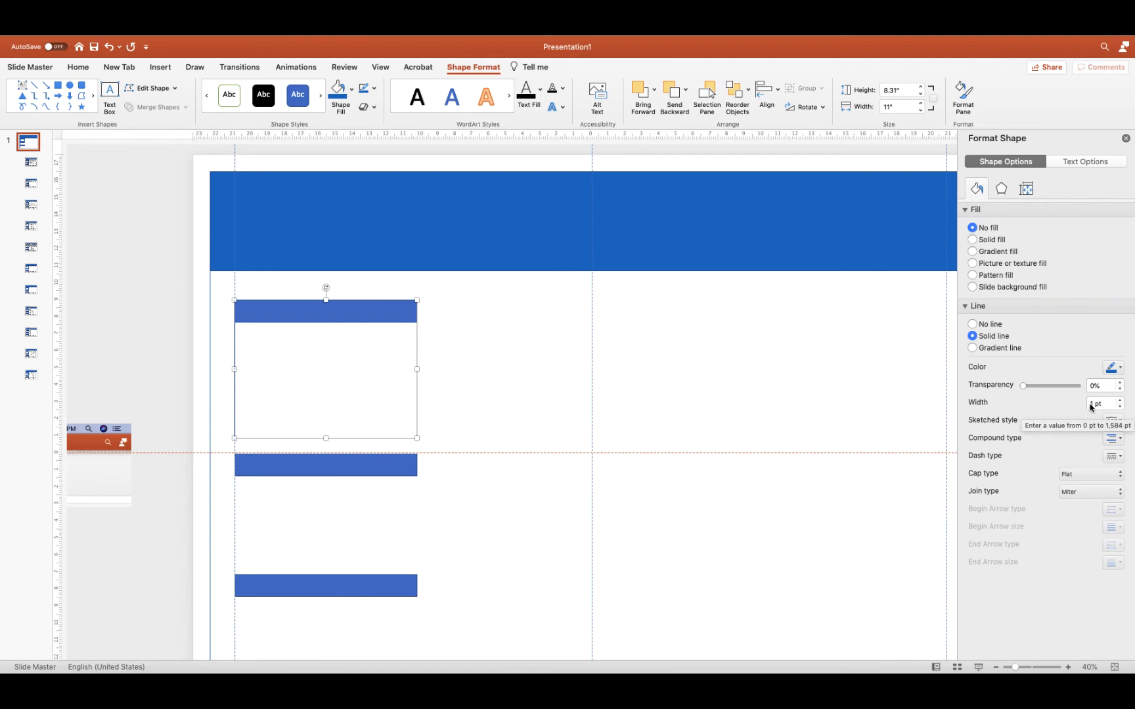
left_click(454, 381)
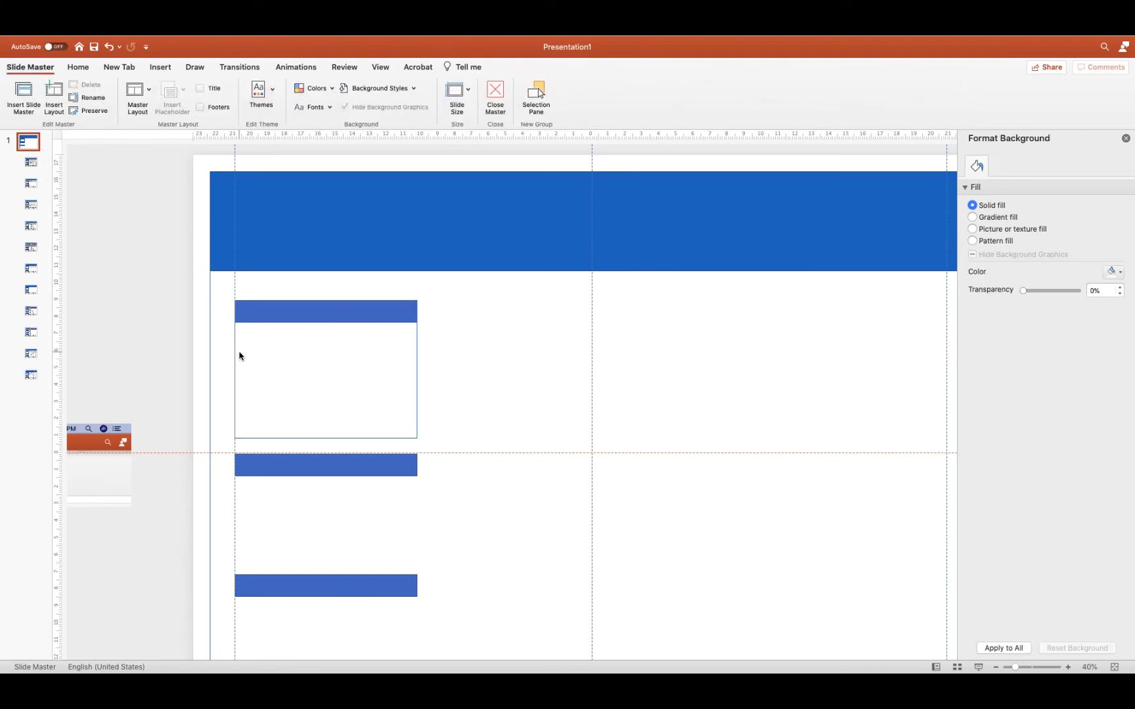
Step: Copy the outlined first content box straight down so its upper edge meets the second heading bar
left_click(304, 438)
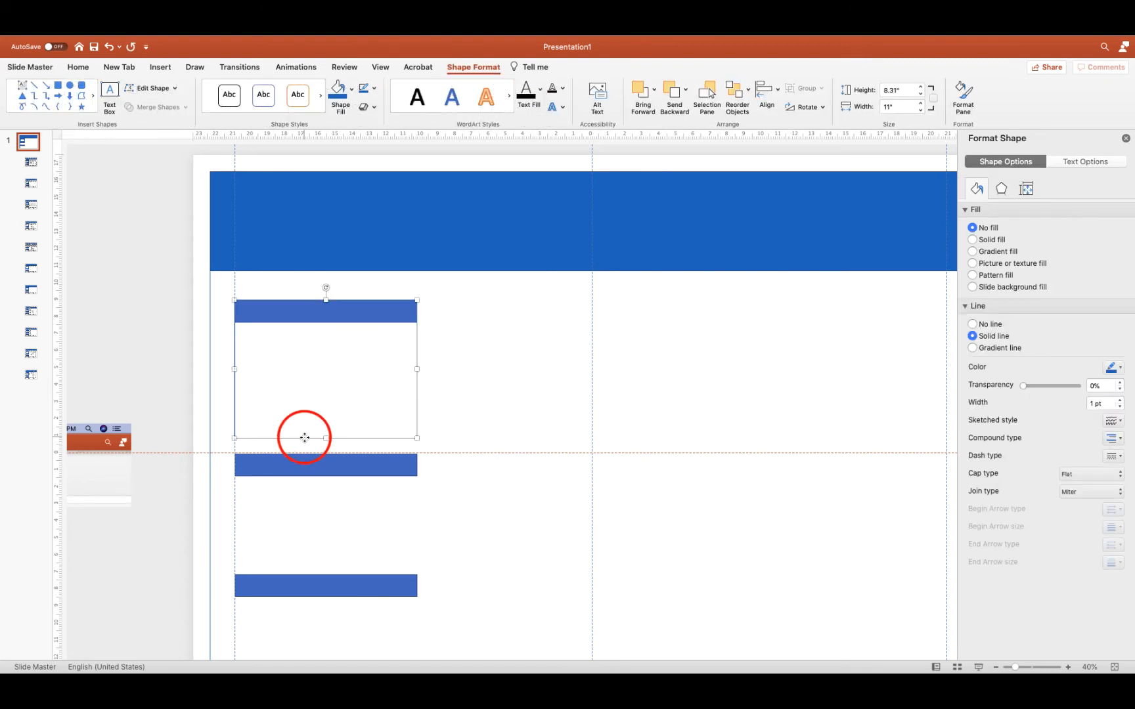
left_click_drag(305, 438, 295, 589)
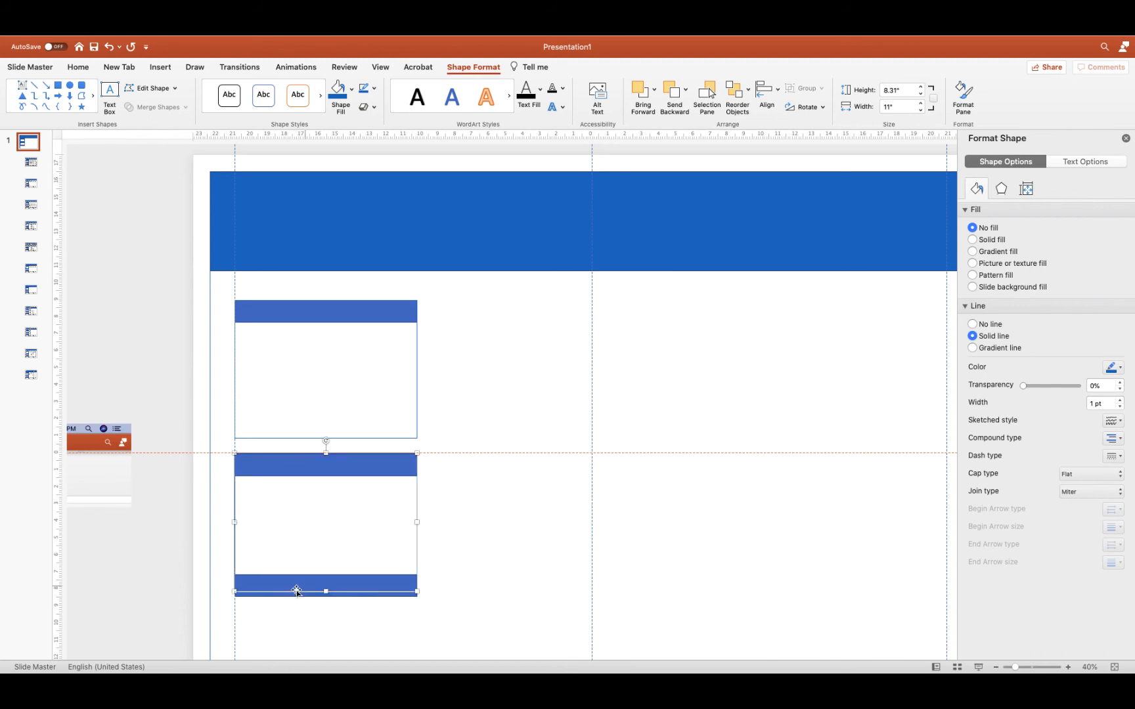
Step: Bring the reference picture over the slide to check the second content box's height, and move it back off the slide
left_click(96, 434)
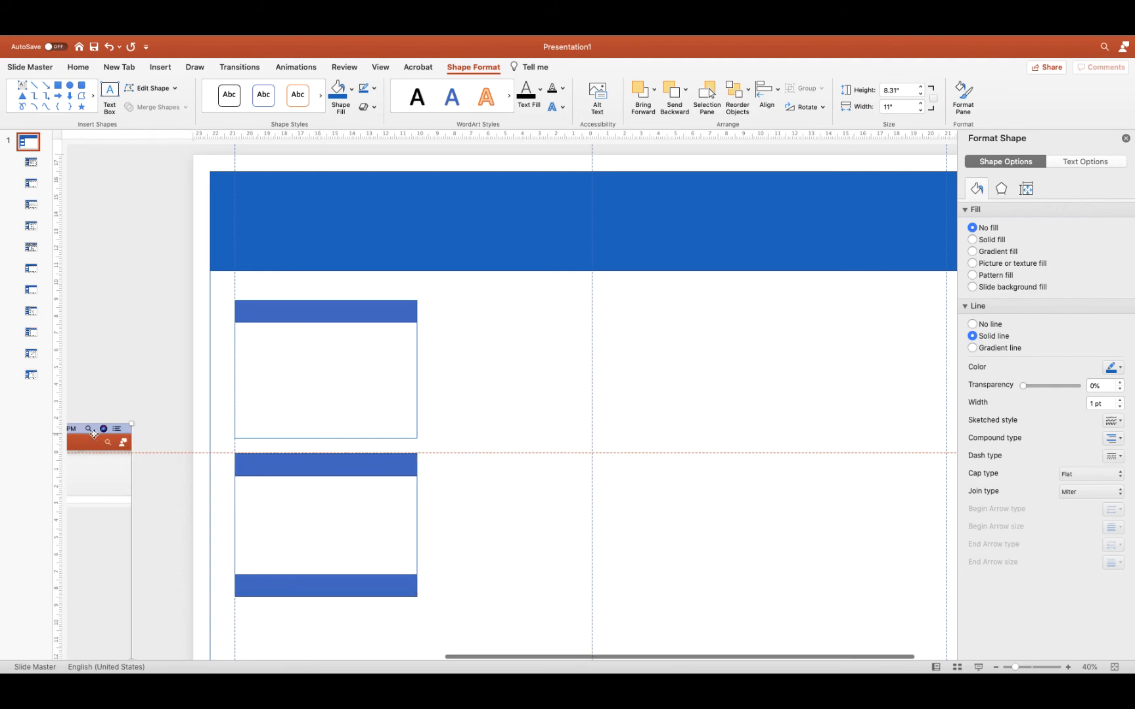
left_click_drag(81, 440, 650, 156)
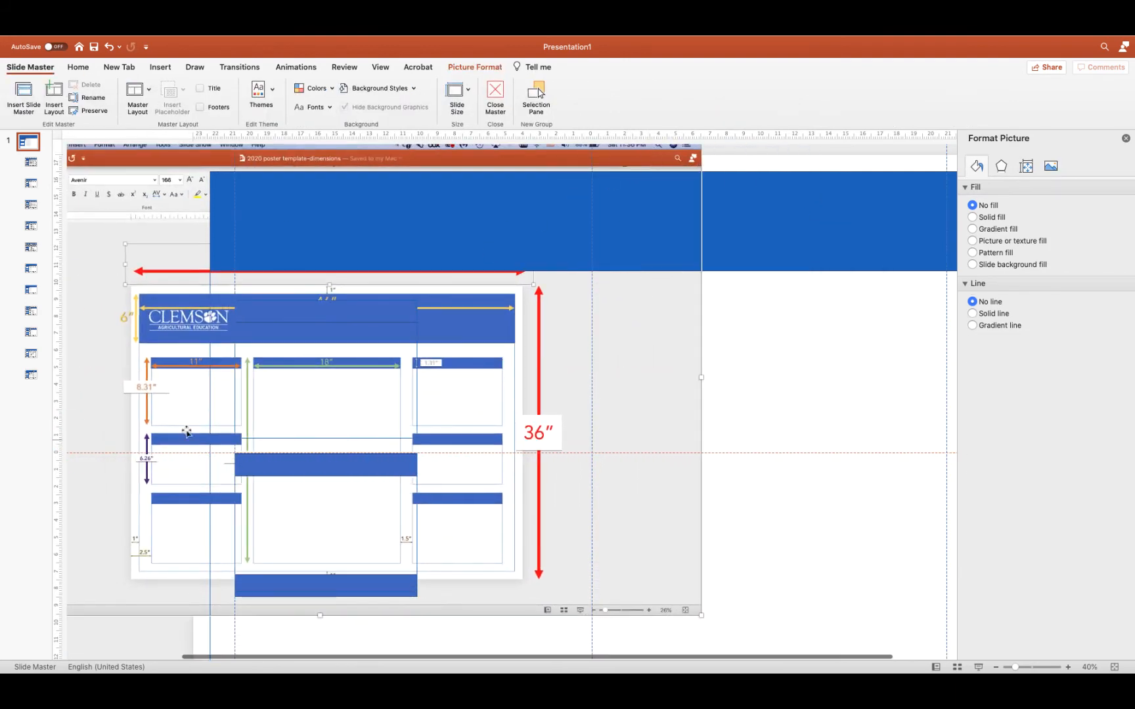
left_click(141, 461)
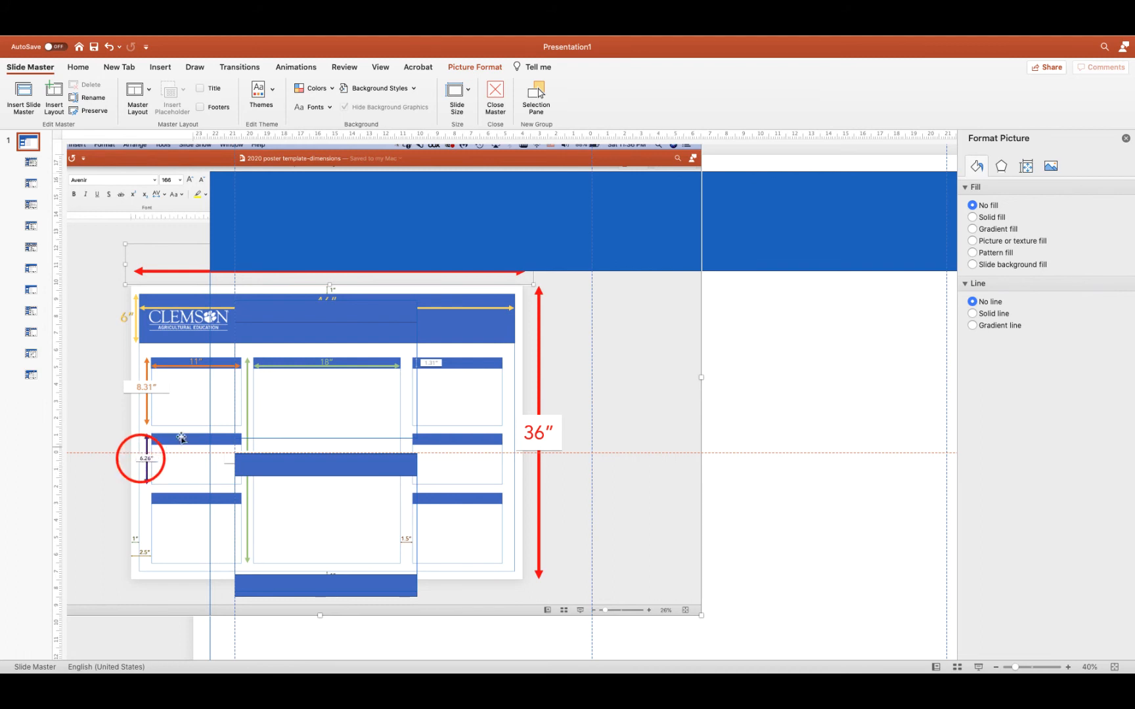
left_click_drag(645, 183, 201, 392)
key("super+z")
left_click_drag(664, 313, 79, 629)
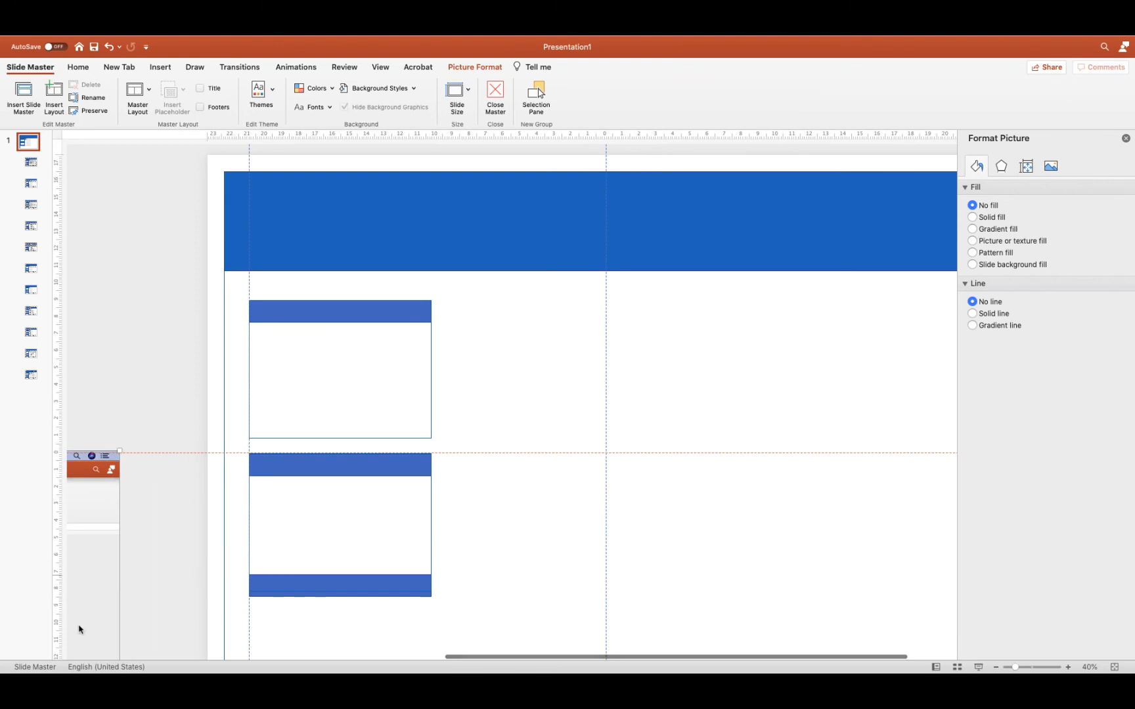
Step: Shorten the second content box from its lower edge and set its height to exactly 6.26 inches
left_click(249, 522)
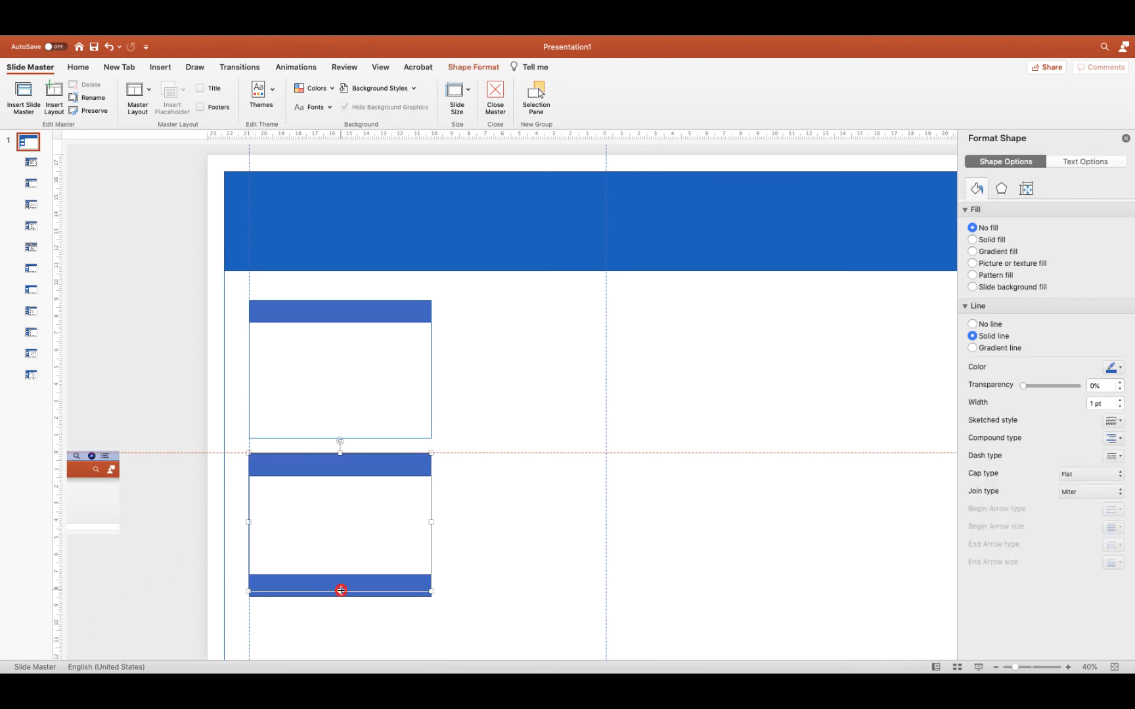
left_click_drag(341, 590, 346, 557)
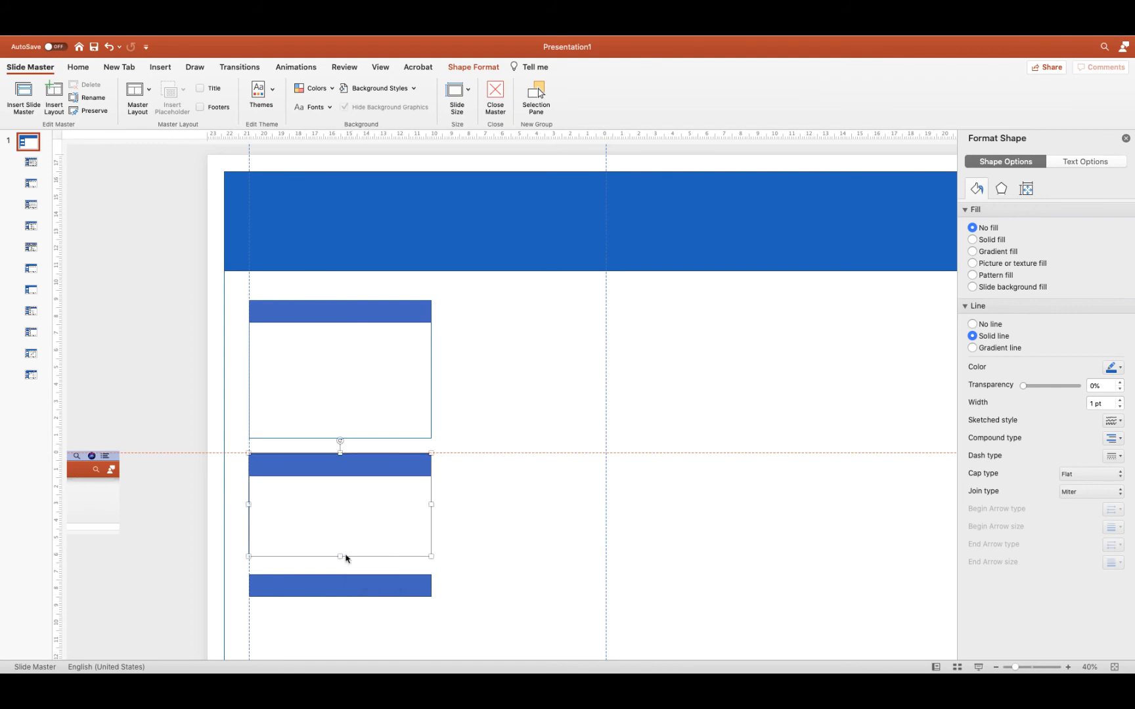
left_click(1027, 190)
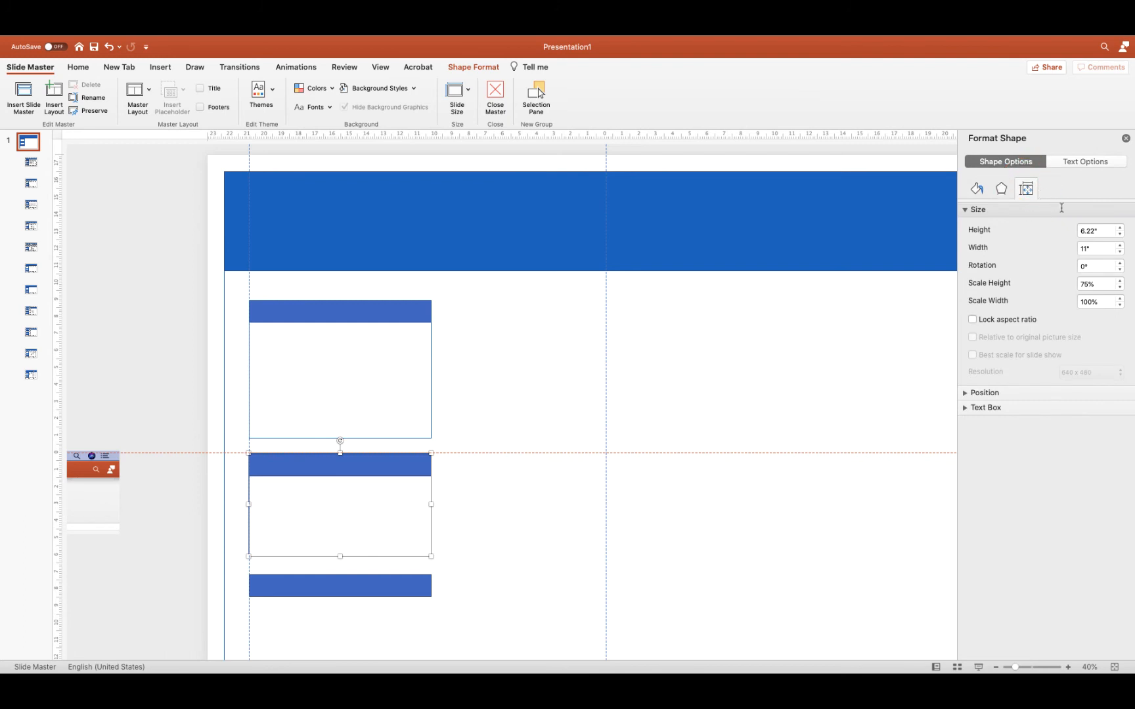
left_click(1094, 229)
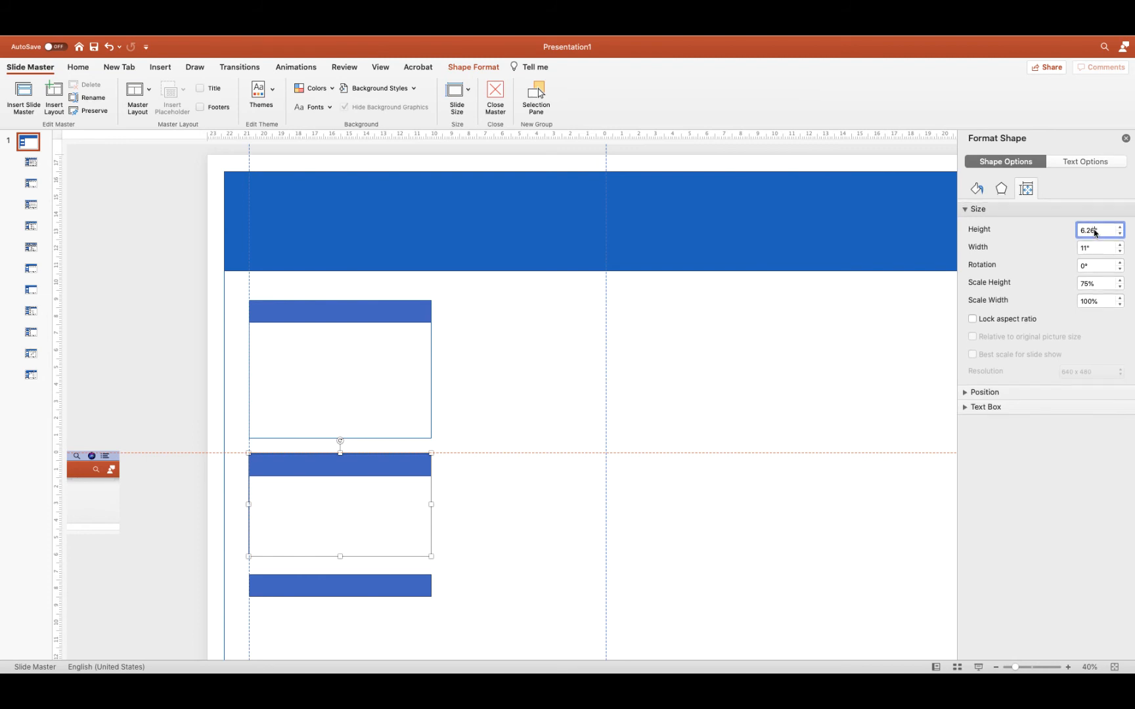
left_click(497, 473)
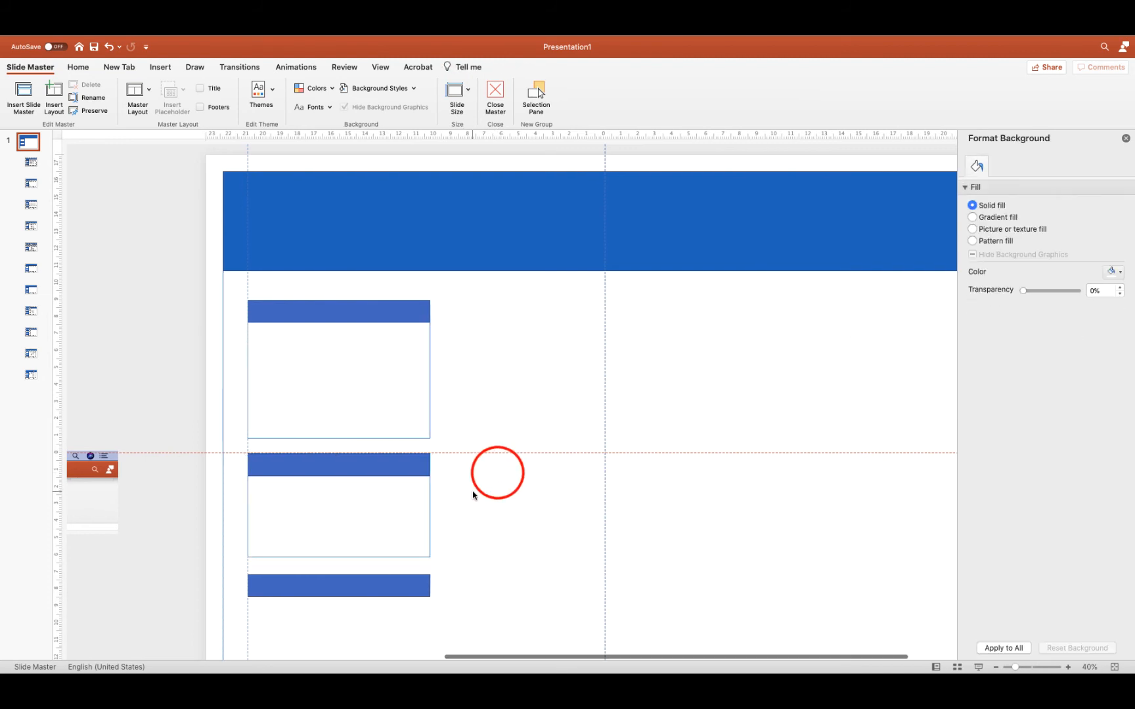
Step: Bring the reference picture over the slide's lower part to check the third content box, and return it beside the slide
scroll(473, 495, "down", 3)
scroll(473, 495, "down", 3)
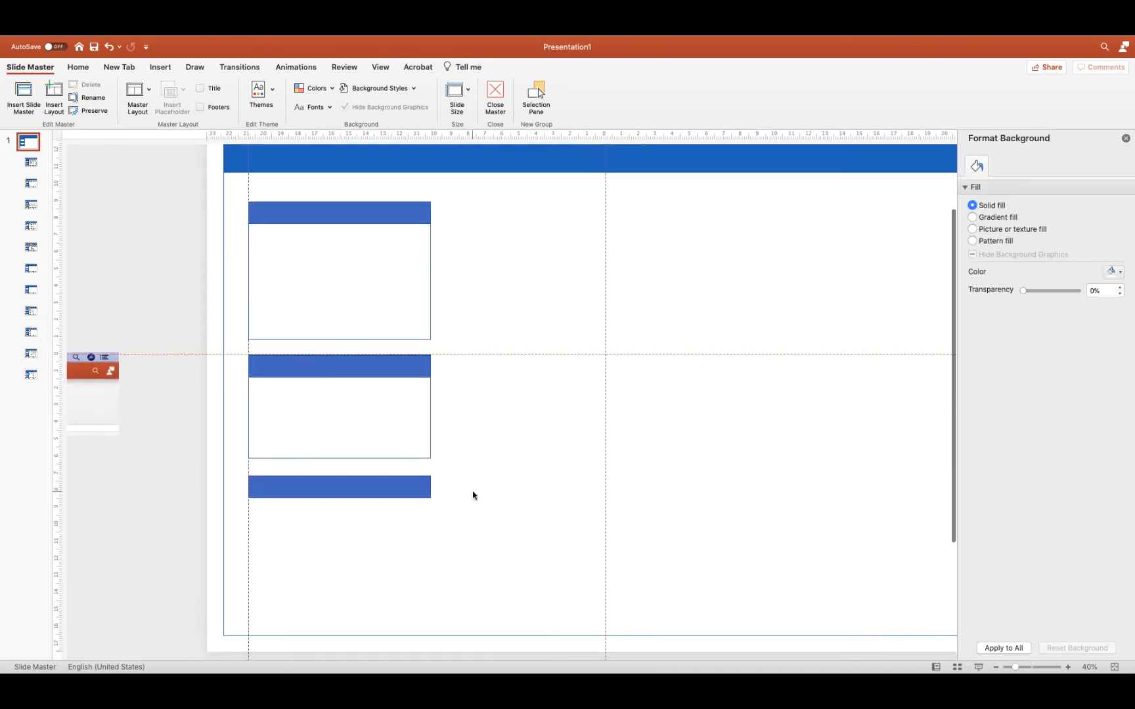
left_click(94, 375)
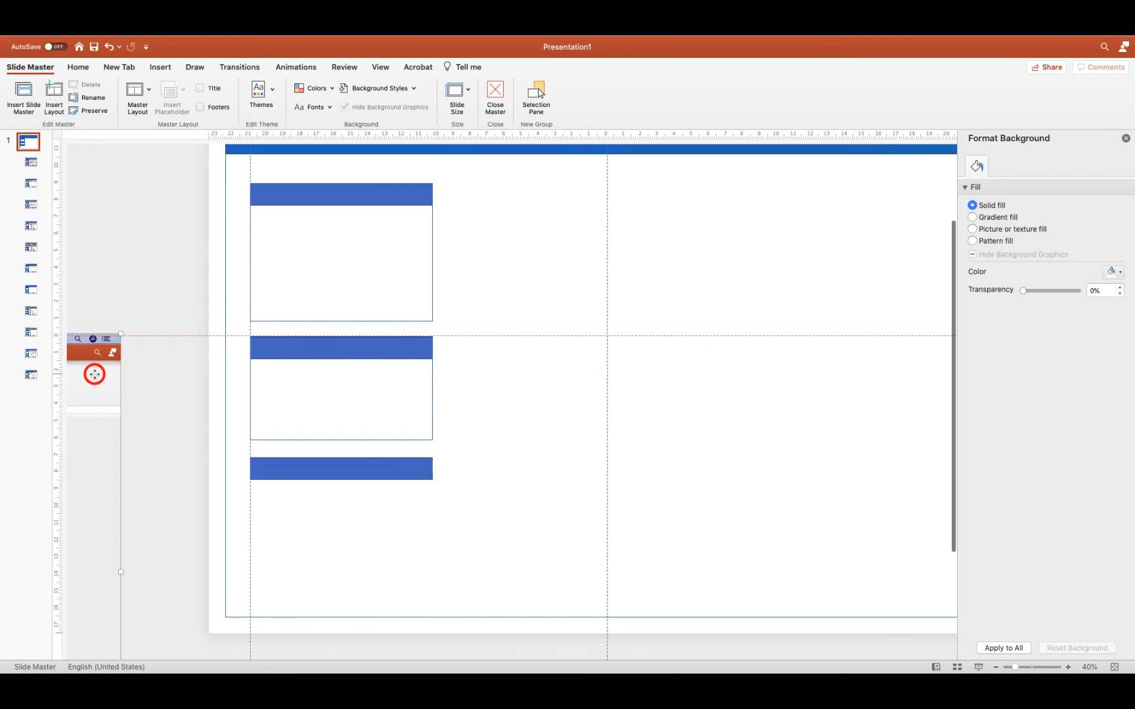
left_click_drag(80, 376, 636, 242)
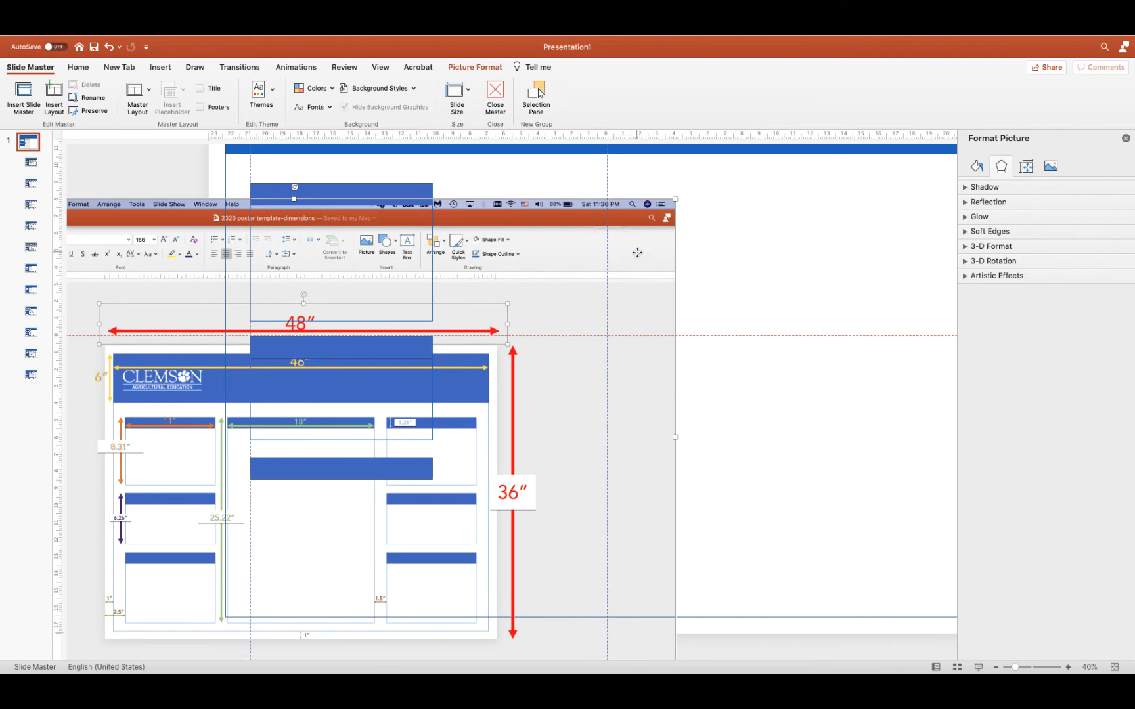
left_click_drag(636, 252, 113, 422)
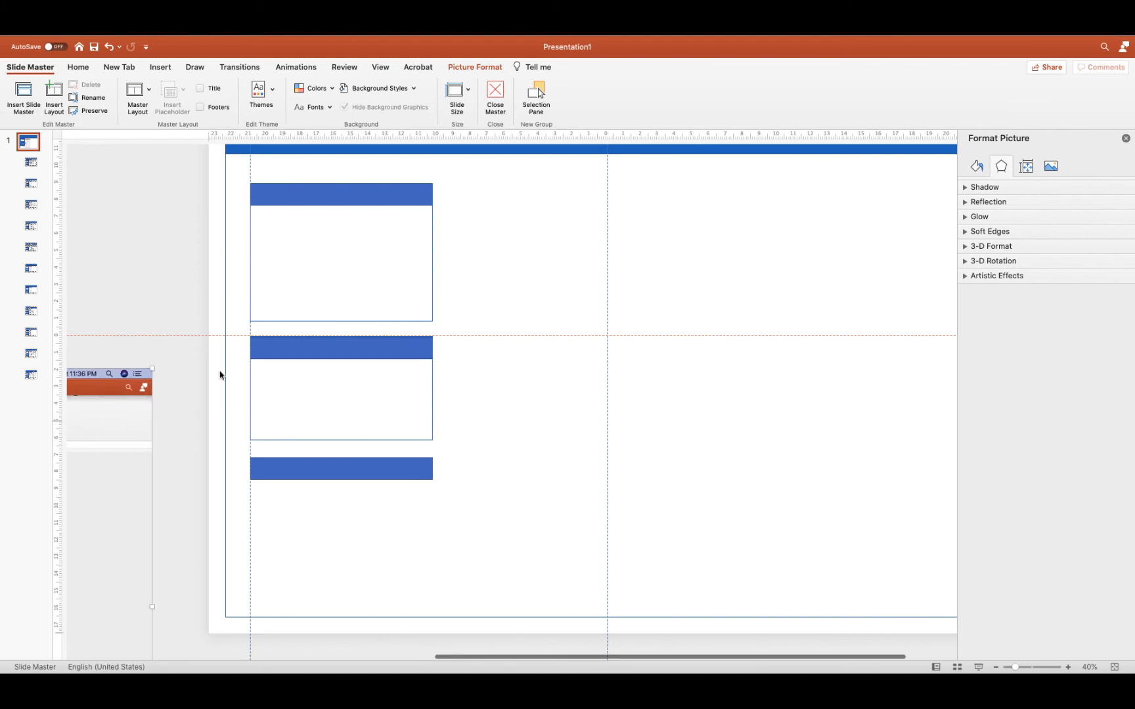
Step: Copy the first content box straight down onto the third heading bar and display the copy's size settings
left_click(325, 322)
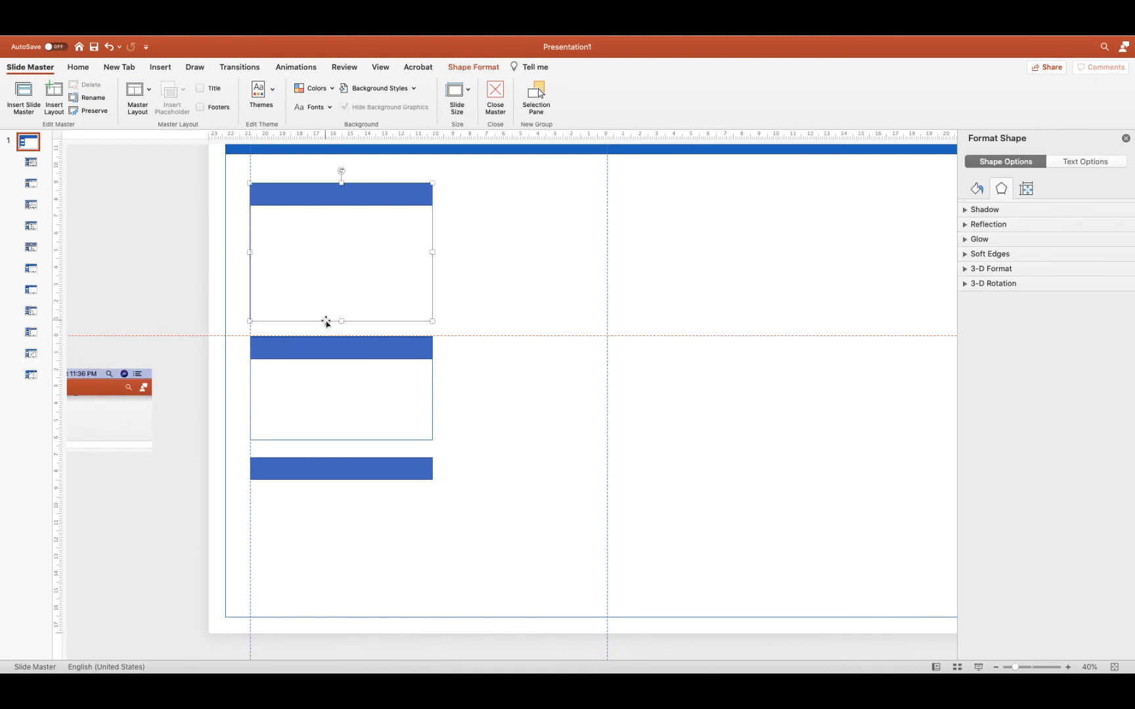
left_click_drag(325, 322, 323, 597)
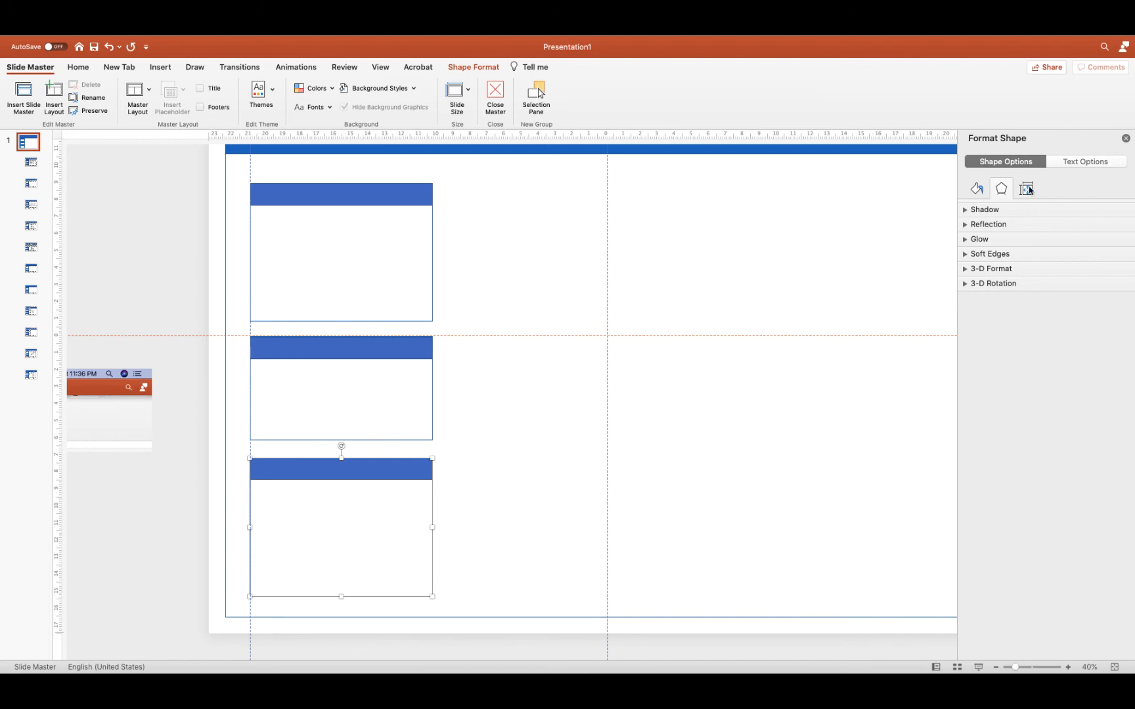
left_click(1028, 190)
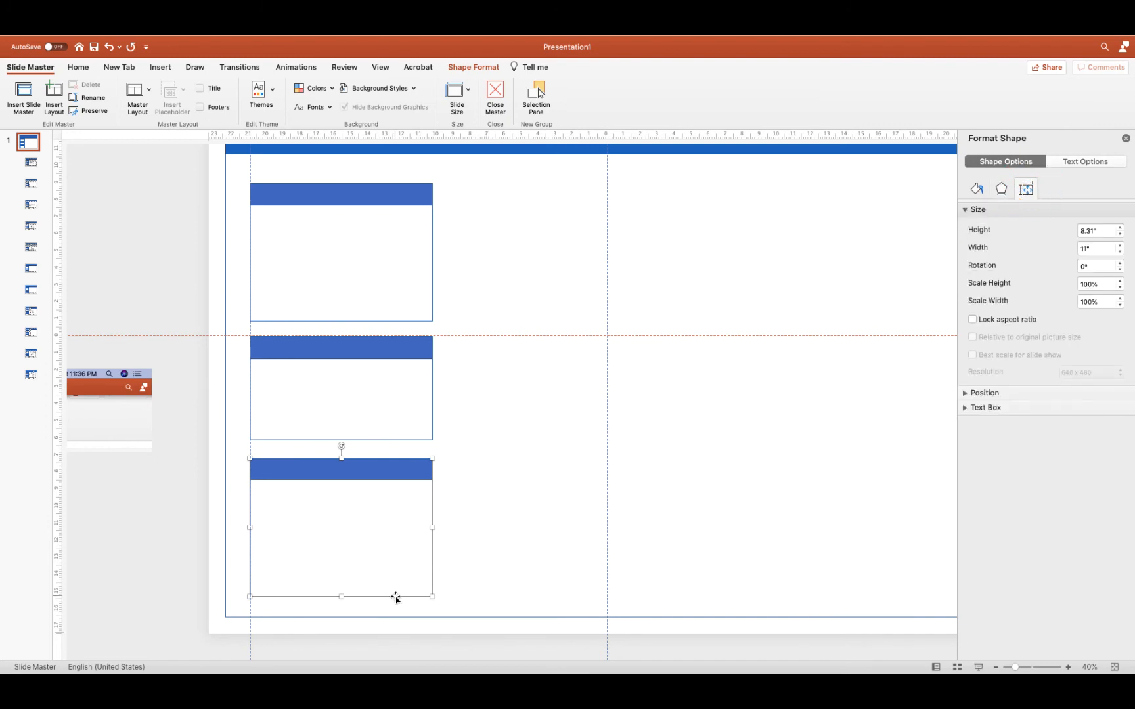
Step: Move the third content box below its heading bar, and set its vertical position to 25.37 inches from the top left corner
left_click_drag(396, 598, 394, 632)
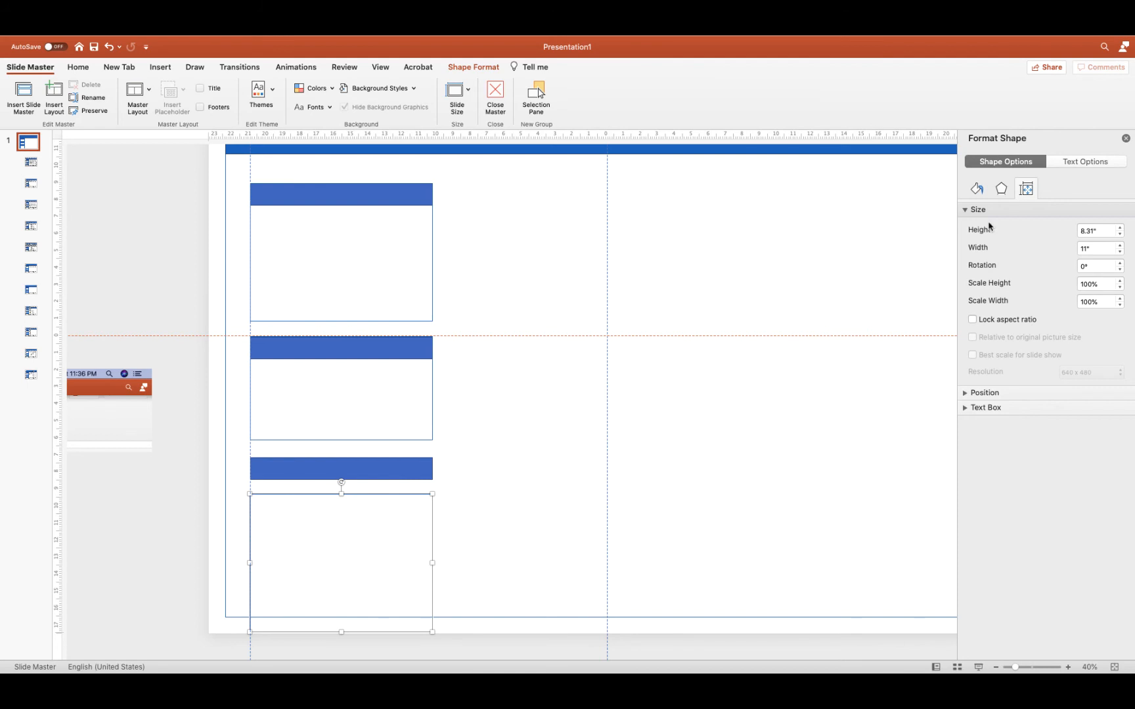
left_click(965, 394)
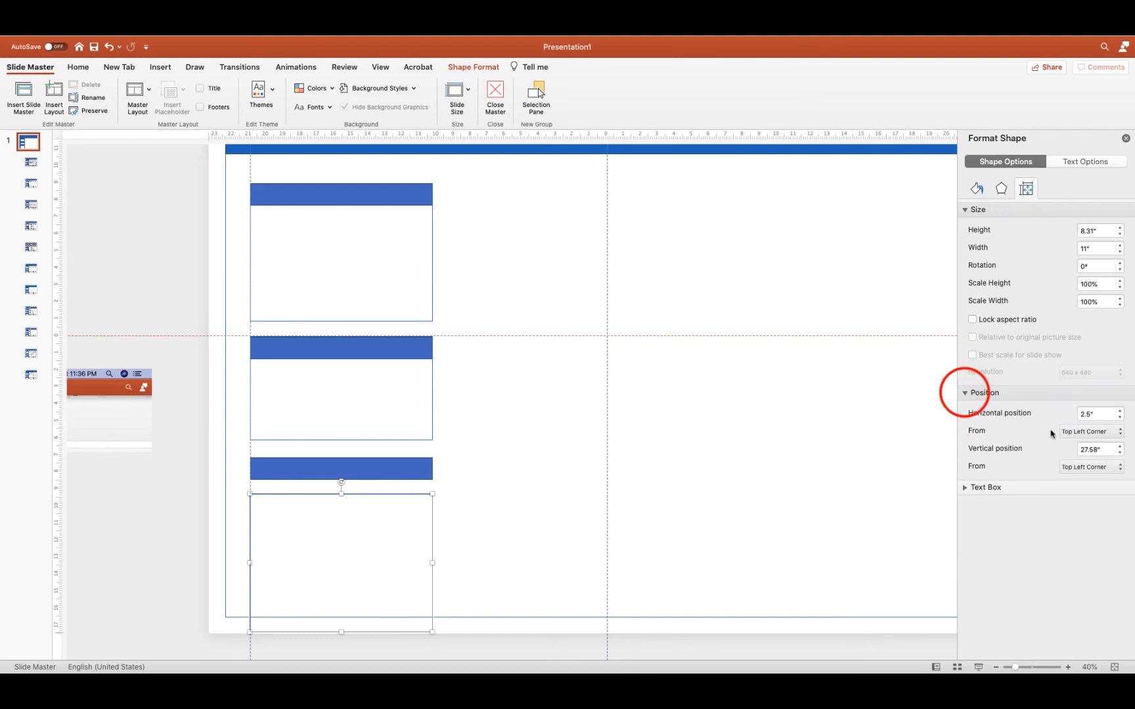
double_click(1096, 451)
type("2")
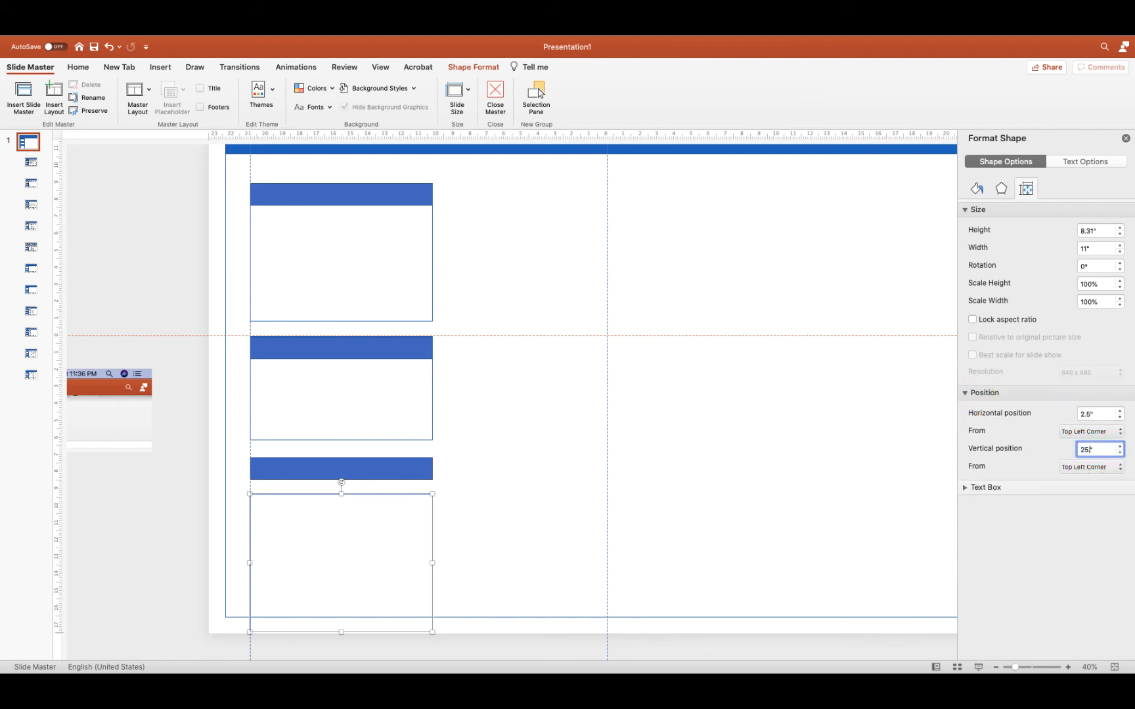
type("5.37")
key("Return")
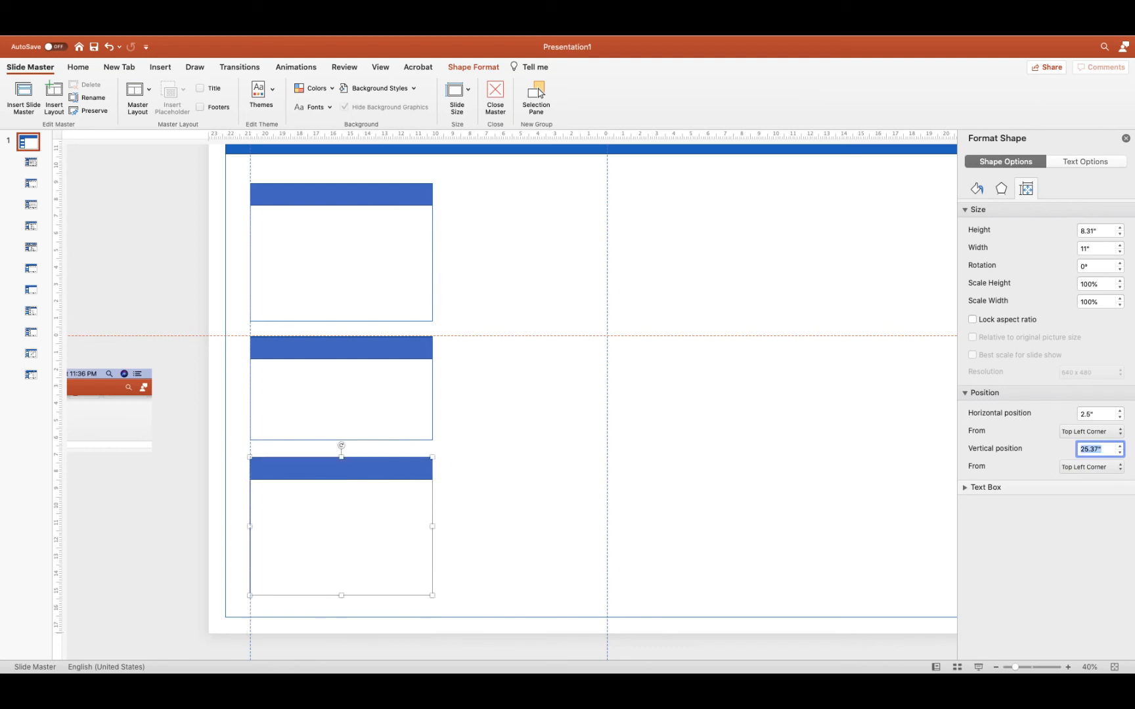
left_click(500, 498)
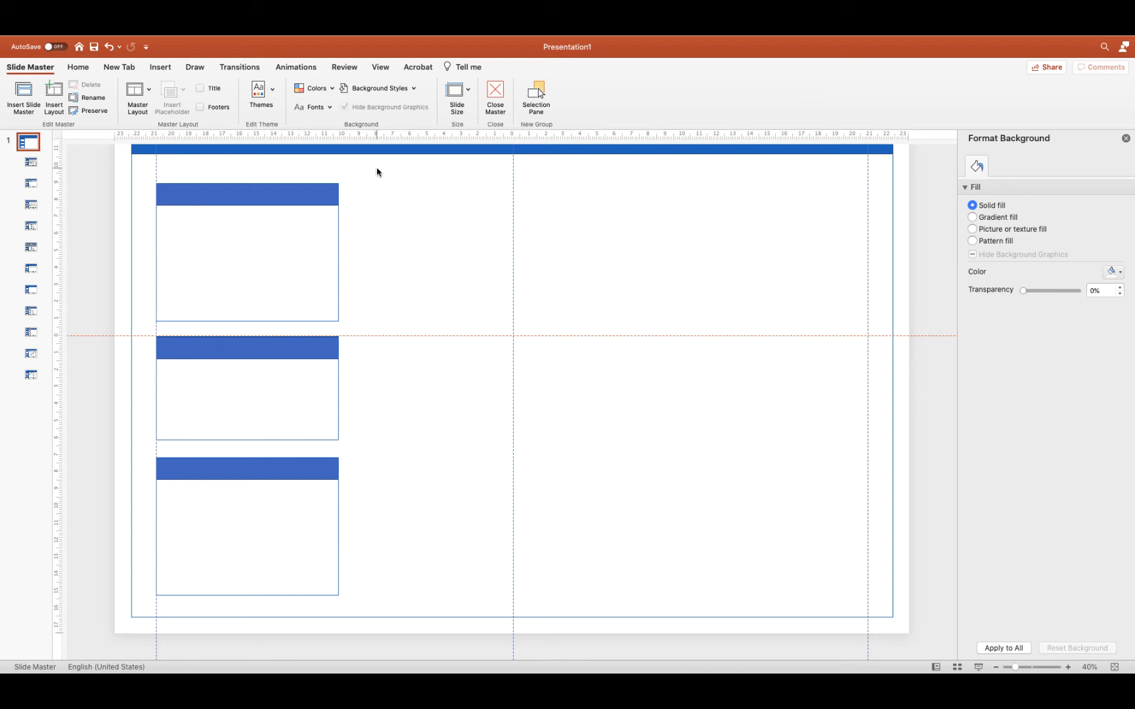
Step: Select the three heading bars and three content boxes of the first column and group them
left_click_drag(378, 168, 143, 611)
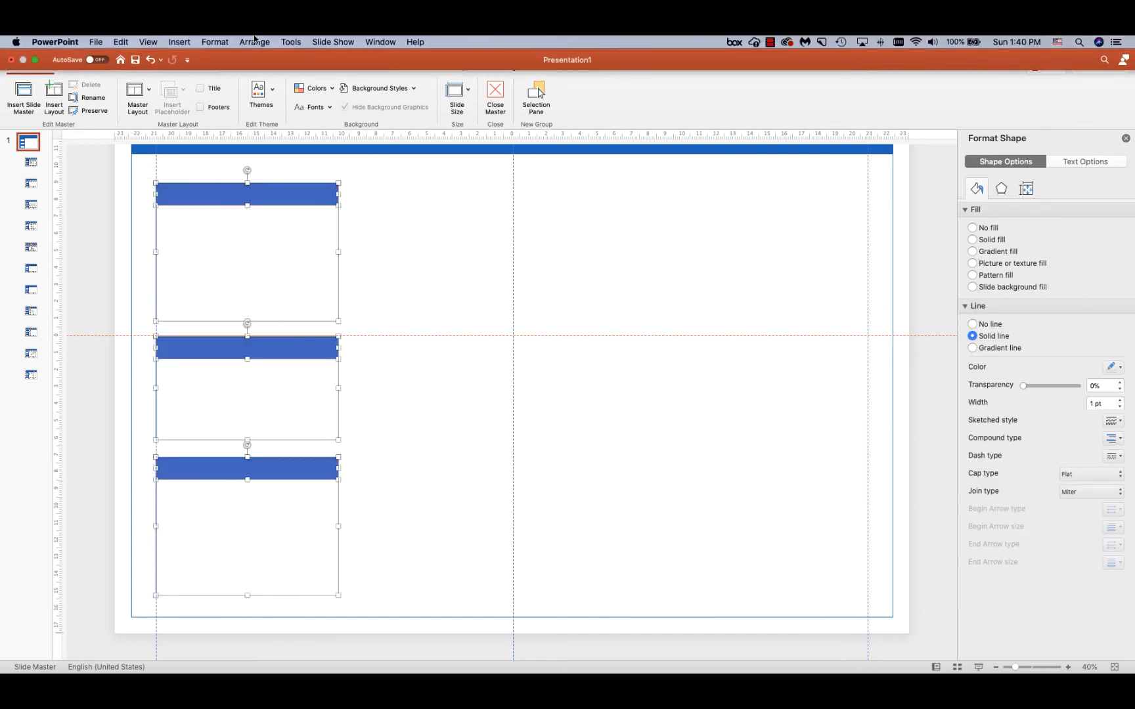
left_click(254, 40)
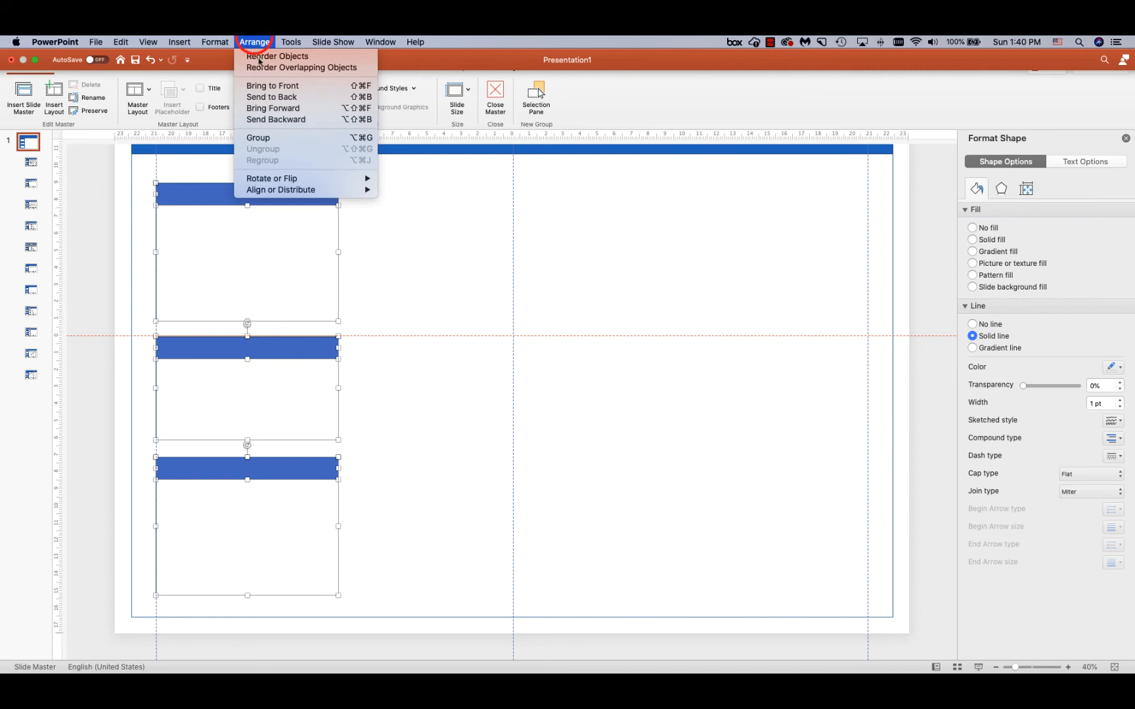
left_click(275, 138)
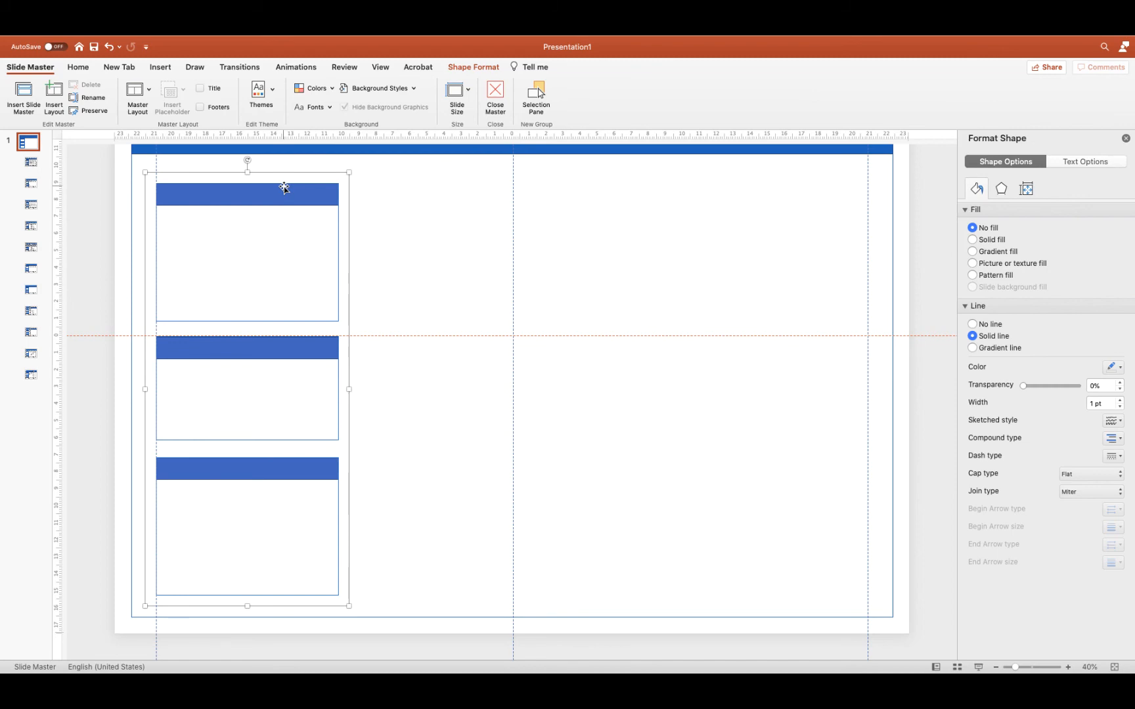
Step: Copy the grouped first column straight across to the right-hand guide, at 34.5 inches horizontally and 8.78 inches vertically, and deselect it
left_click_drag(284, 189, 702, 209)
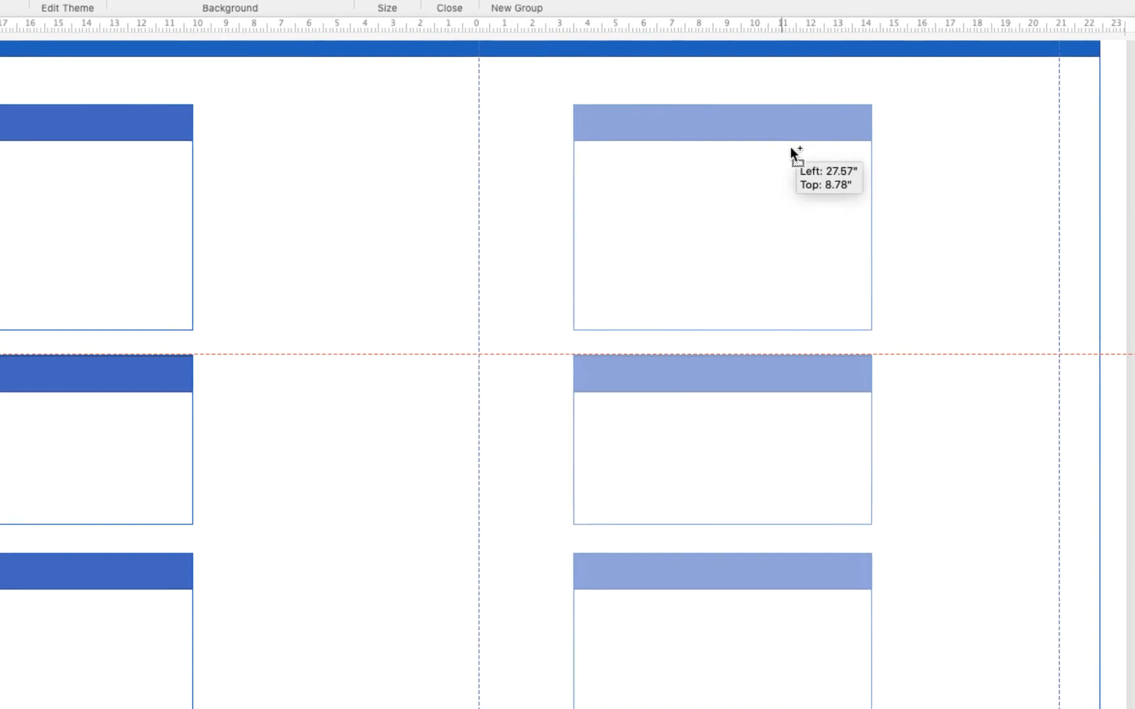
left_click_drag(791, 148, 969, 152)
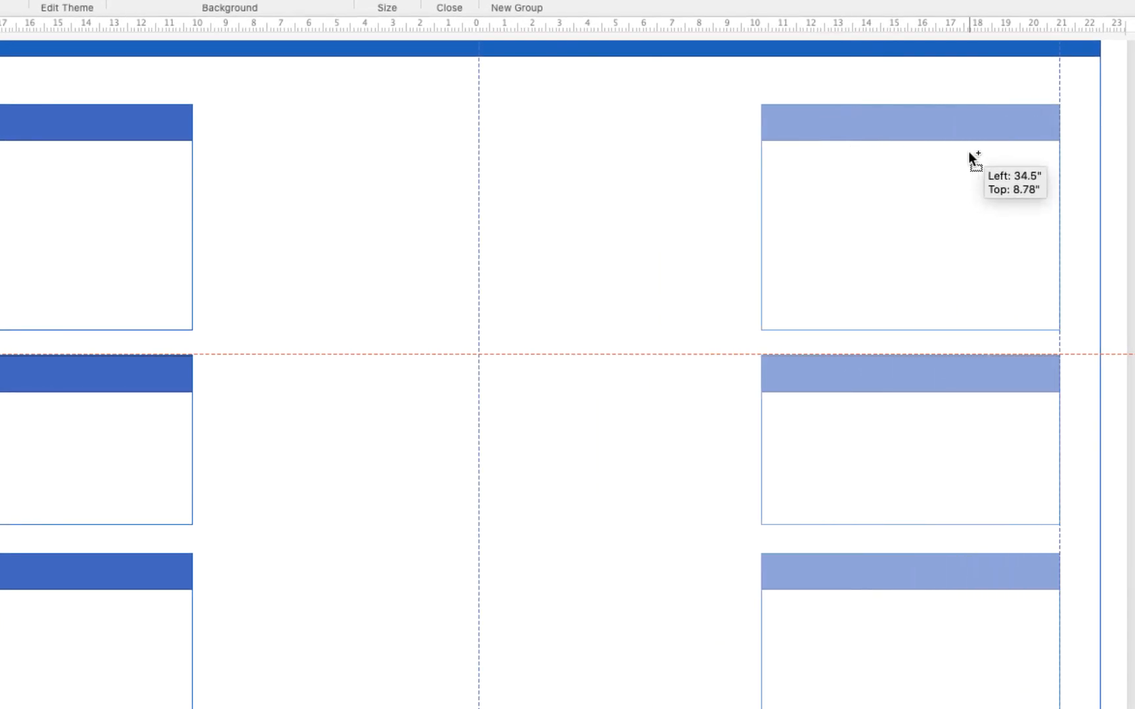
left_click_drag(968, 152, 968, 153)
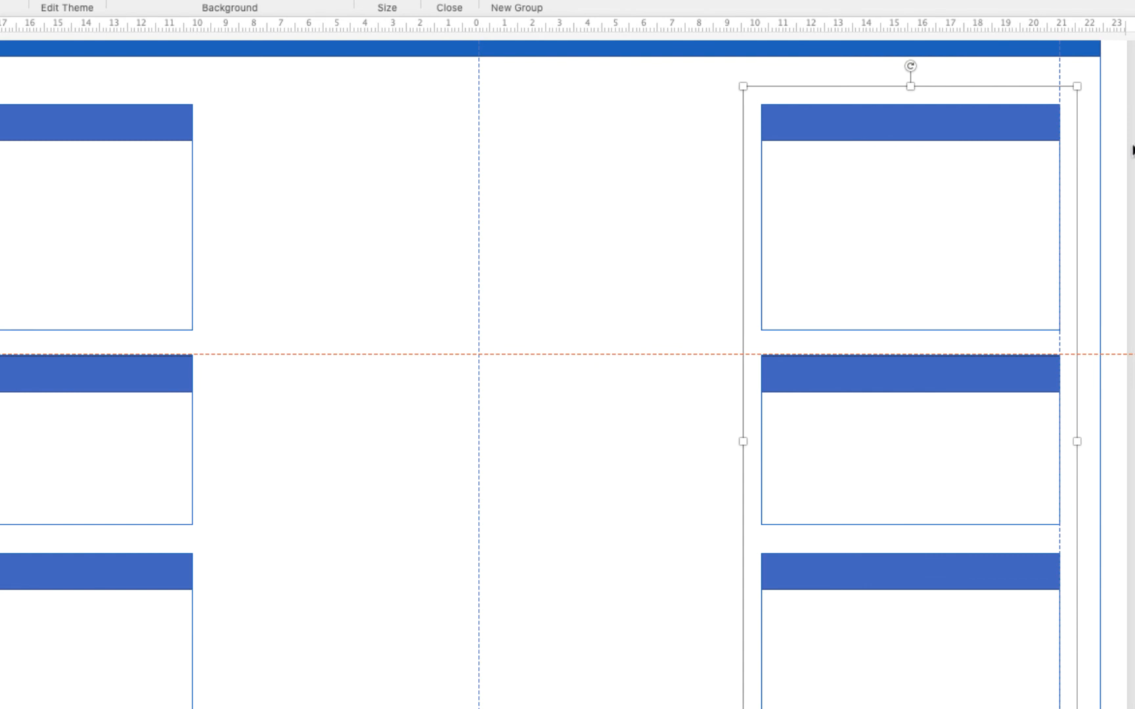
left_click(1130, 151)
left_click(932, 174)
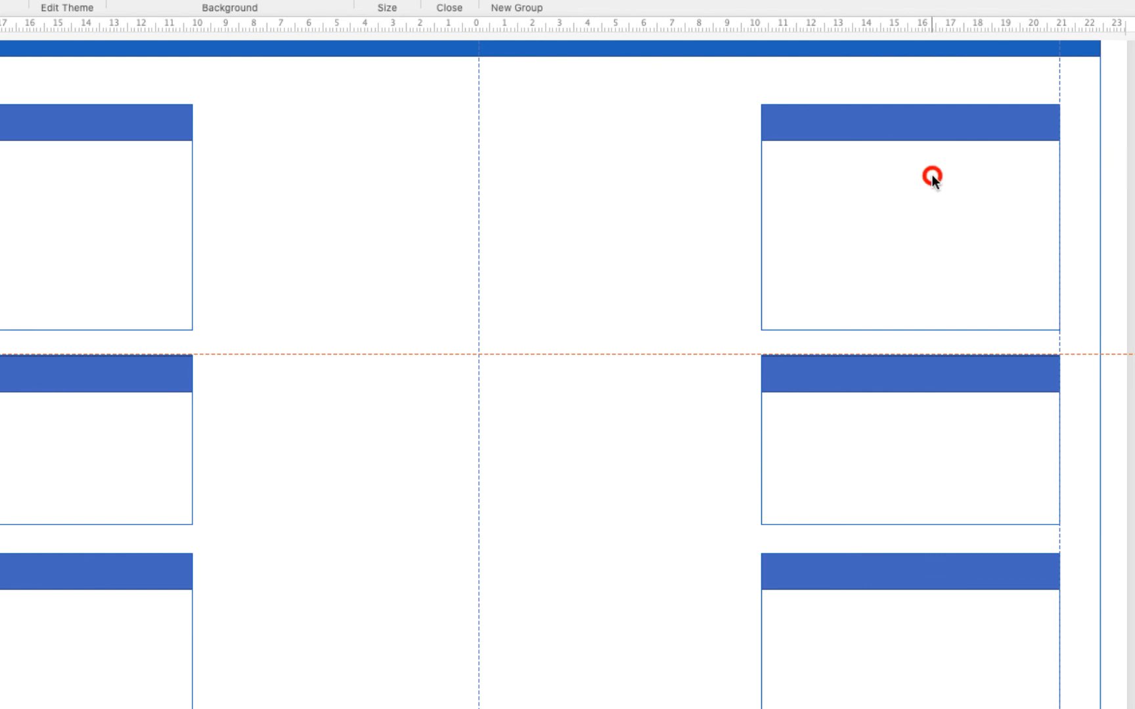
Step: Display the size and position settings of the copied right-hand column and ungroup it
left_click(892, 124)
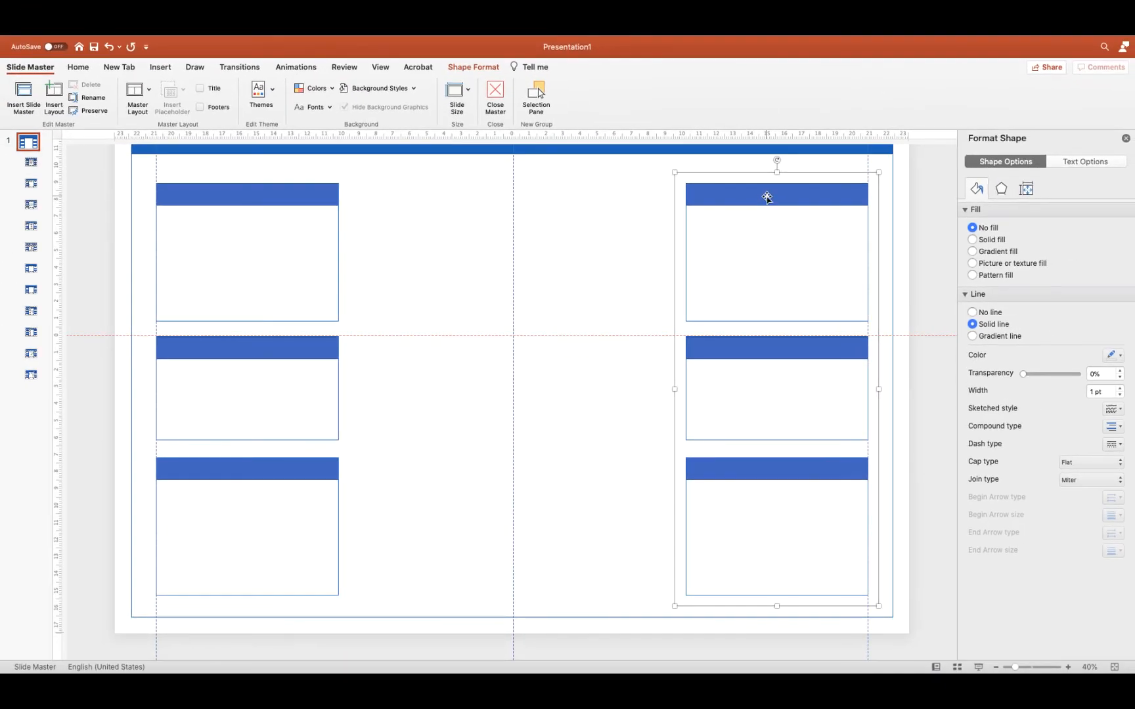
left_click(1026, 190)
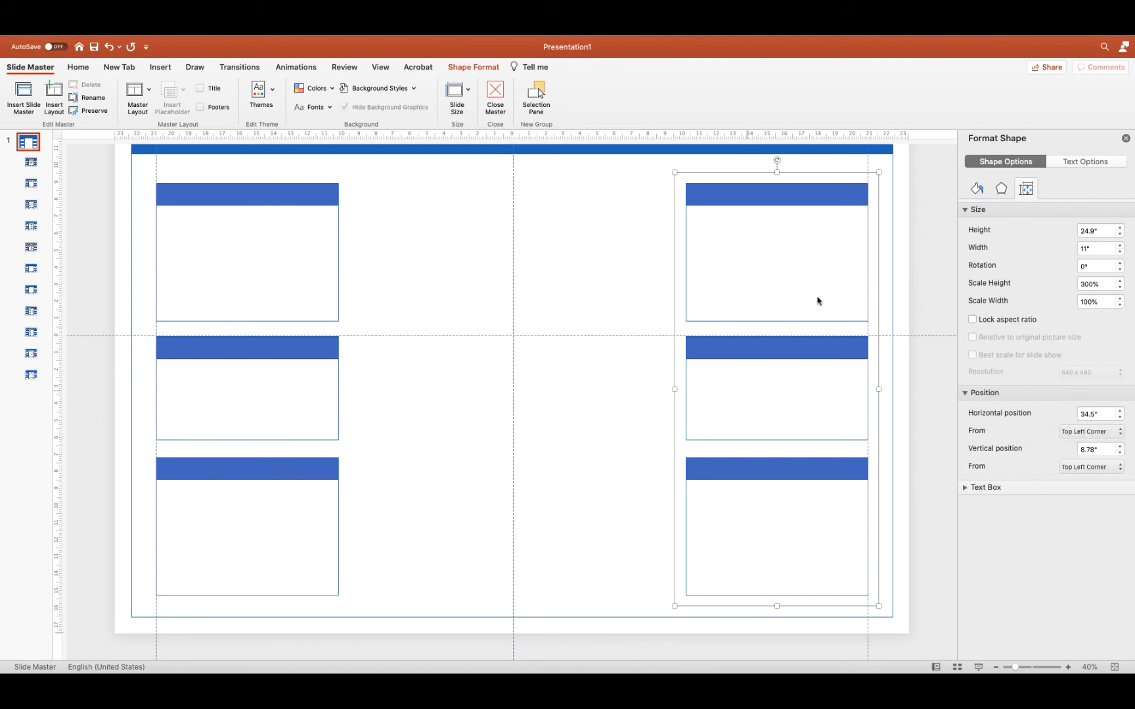
left_click(262, 39)
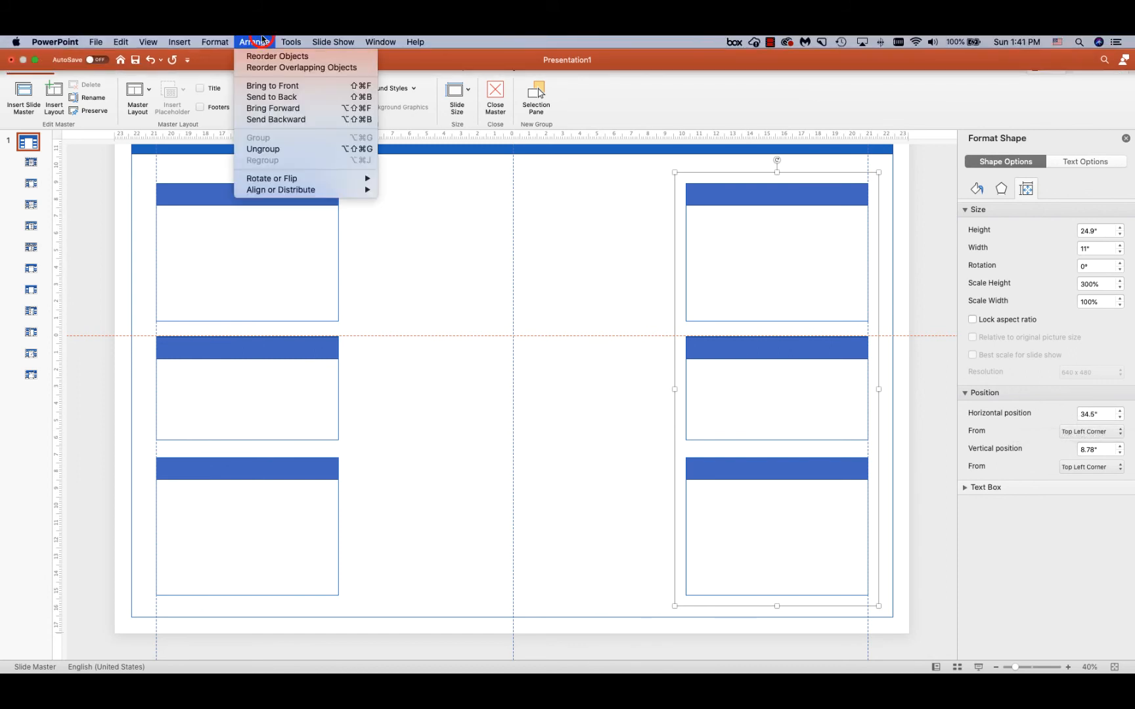
left_click(273, 150)
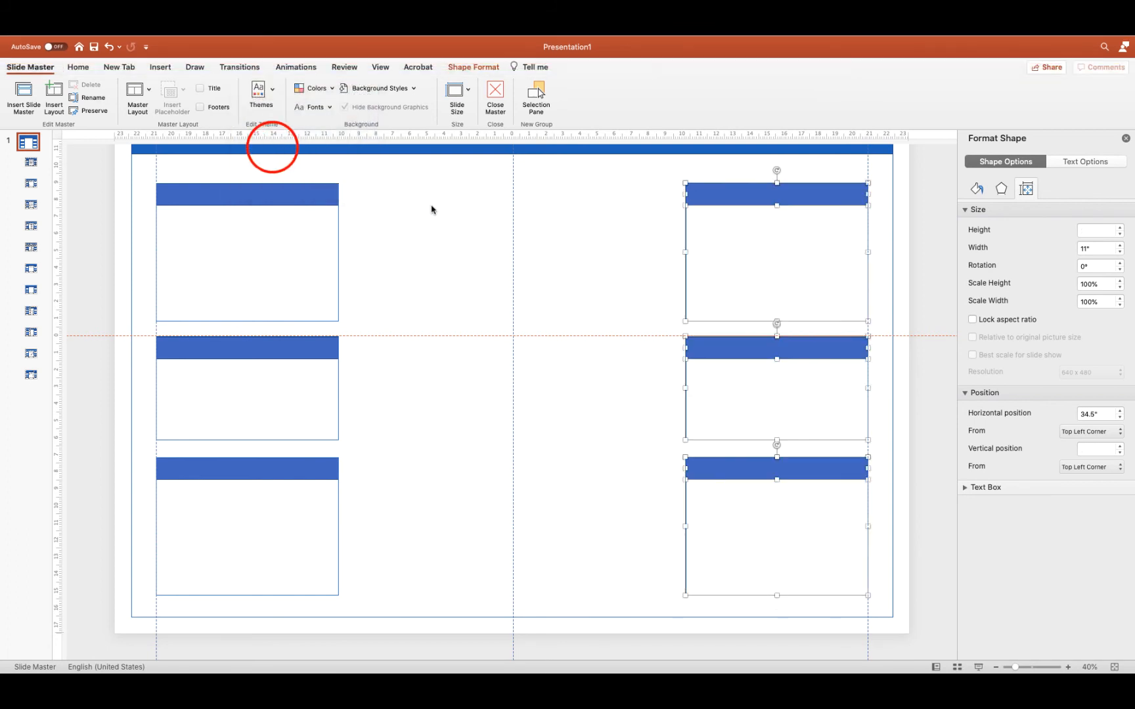
left_click(637, 282)
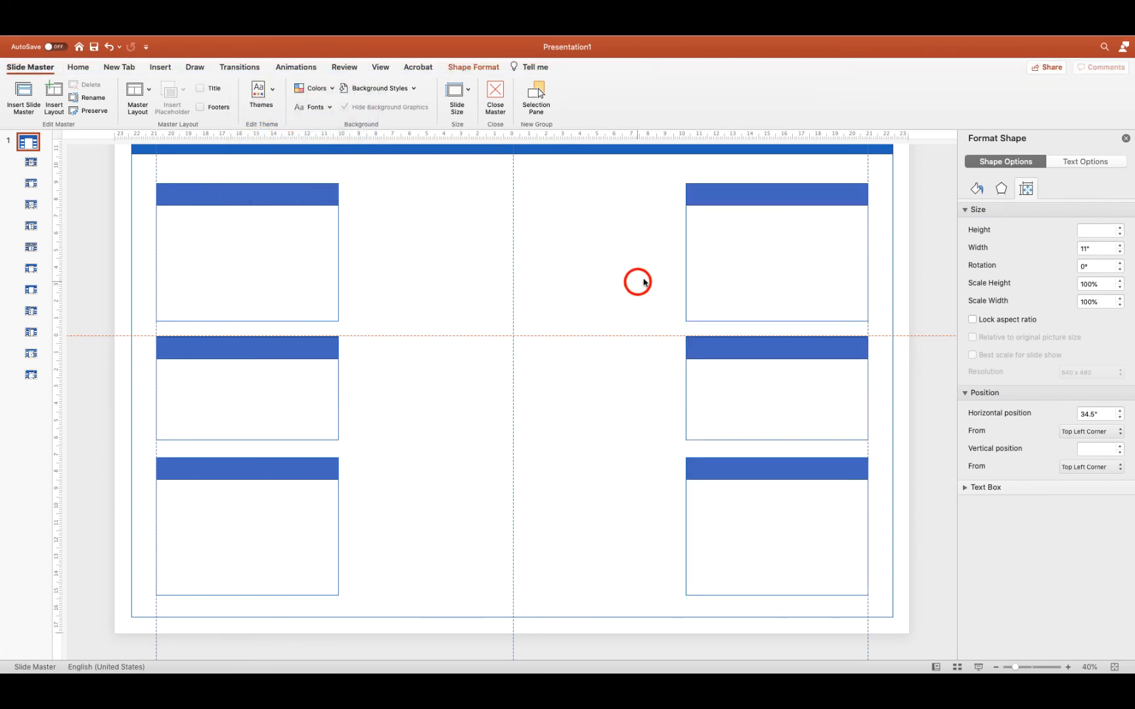
Step: Group the first heading bar and its content box in the right-hand column, and deselect the group
left_click(685, 257)
left_click(730, 197, "shift")
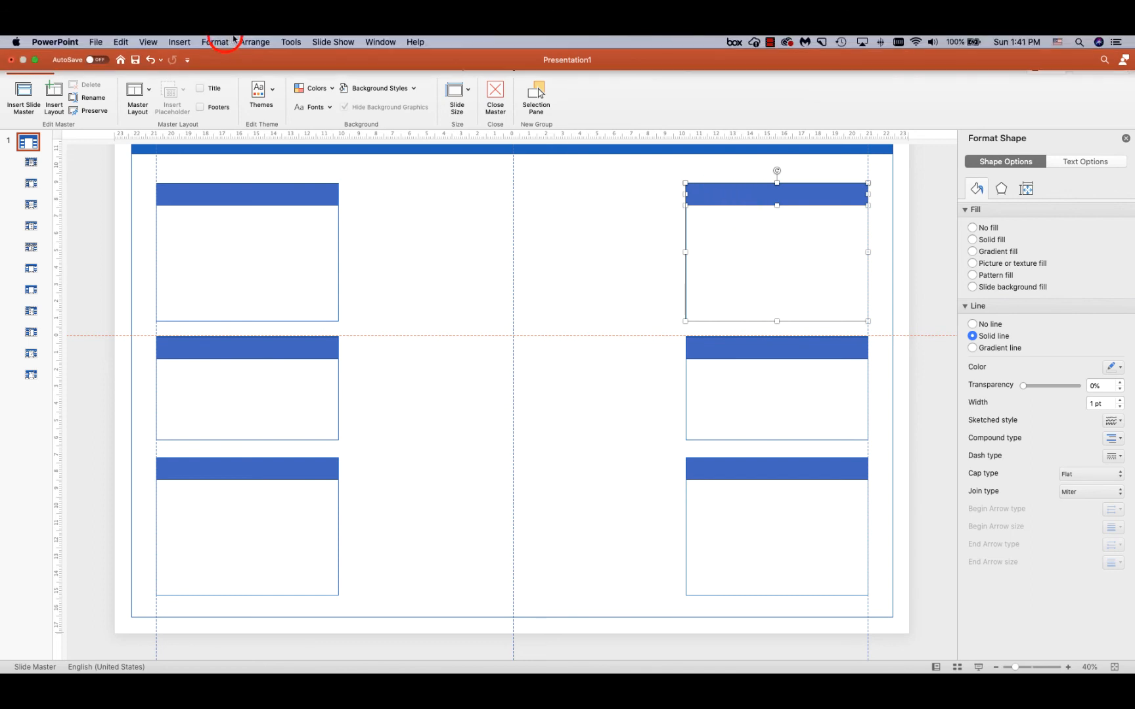
left_click(254, 42)
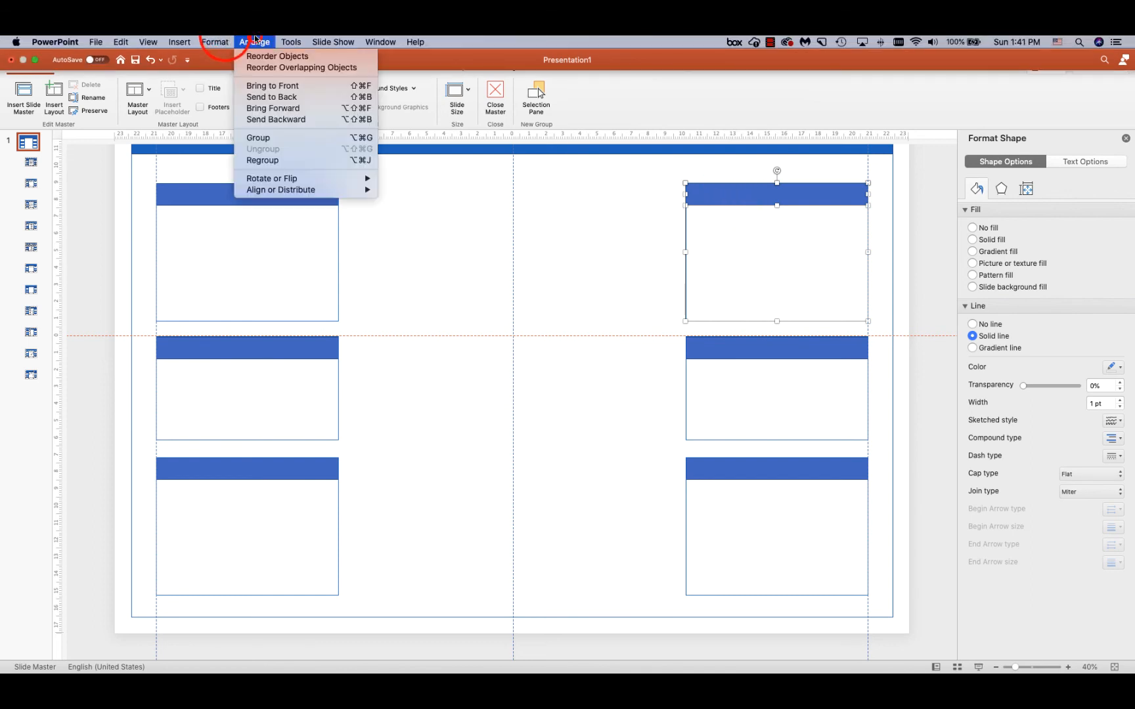
left_click(276, 137)
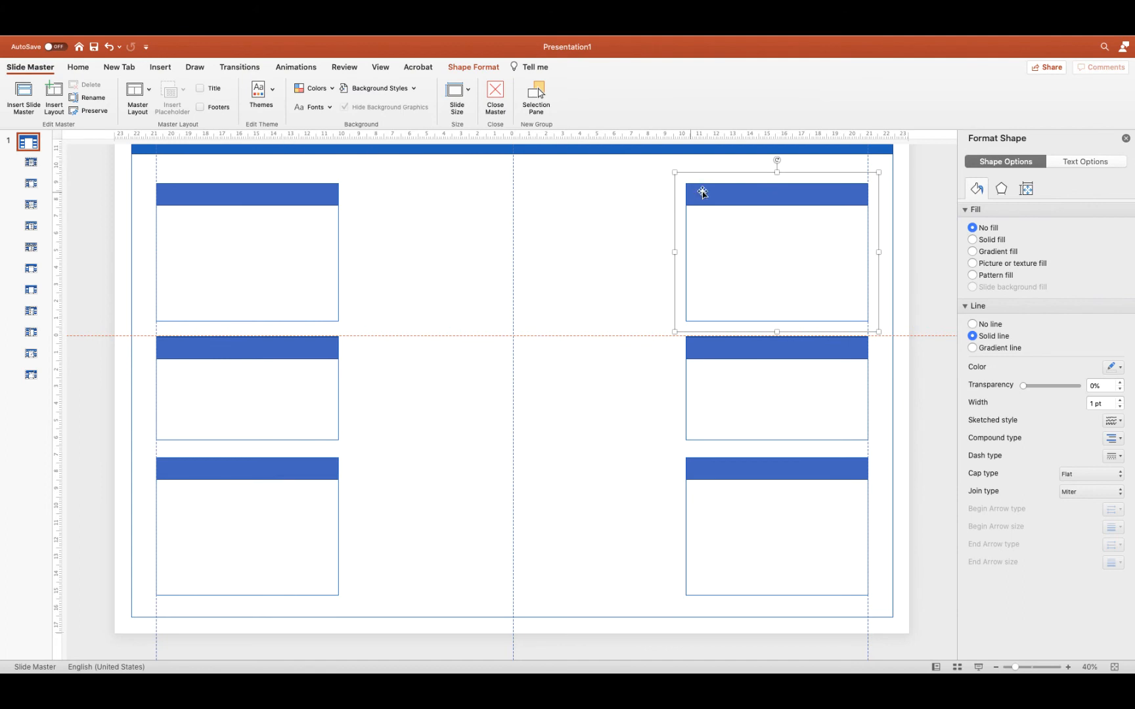
left_click_drag(702, 192, 702, 190)
left_click(627, 364)
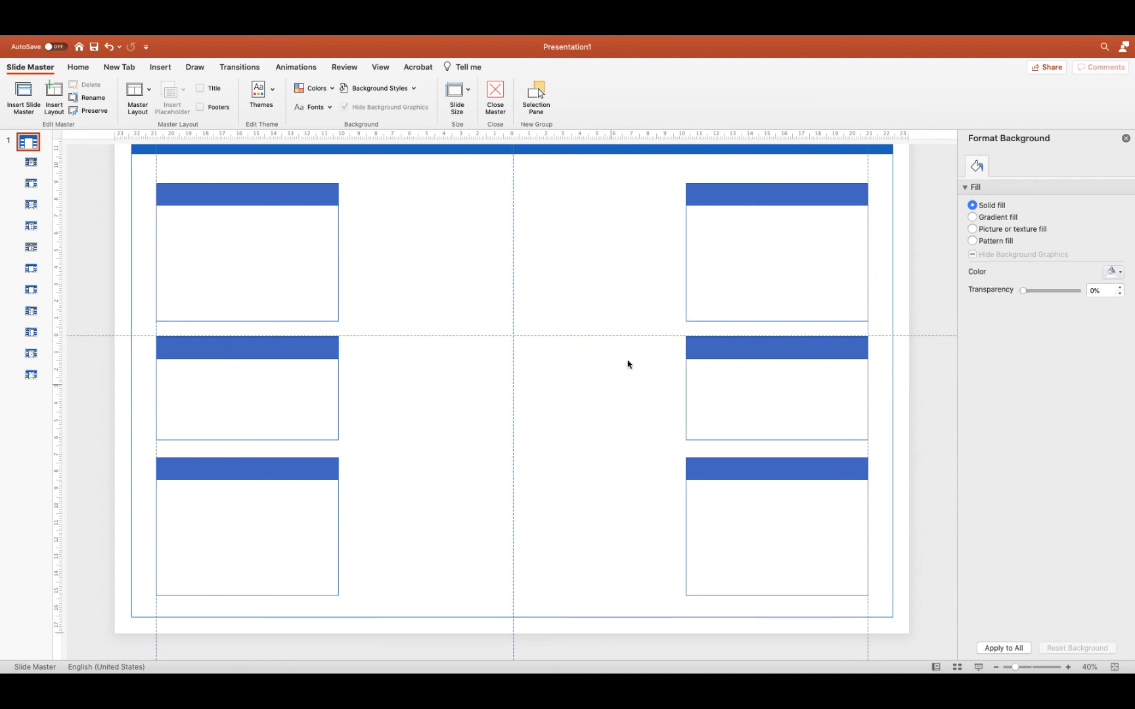
Step: Bring the reference picture over the slide to check the middle column's dimensions, and return it beside the slide
scroll(138, 337, "left", 5)
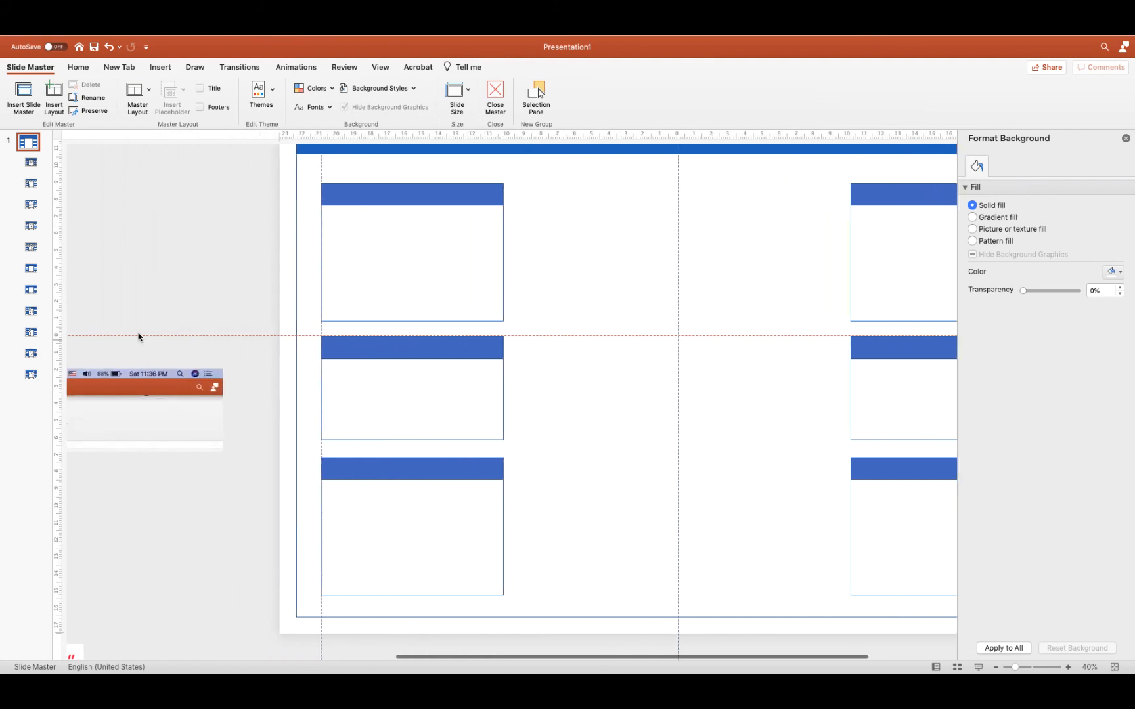
left_click_drag(129, 405, 481, 235)
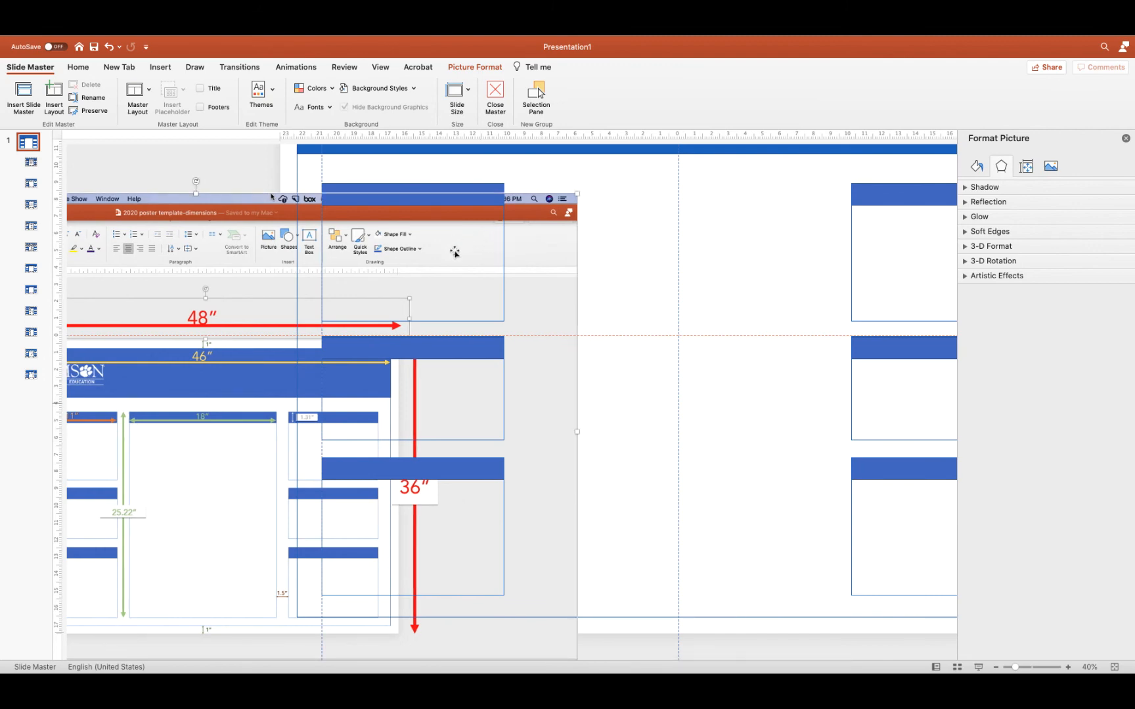
left_click(240, 399)
left_click_drag(144, 342, 195, 265)
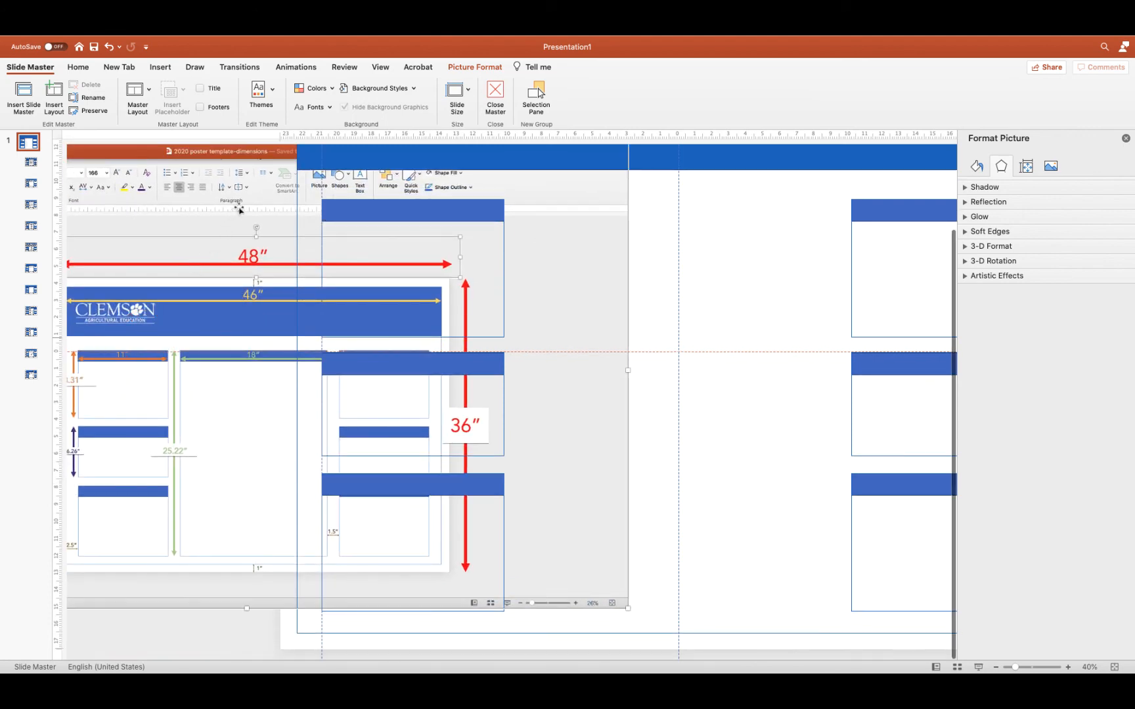
left_click_drag(251, 190, 131, 297)
left_click_drag(250, 289, 95, 327)
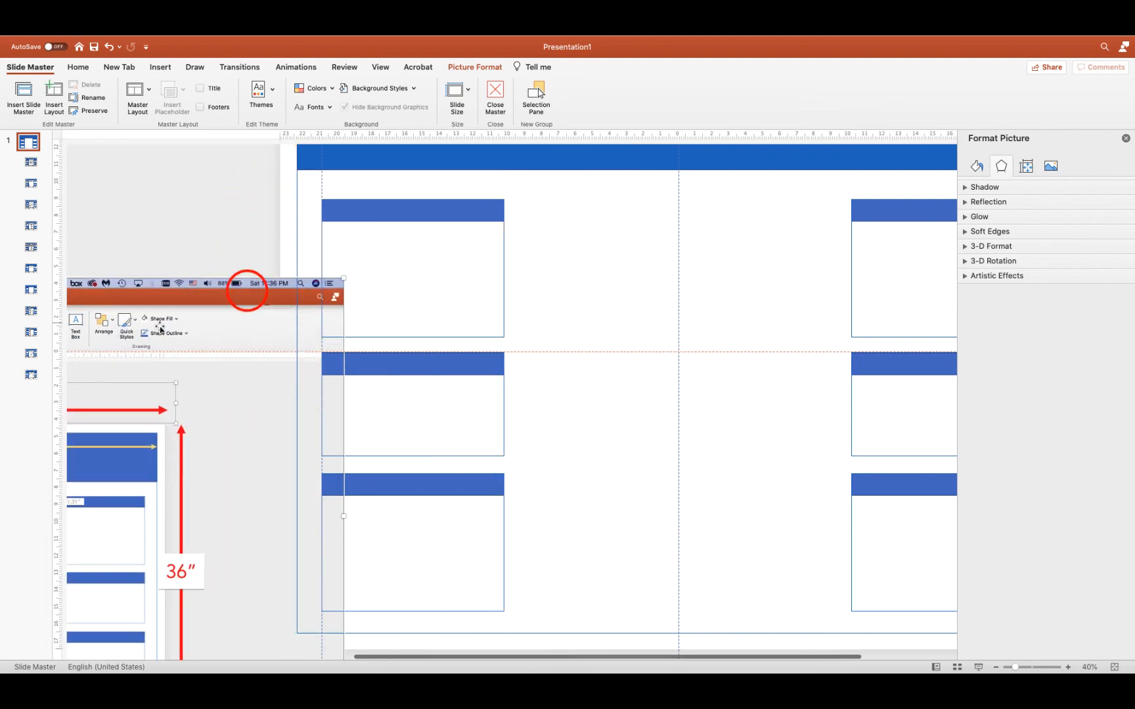
left_click_drag(230, 324, 112, 323)
scroll(489, 332, "right", 5)
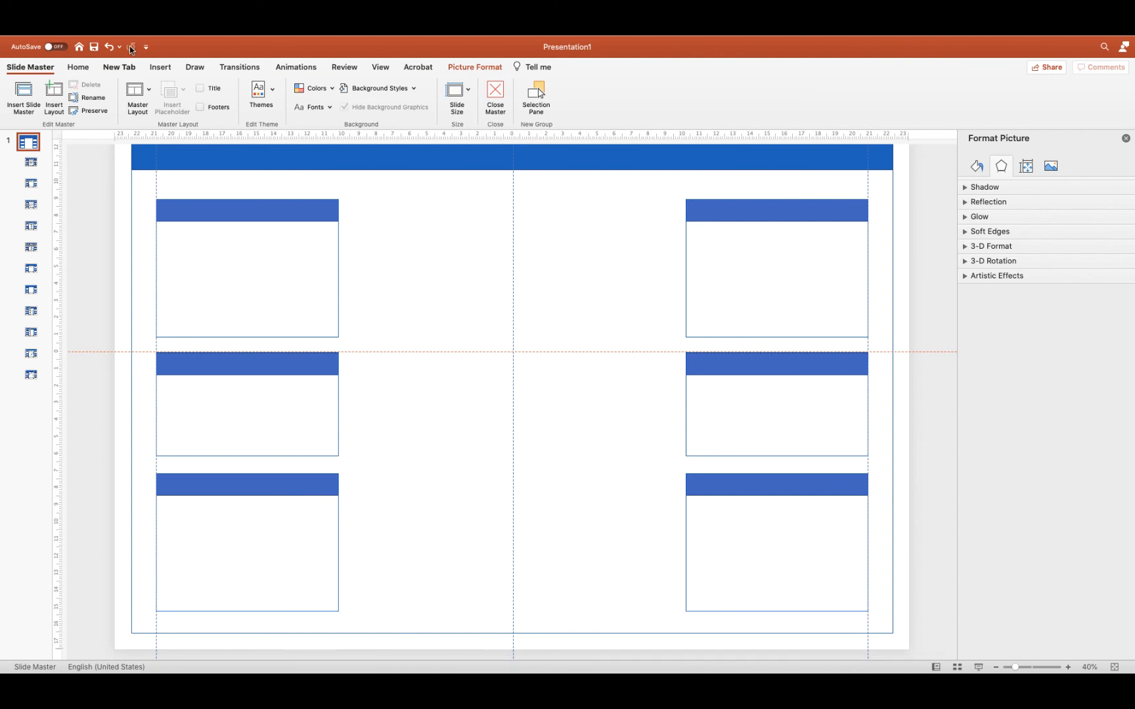
Step: Ungroup the left-hand column of heading bars and content boxes, and deselect its shapes
left_click(300, 209)
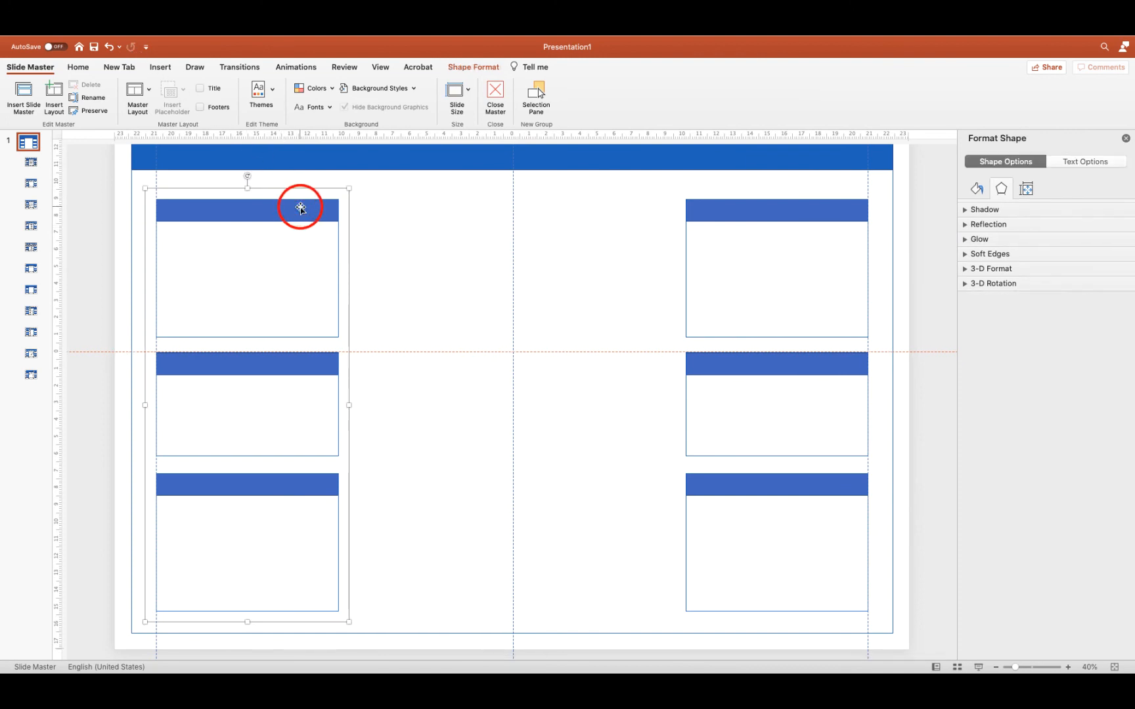
left_click(254, 42)
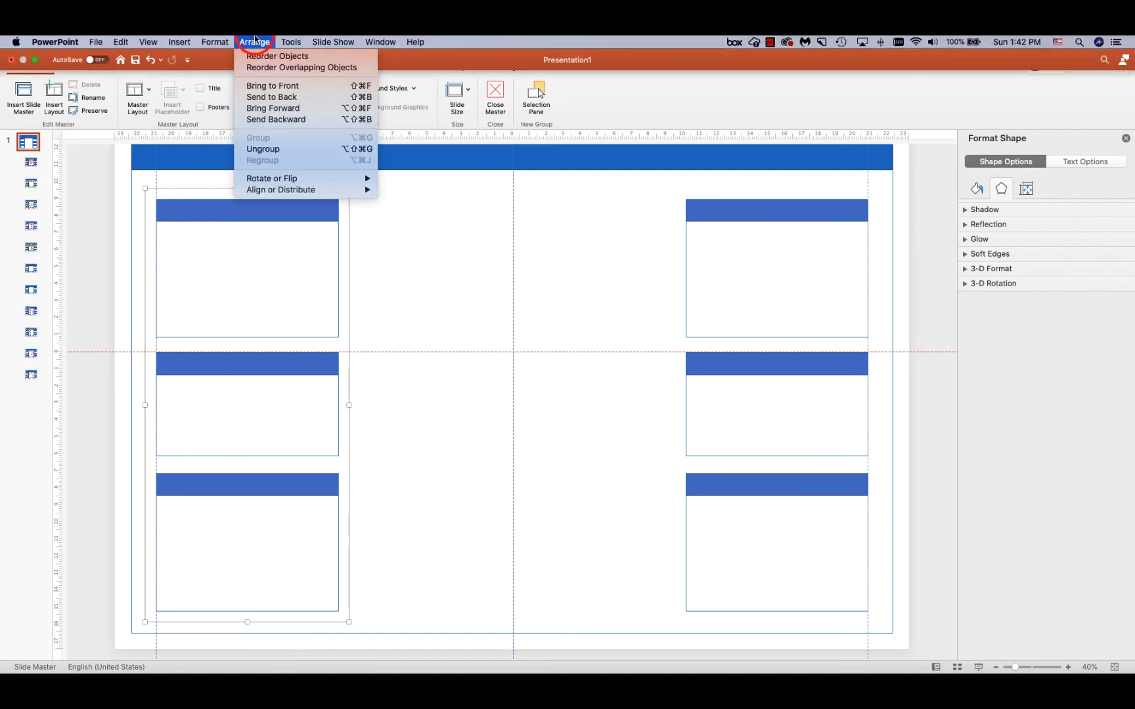
left_click(290, 148)
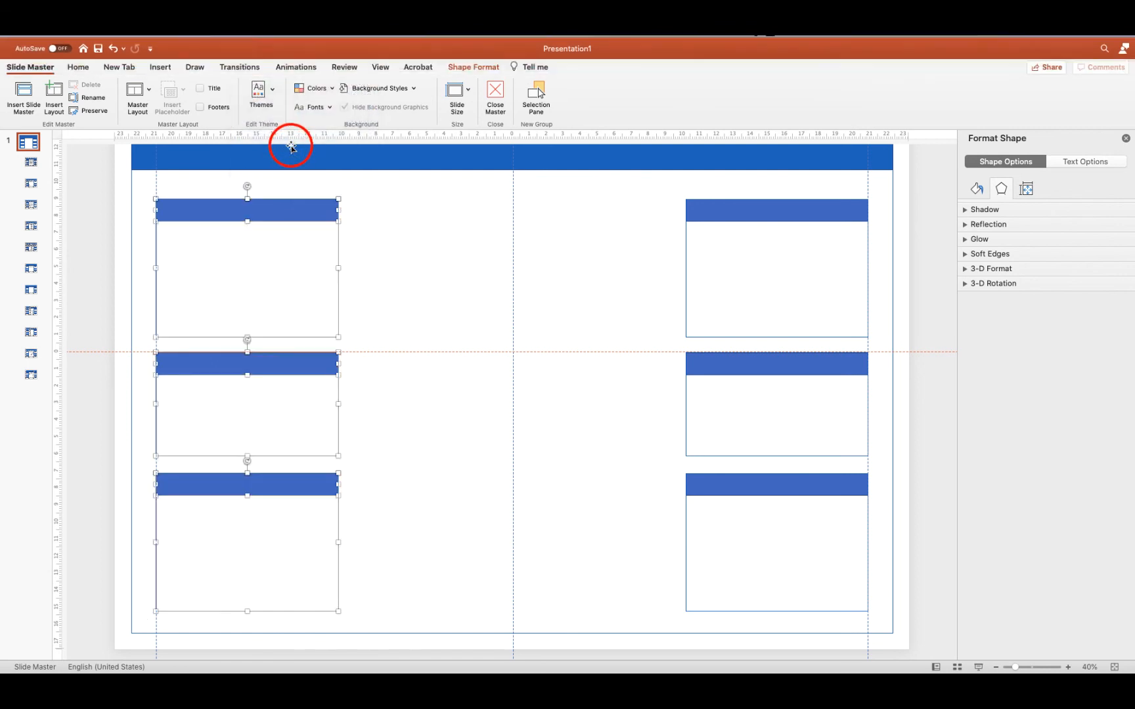
left_click(379, 229)
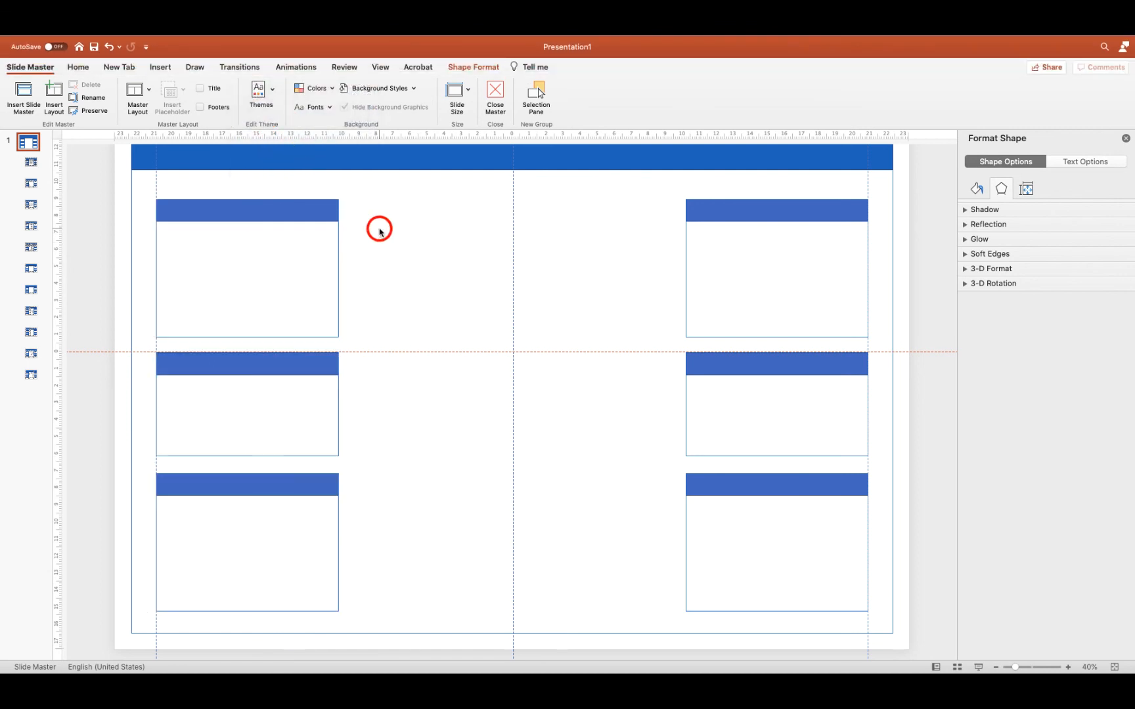
Step: Copy the left column's first heading bar straight across to the middle of the slide, keeping it level with the original
left_click(304, 211)
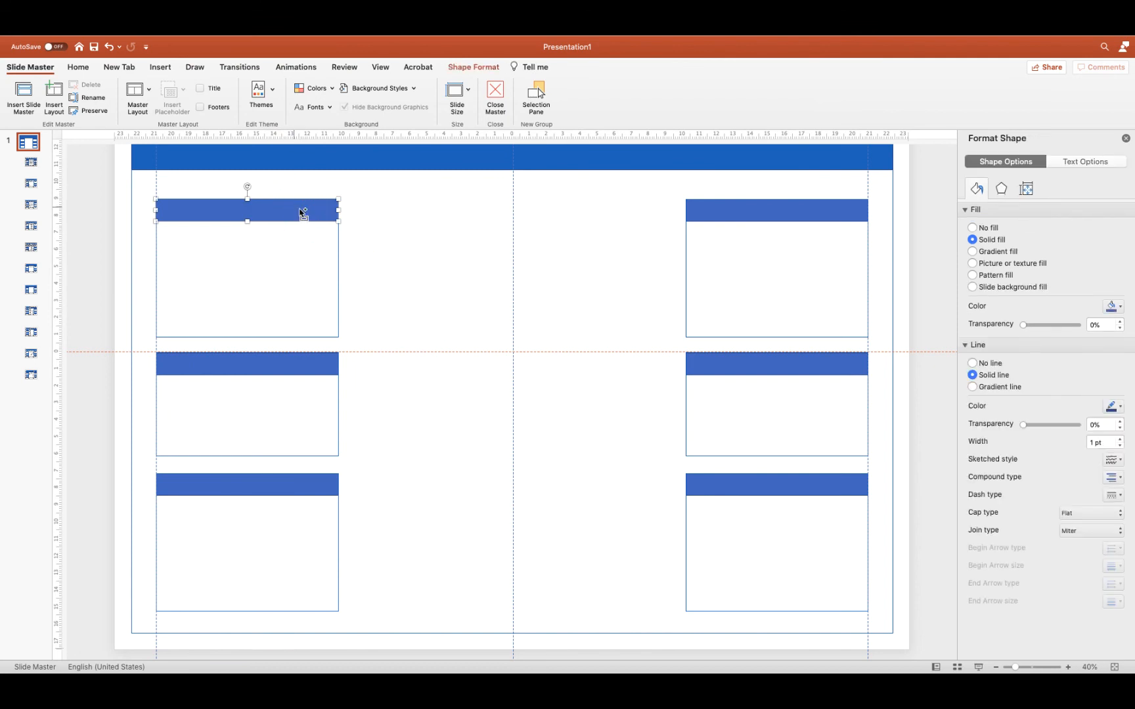
left_click_drag(295, 210, 562, 208)
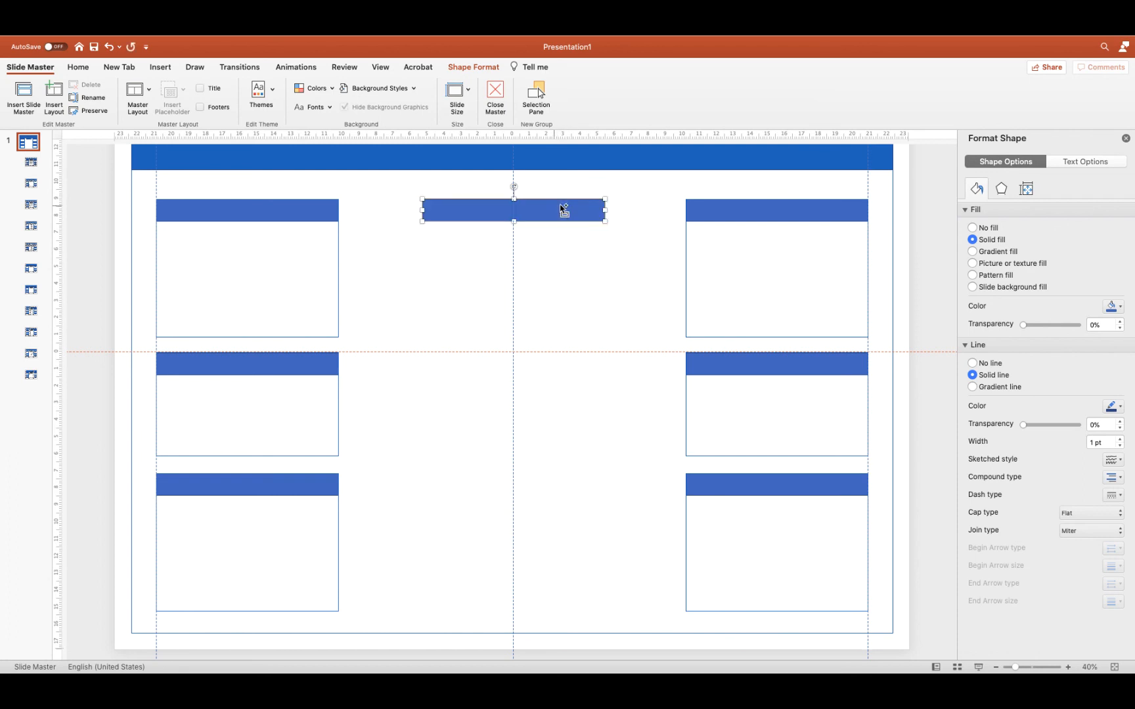
left_click(538, 210)
scroll(538, 210, "left", 2)
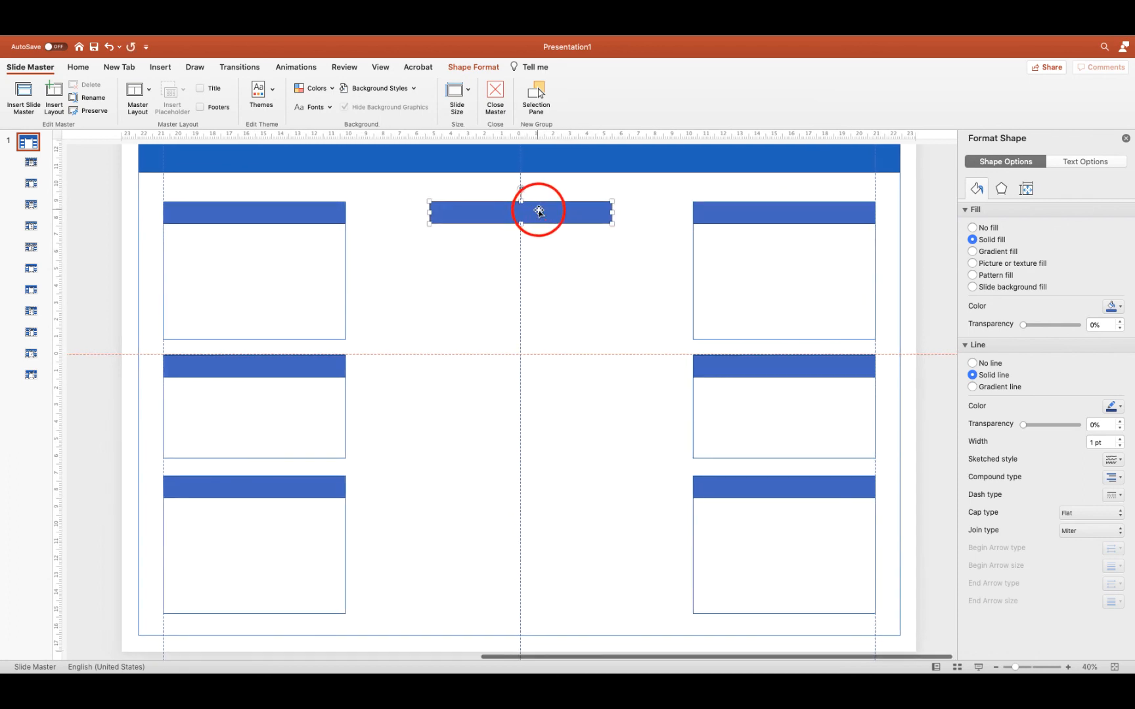
scroll(539, 212, "right", 1)
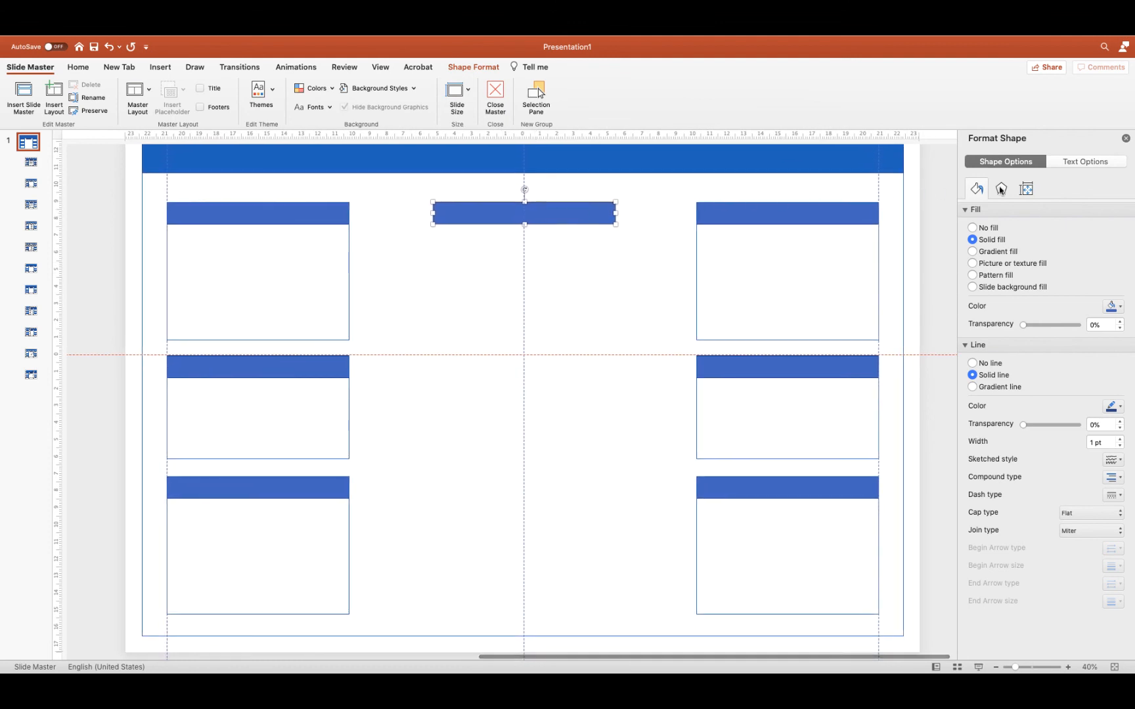
Step: Set the middle heading bar's width to 18 inches
left_click(1027, 189)
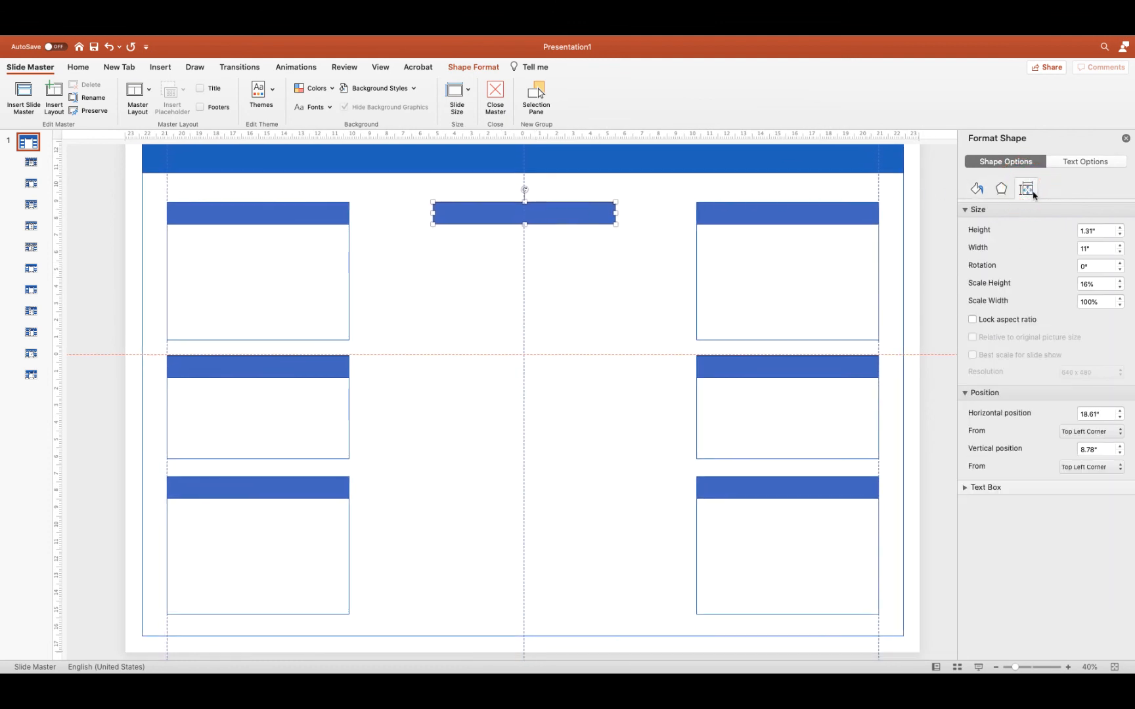
left_click(1085, 248)
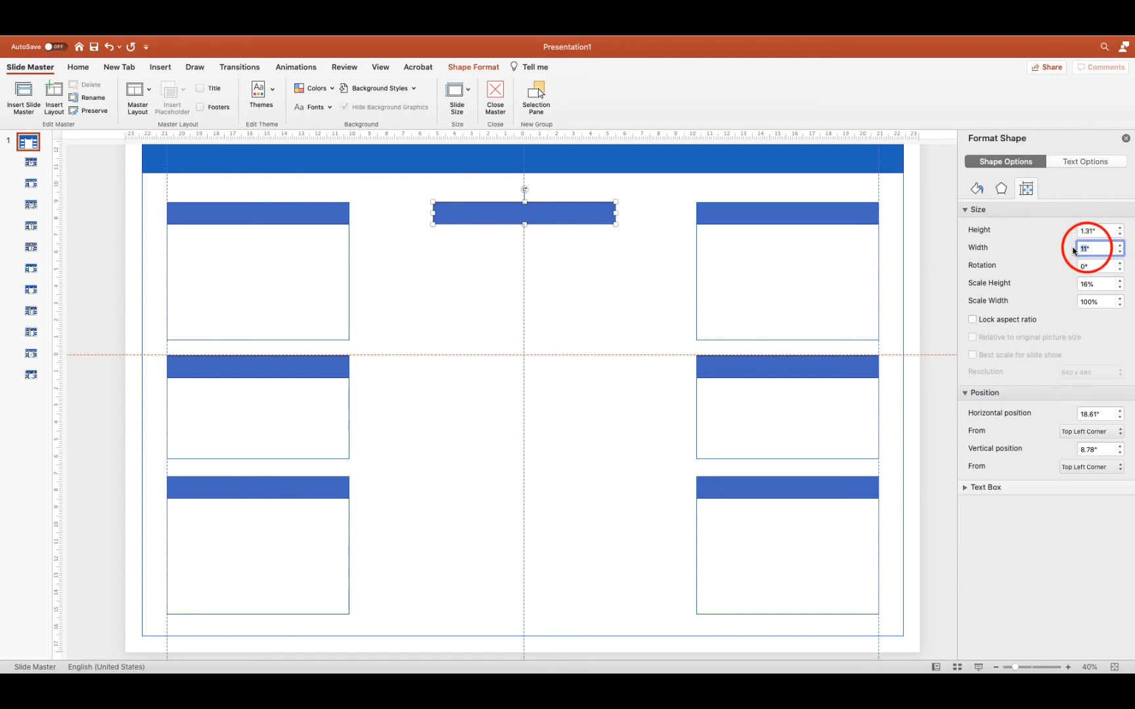
type("18")
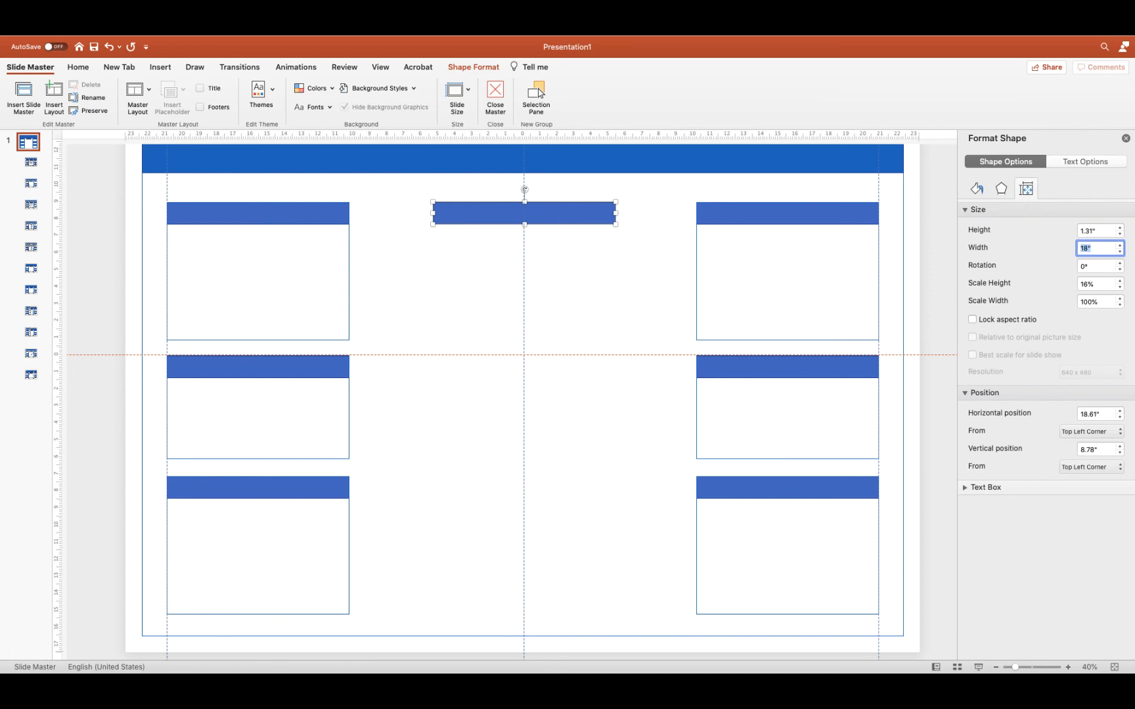
key("Return")
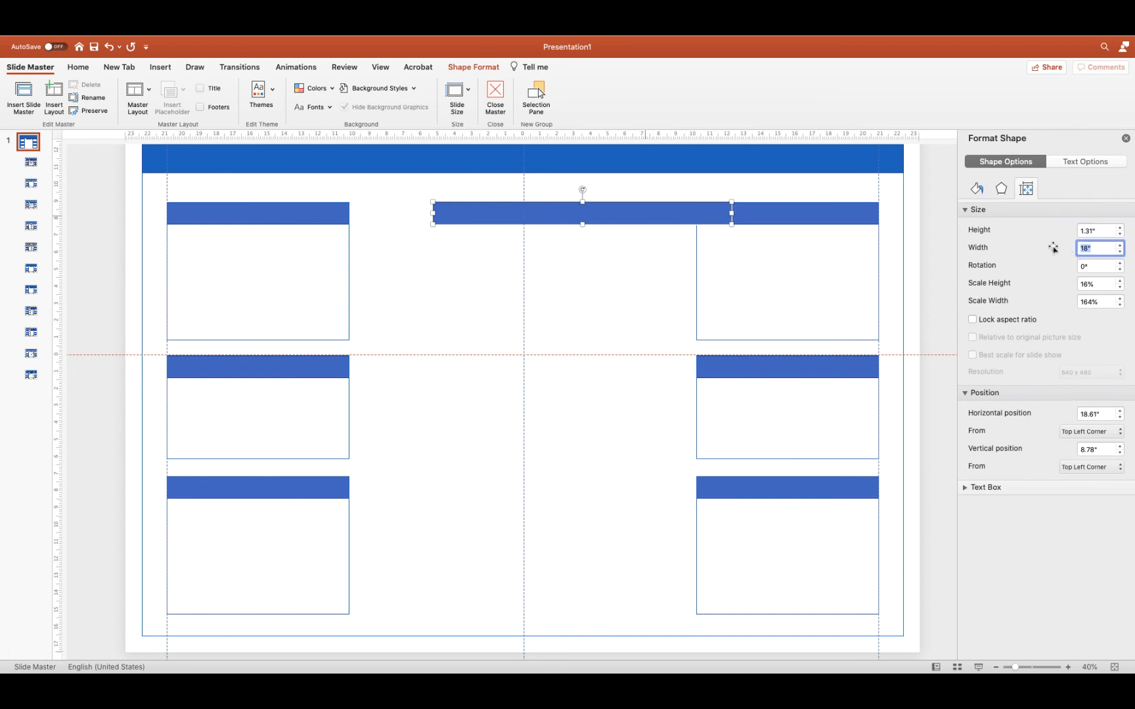
Step: Move the middle heading bar to a horizontal position of 15 inches, align its center to the slide, and deselect it
scroll(616, 212, "right", 1)
left_click(616, 212)
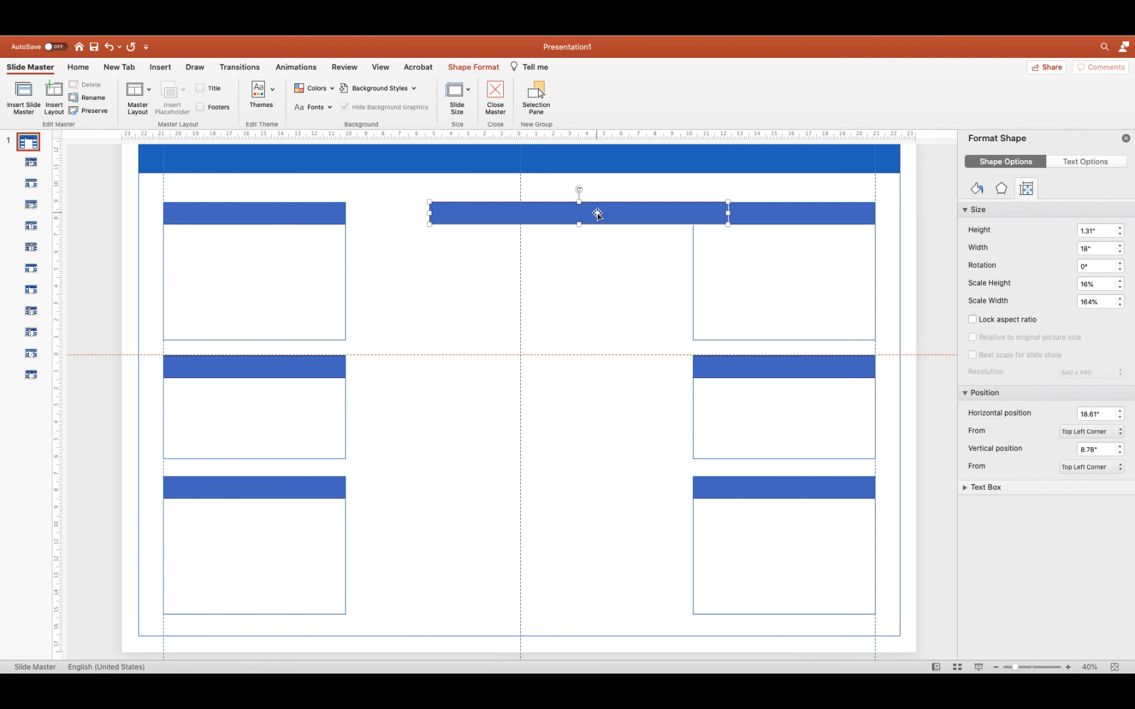
left_click_drag(597, 213, 535, 210)
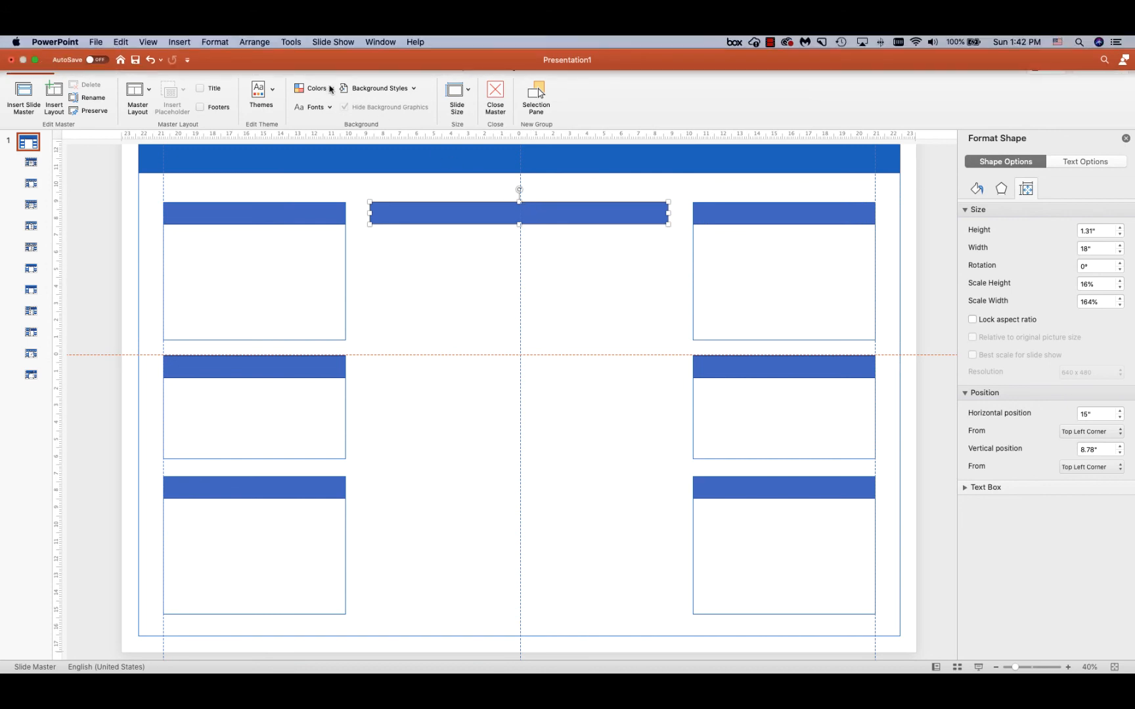
left_click(248, 41)
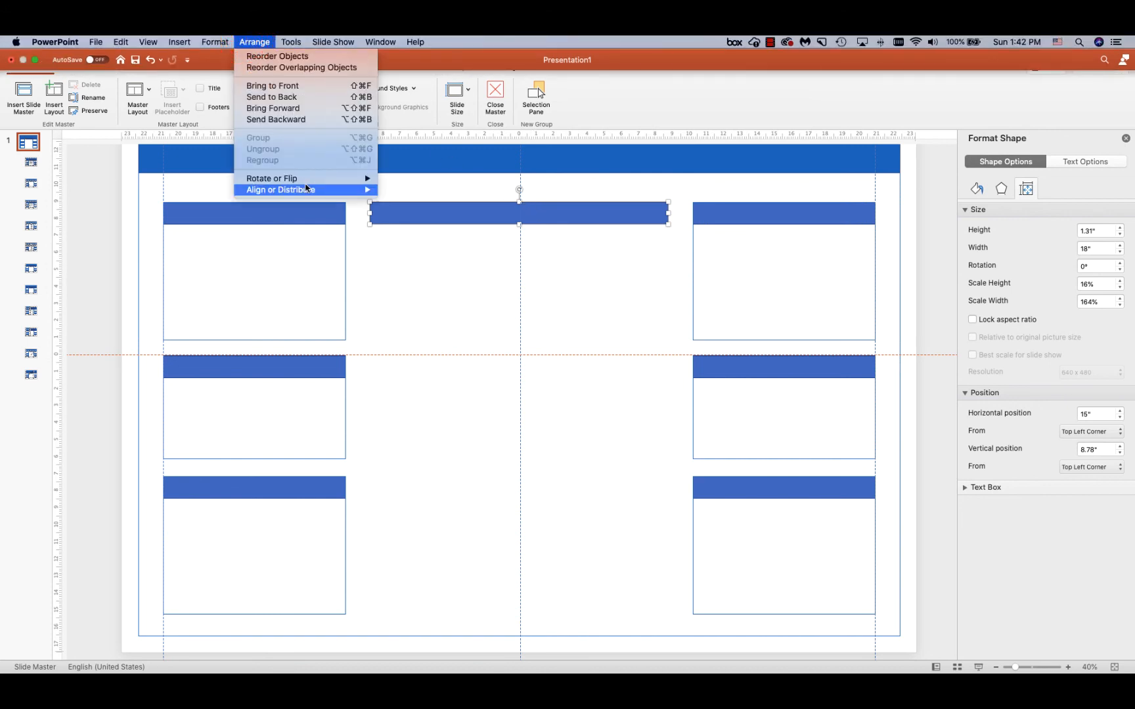
mouse_move(306, 189)
left_click(427, 202)
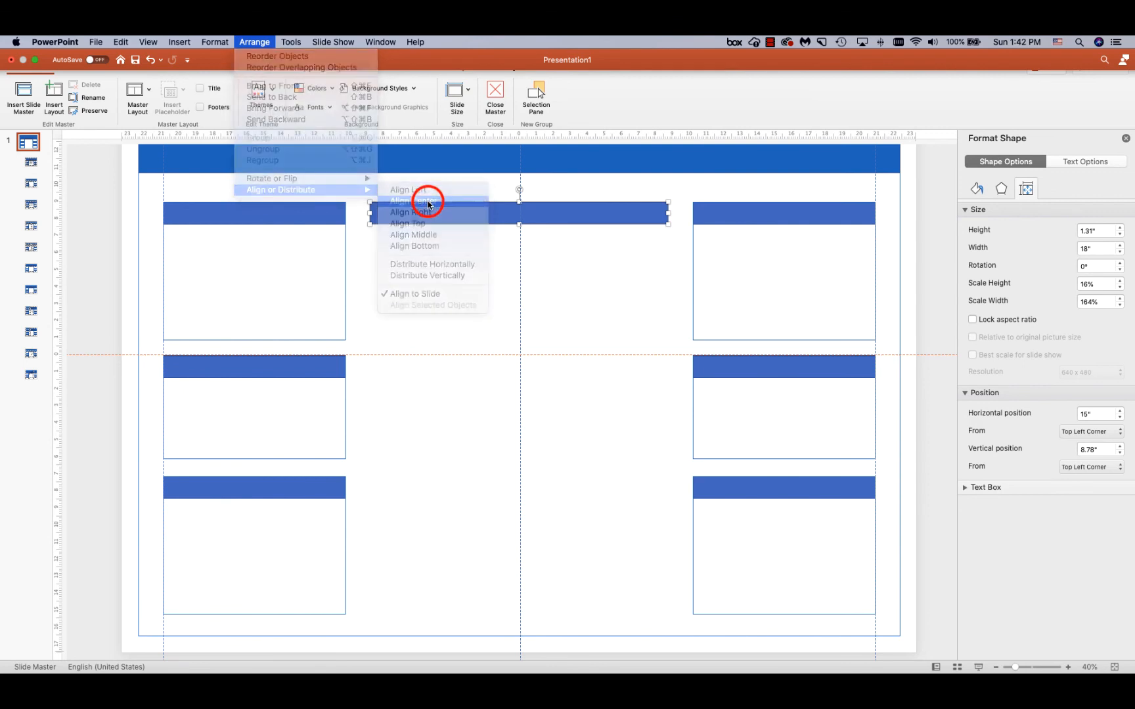
left_click(439, 188)
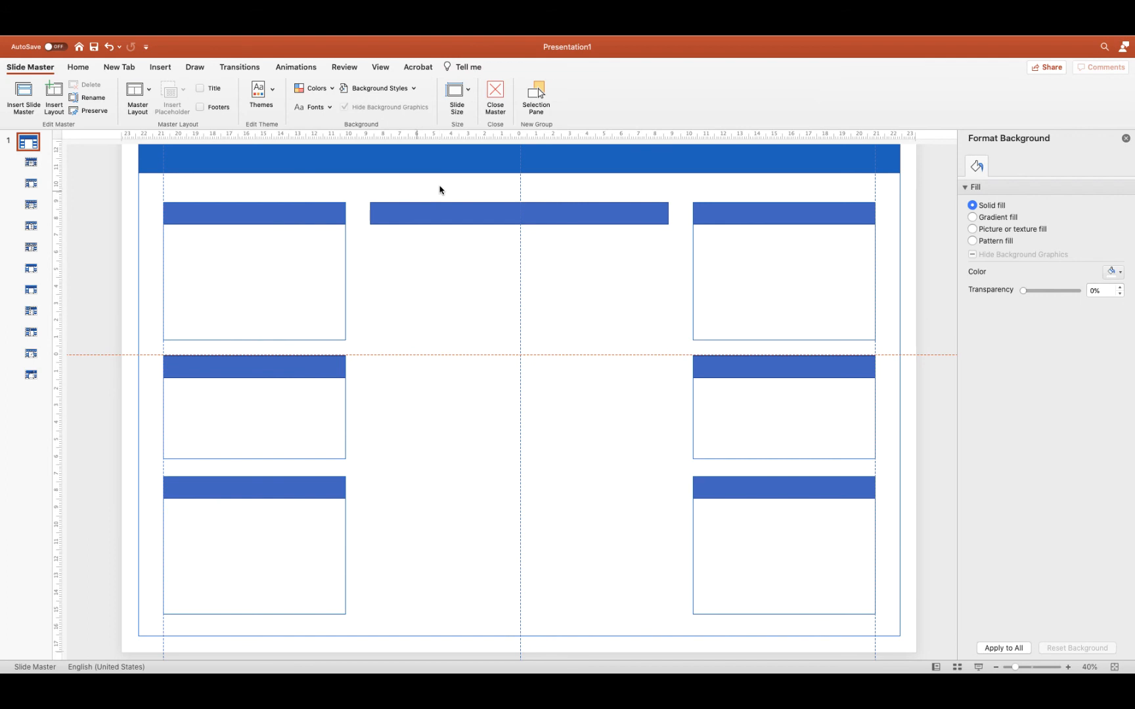
Step: Copy the left column's first content box straight across beneath the middle heading bar and widen it to about 18 inches to match the bar
left_click(346, 280)
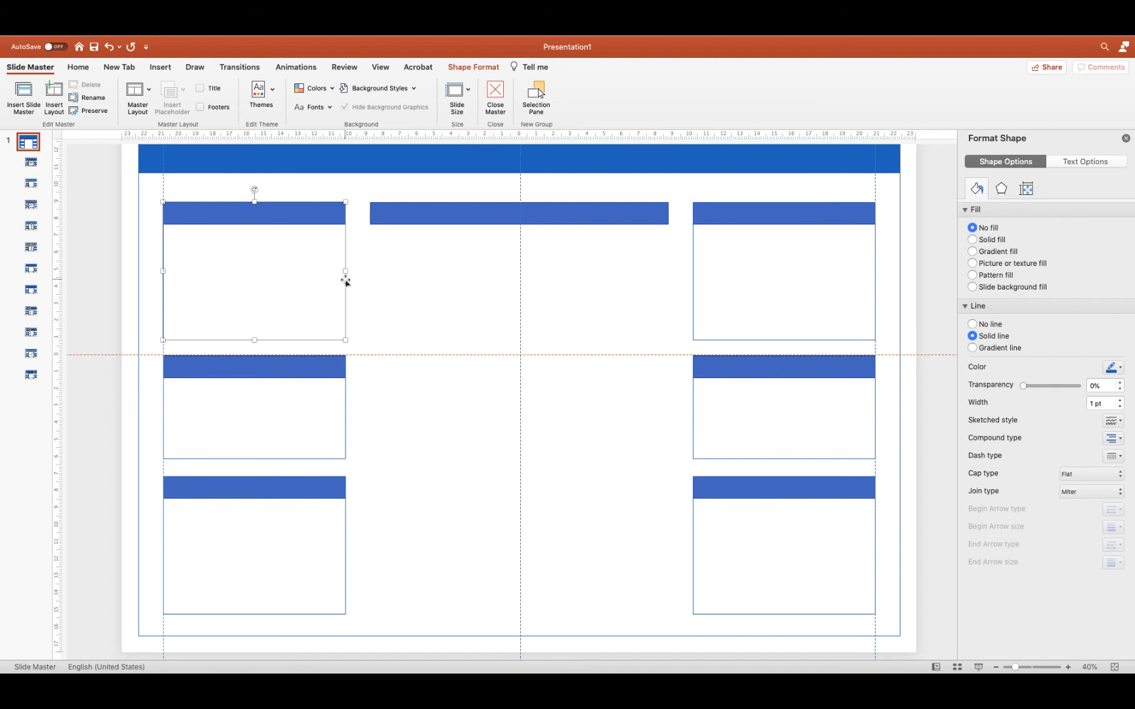
left_click_drag(346, 281, 552, 289)
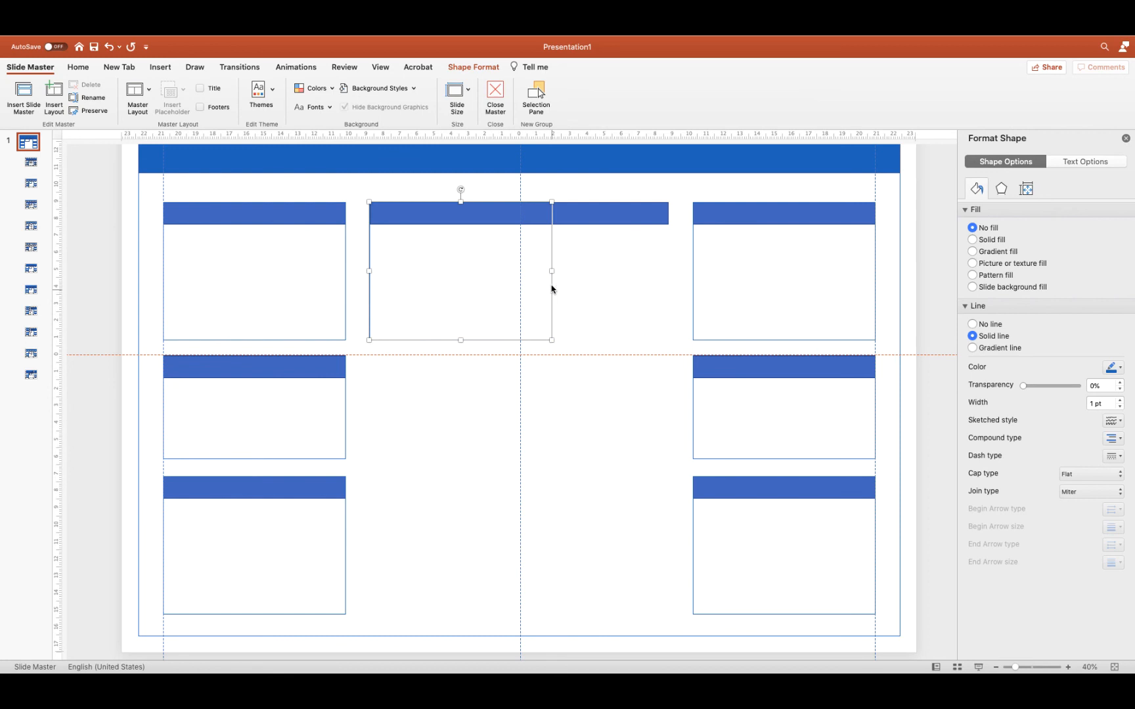
left_click_drag(552, 271, 666, 265)
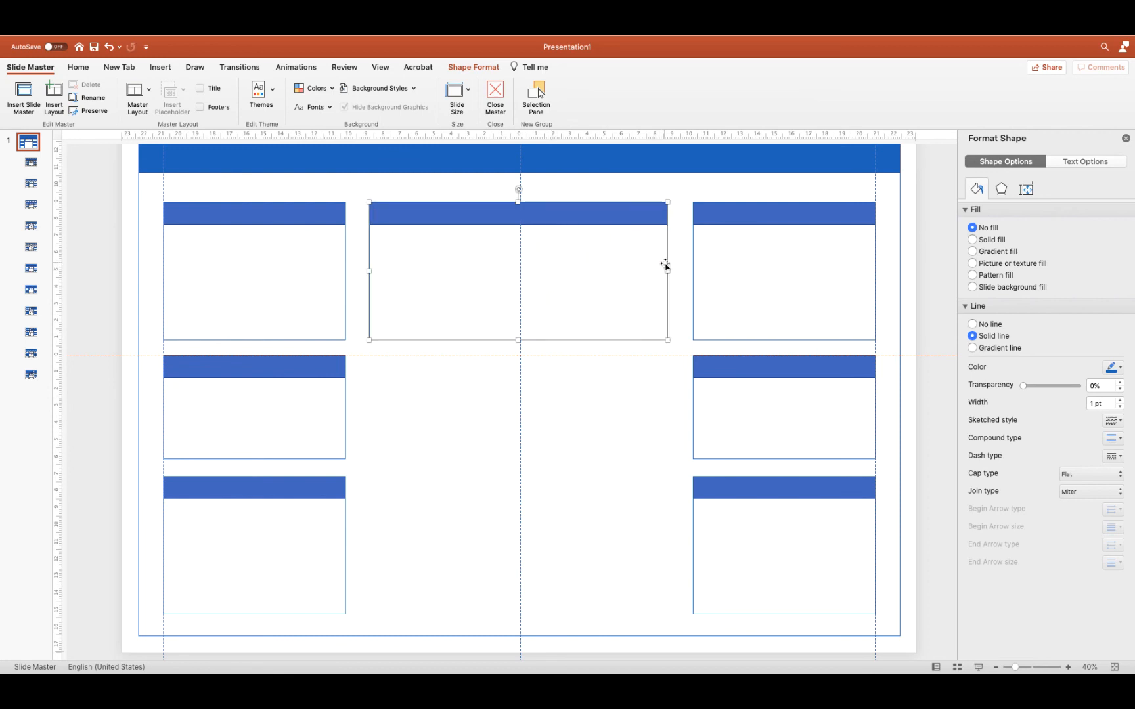
Step: Align the middle content box to the slide's horizontal center and deselect it
left_click(582, 342)
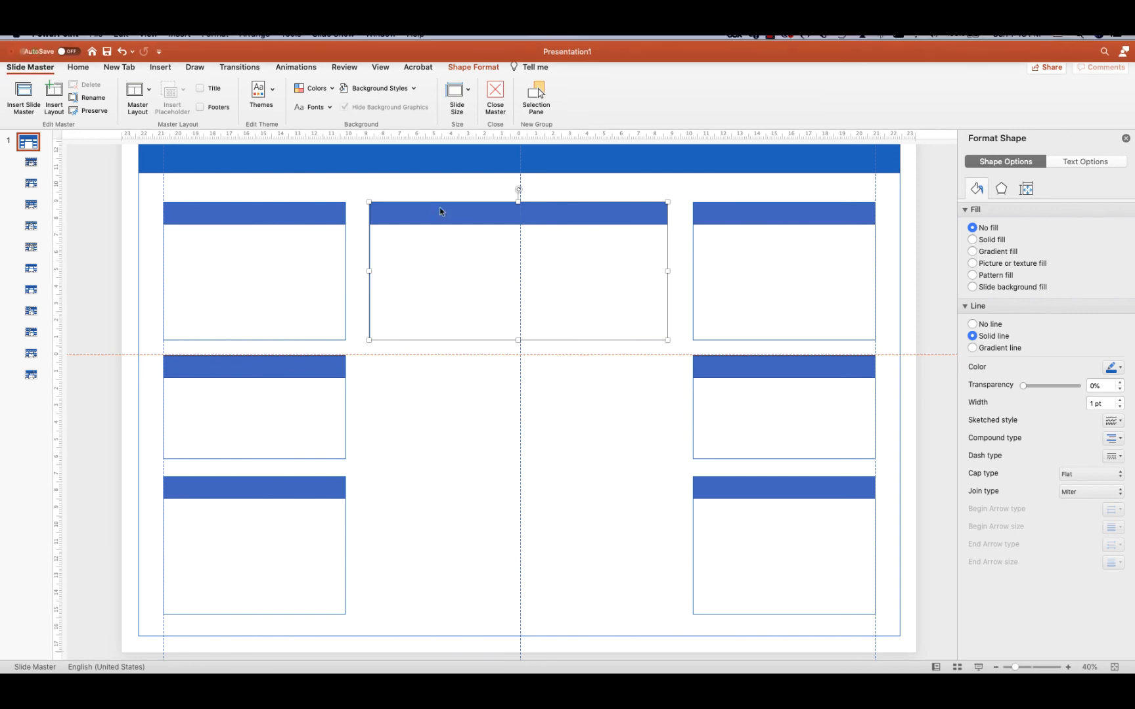
left_click(255, 42)
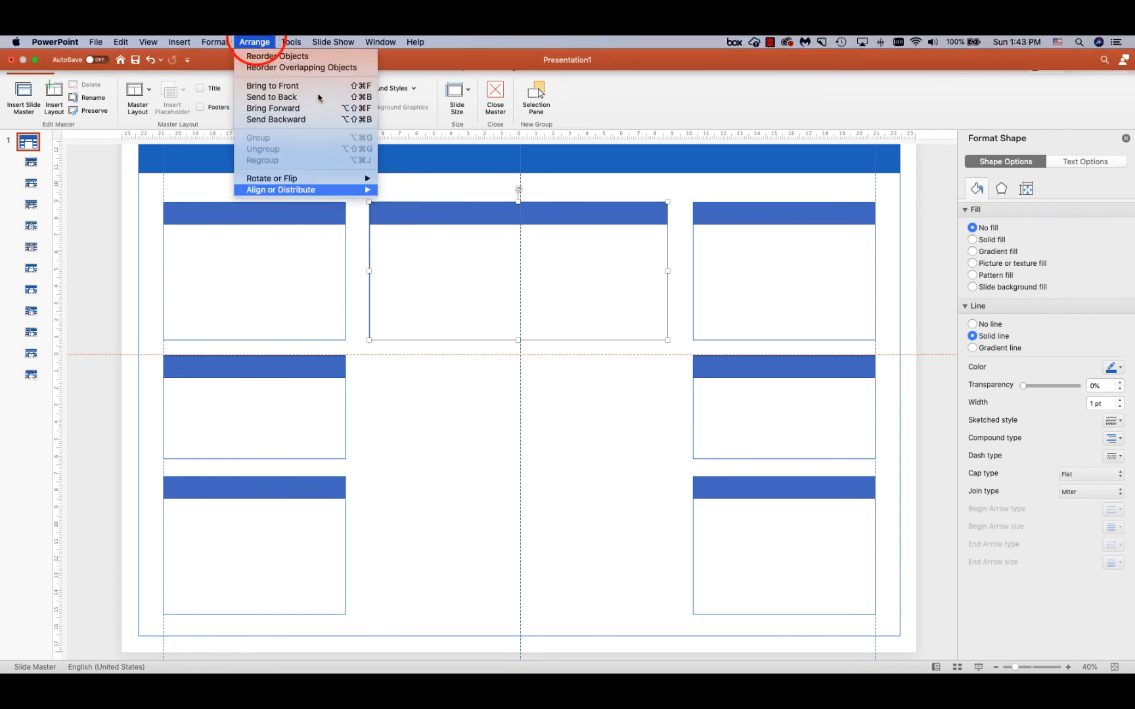
mouse_move(328, 190)
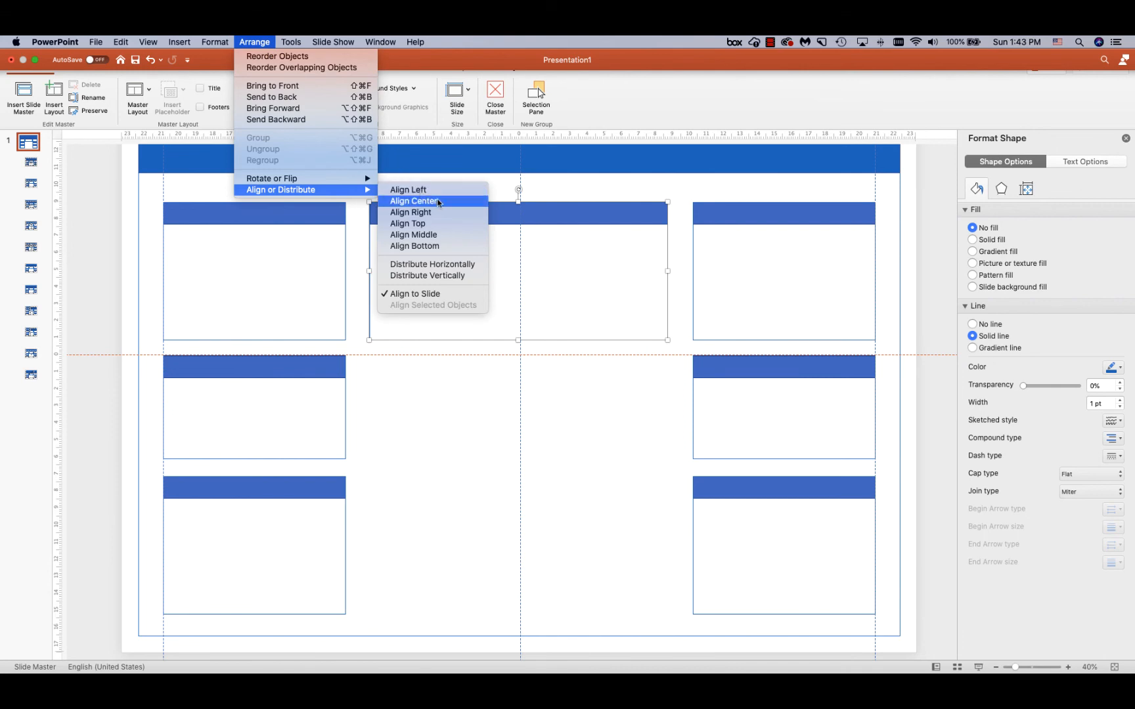
left_click(438, 201)
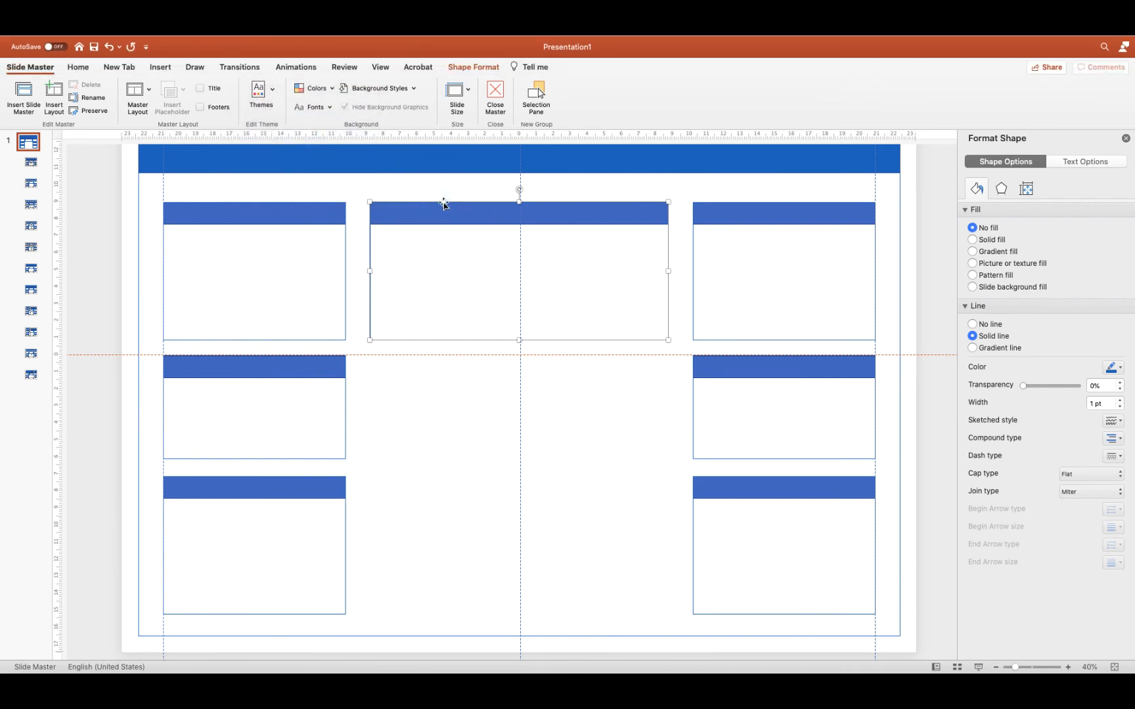
left_click(510, 430)
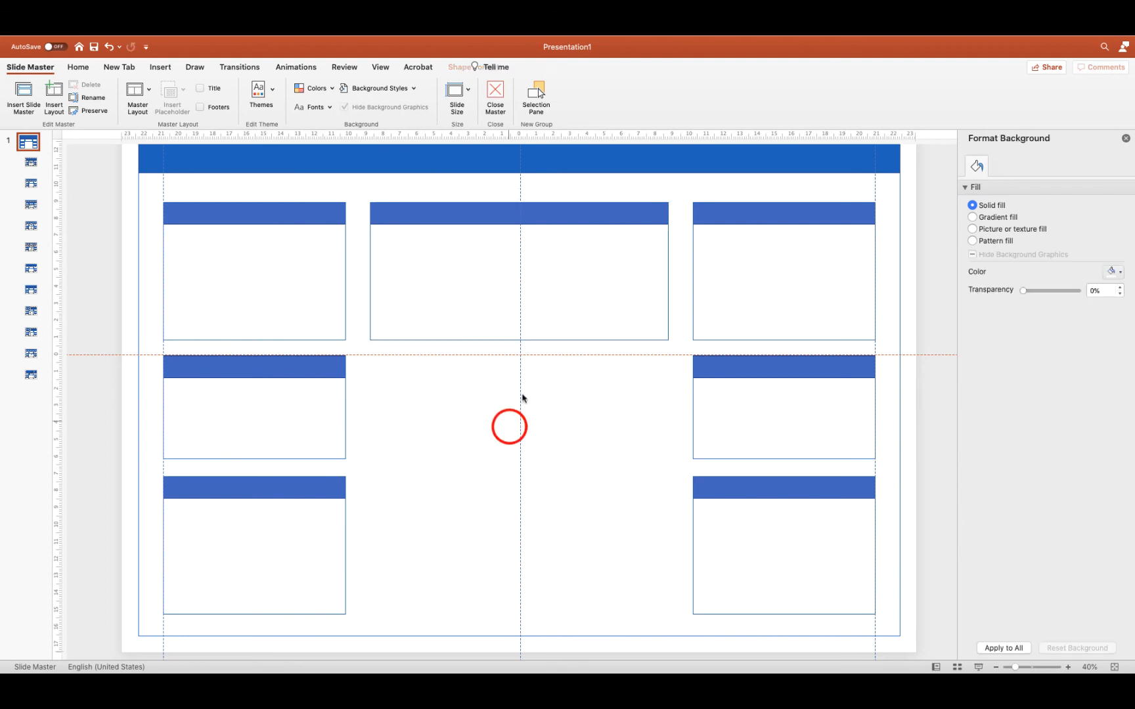
Step: Extend the middle content box downward to about 24.9 inches high, level with the bottoms of the side columns, and deselect it
left_click(543, 341)
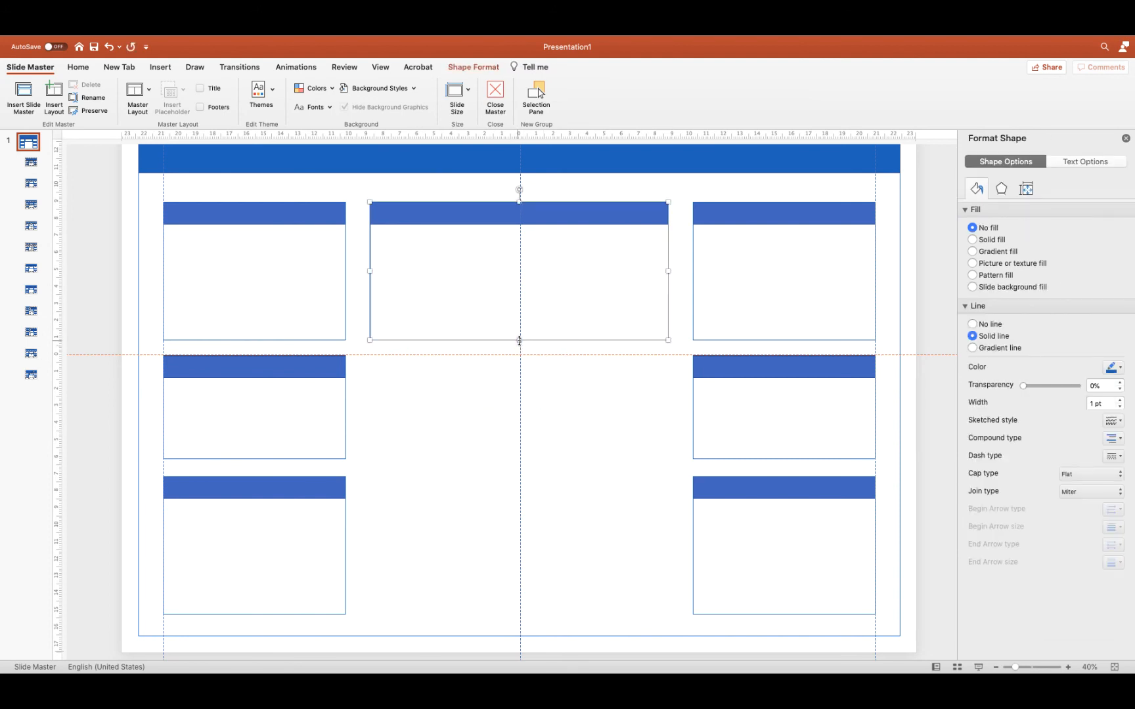
left_click_drag(519, 340, 523, 614)
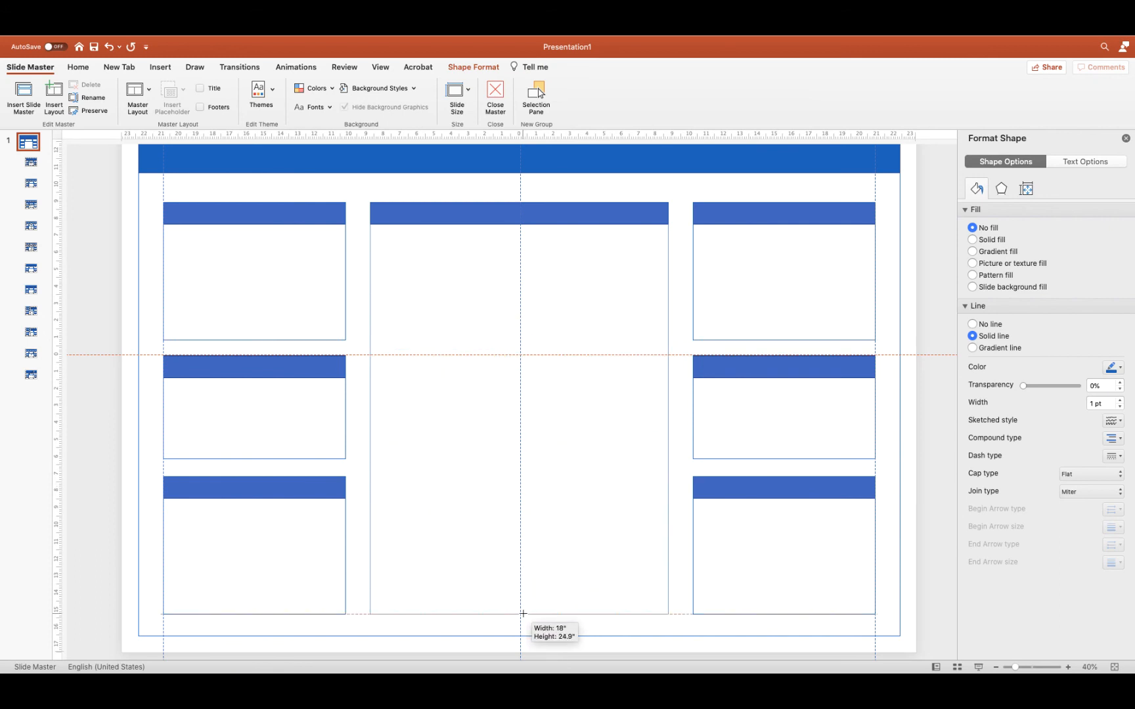
left_click_drag(523, 614, 524, 614)
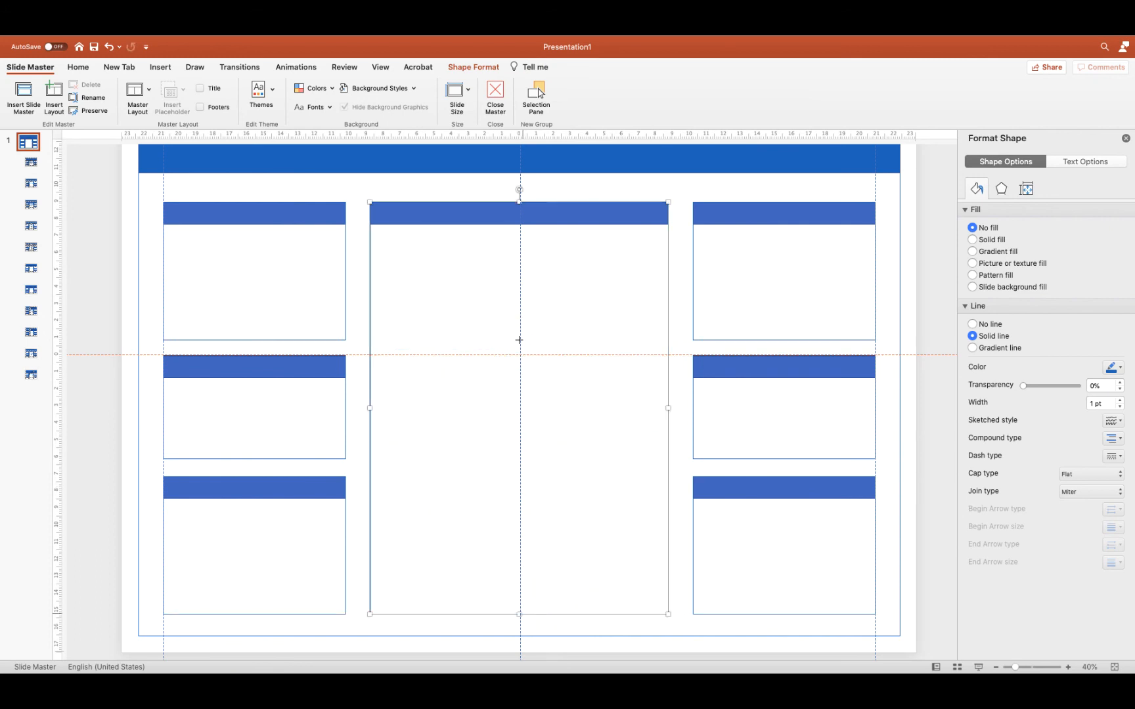
left_click(537, 623)
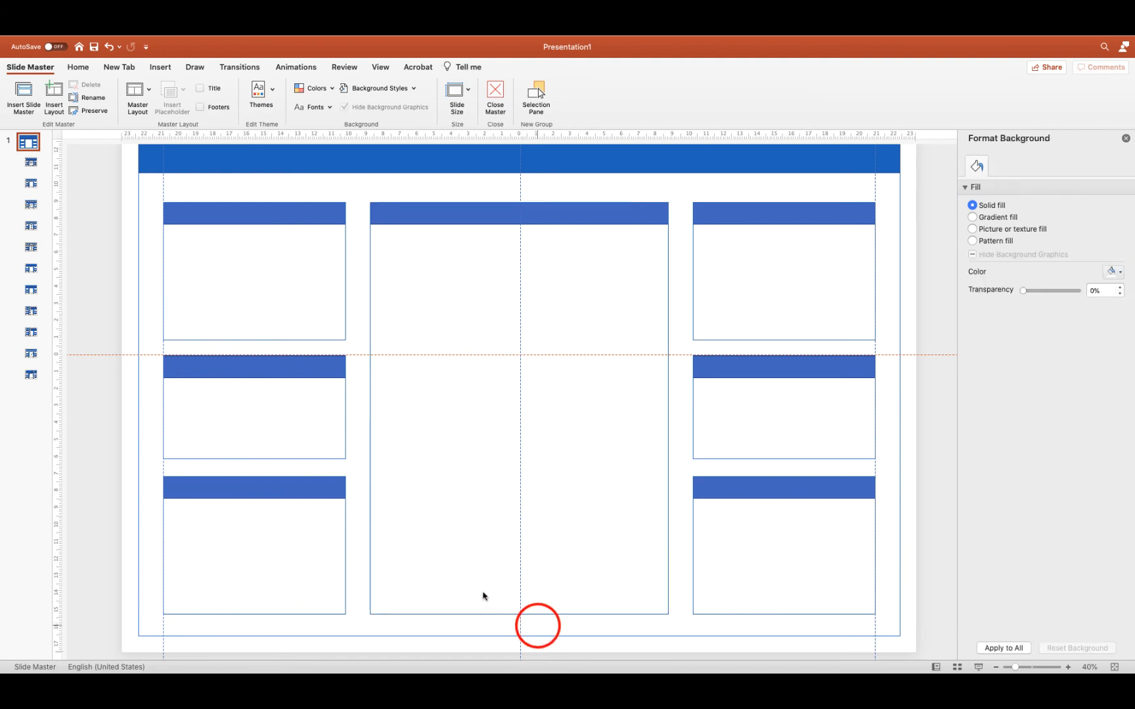
Step: Look over the finished column layout from title banner to bottom edge and close the slide master view
scroll(471, 589, "up", 2)
scroll(471, 588, "up", 2)
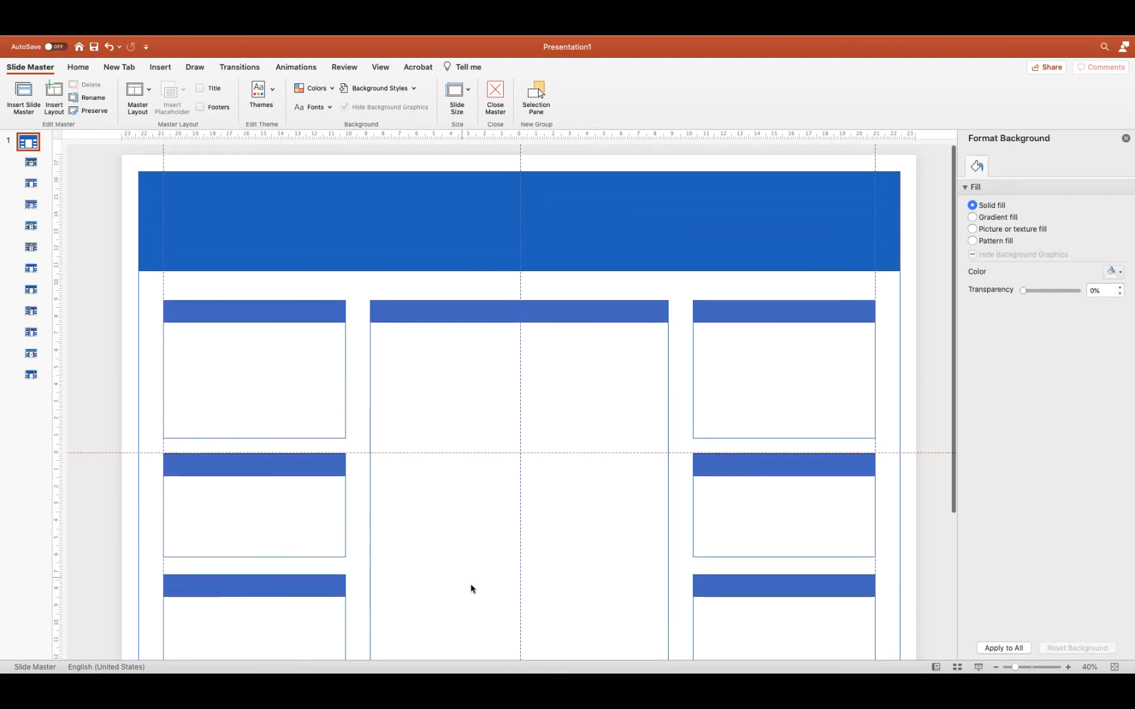
scroll(471, 588, "down", 4)
scroll(471, 589, "up", 4)
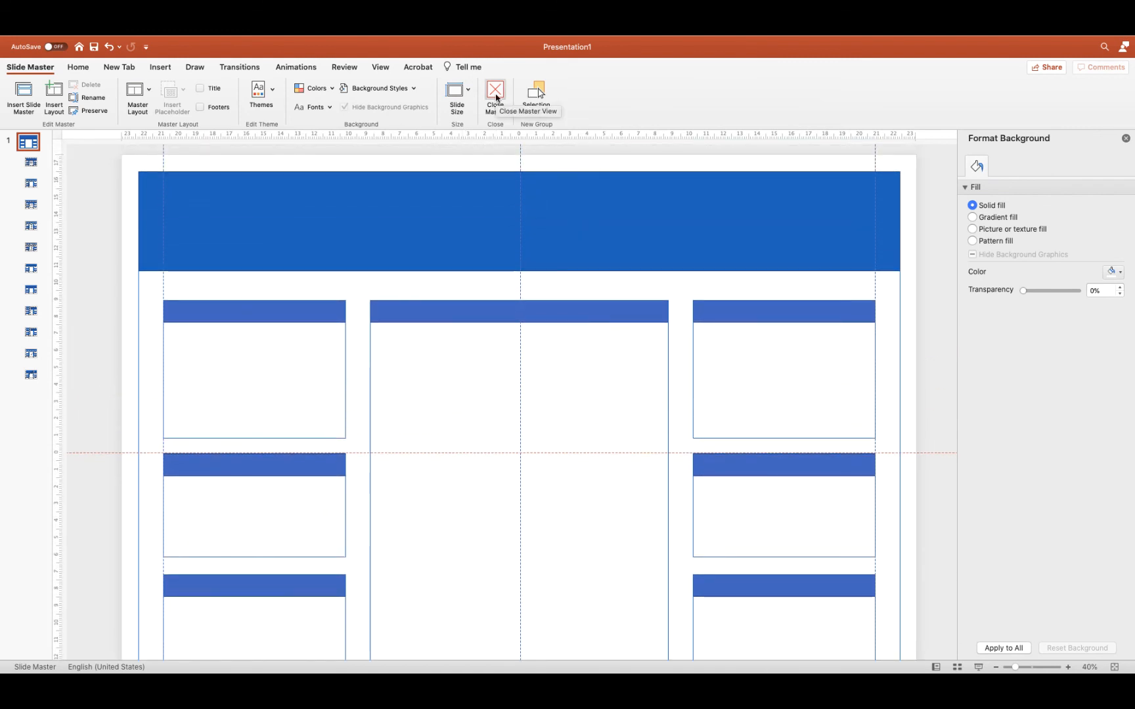
left_click(495, 97)
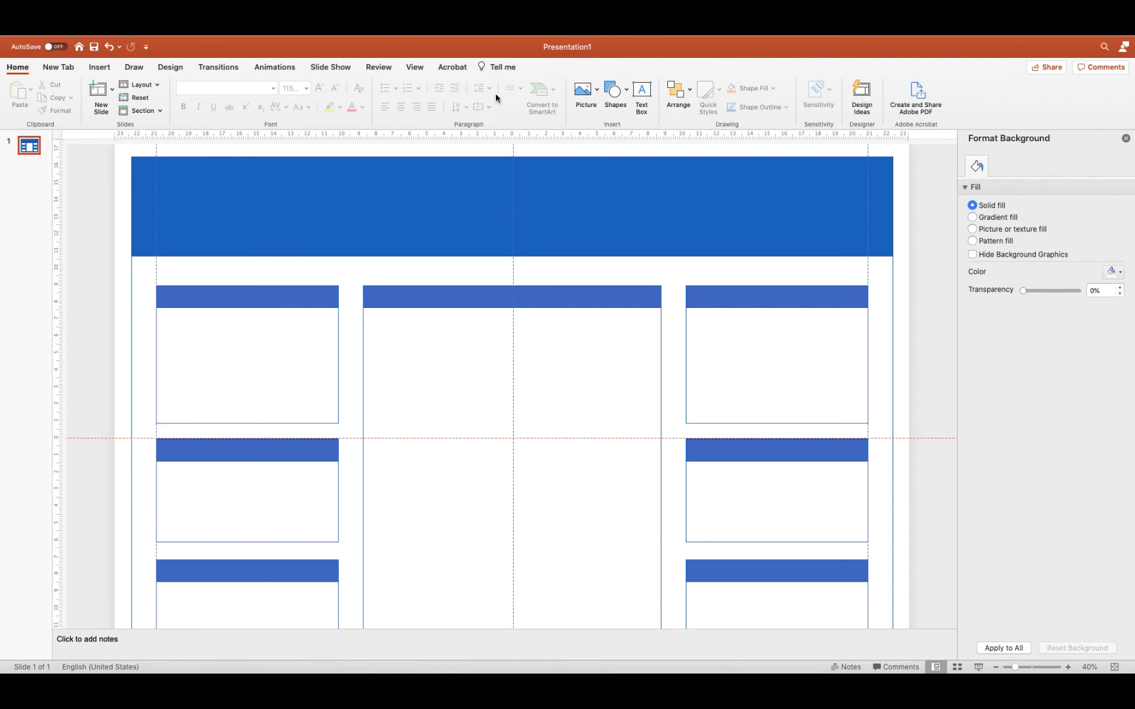
Step: Play the slide show from the start to preview the poster template full screen
left_click(413, 65)
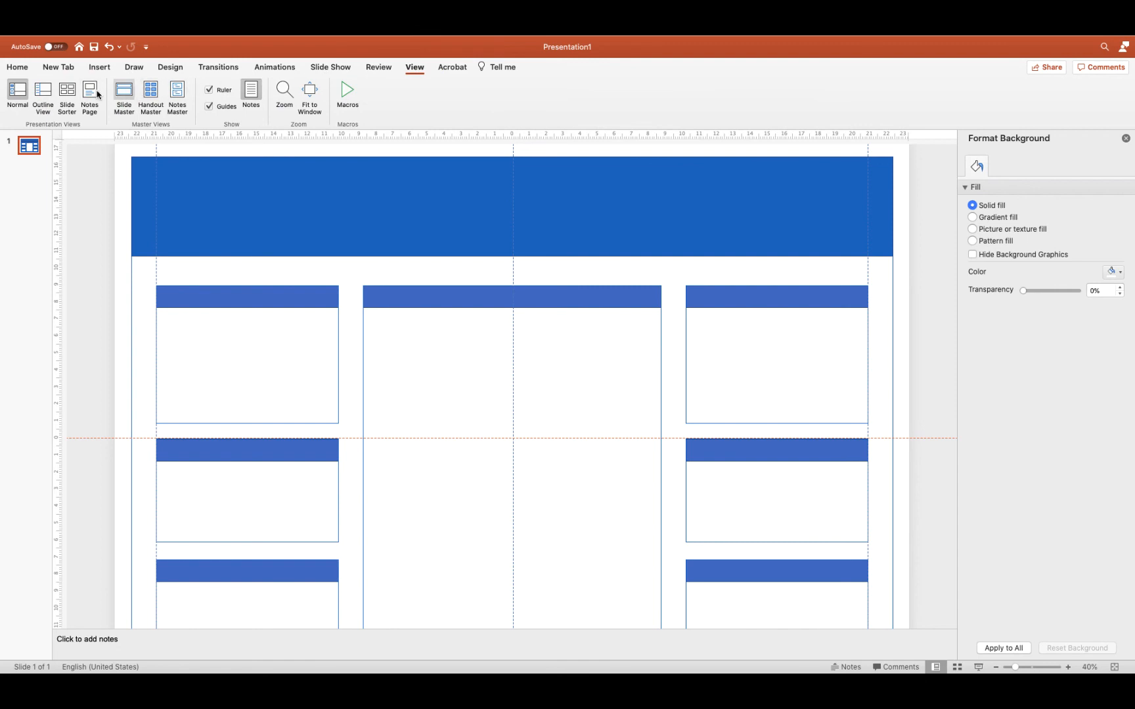
left_click(316, 68)
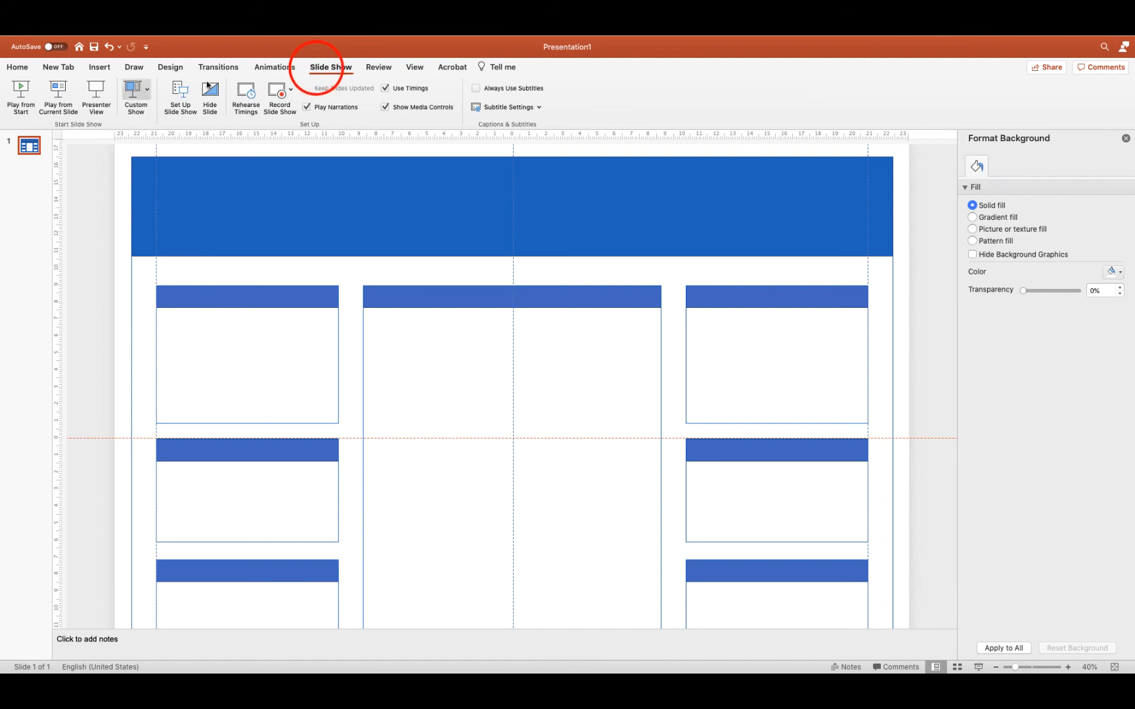
left_click(25, 107)
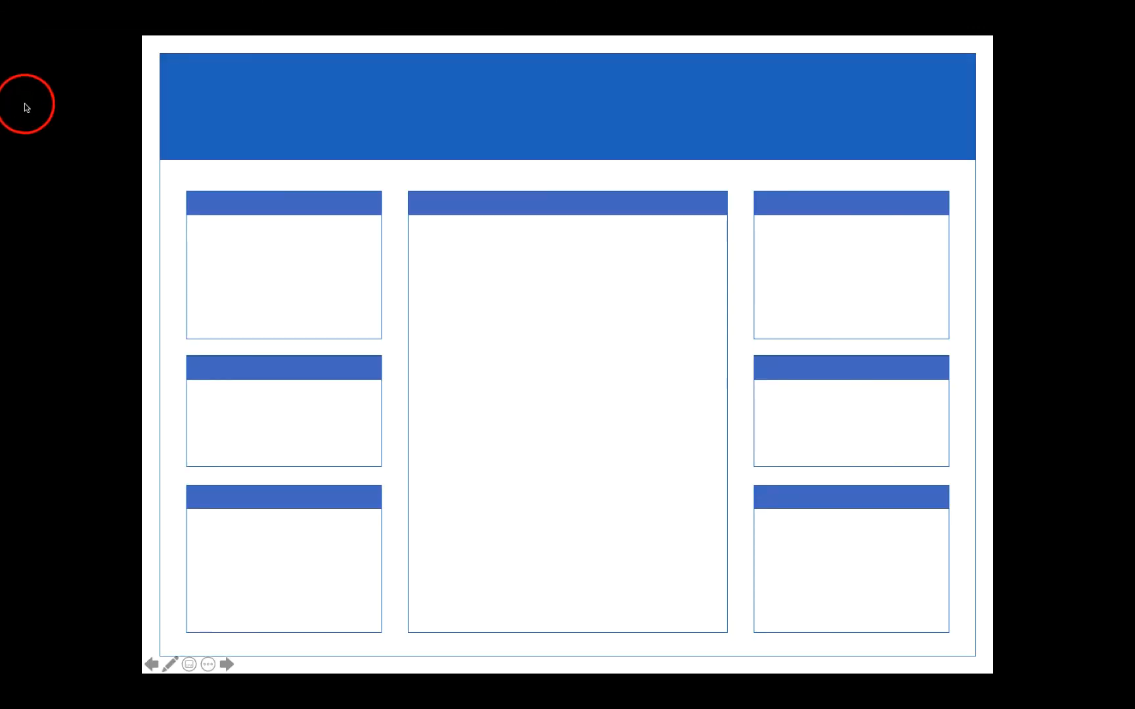